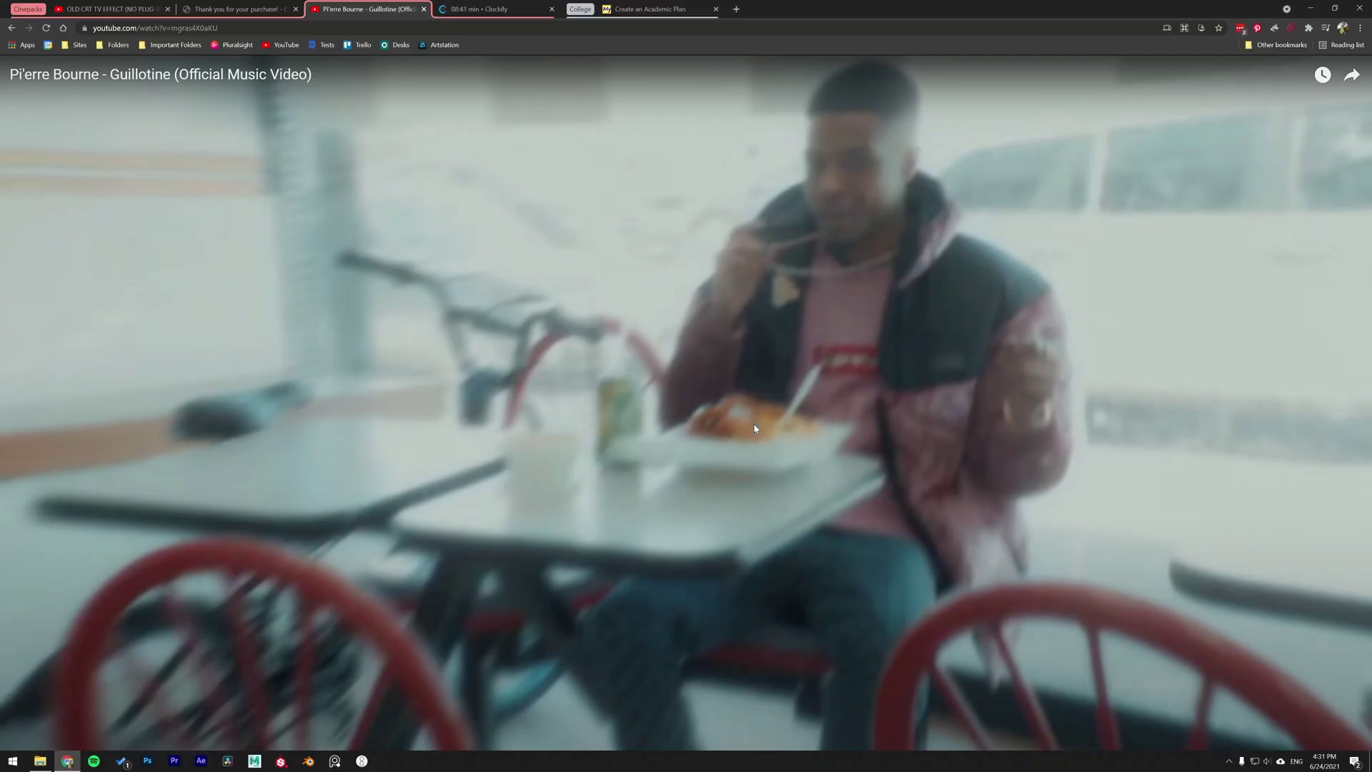
Switch to DaVinci Resolve, open the breakdancer clip in Fusion and move the MediaIn1 node closer to MediaOut1
key(alt+Tab)
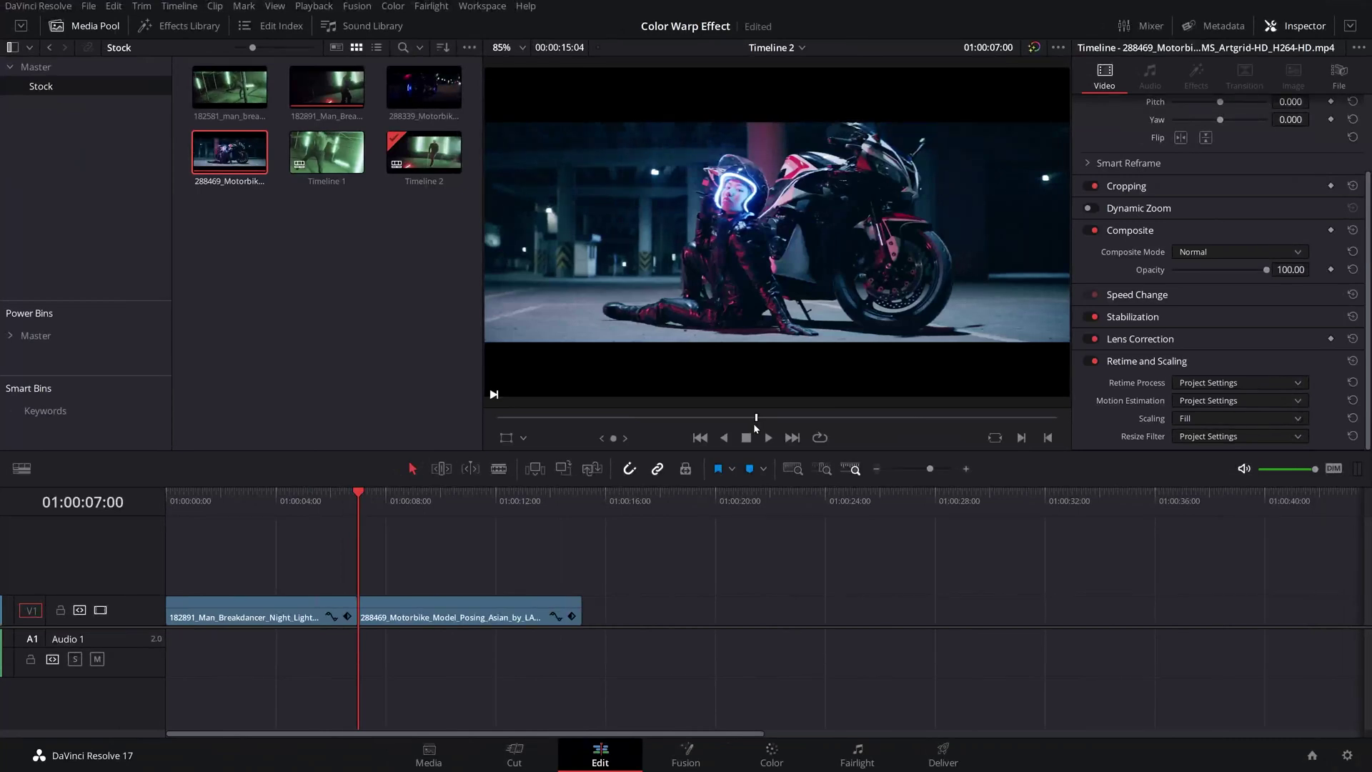
key(shift+5)
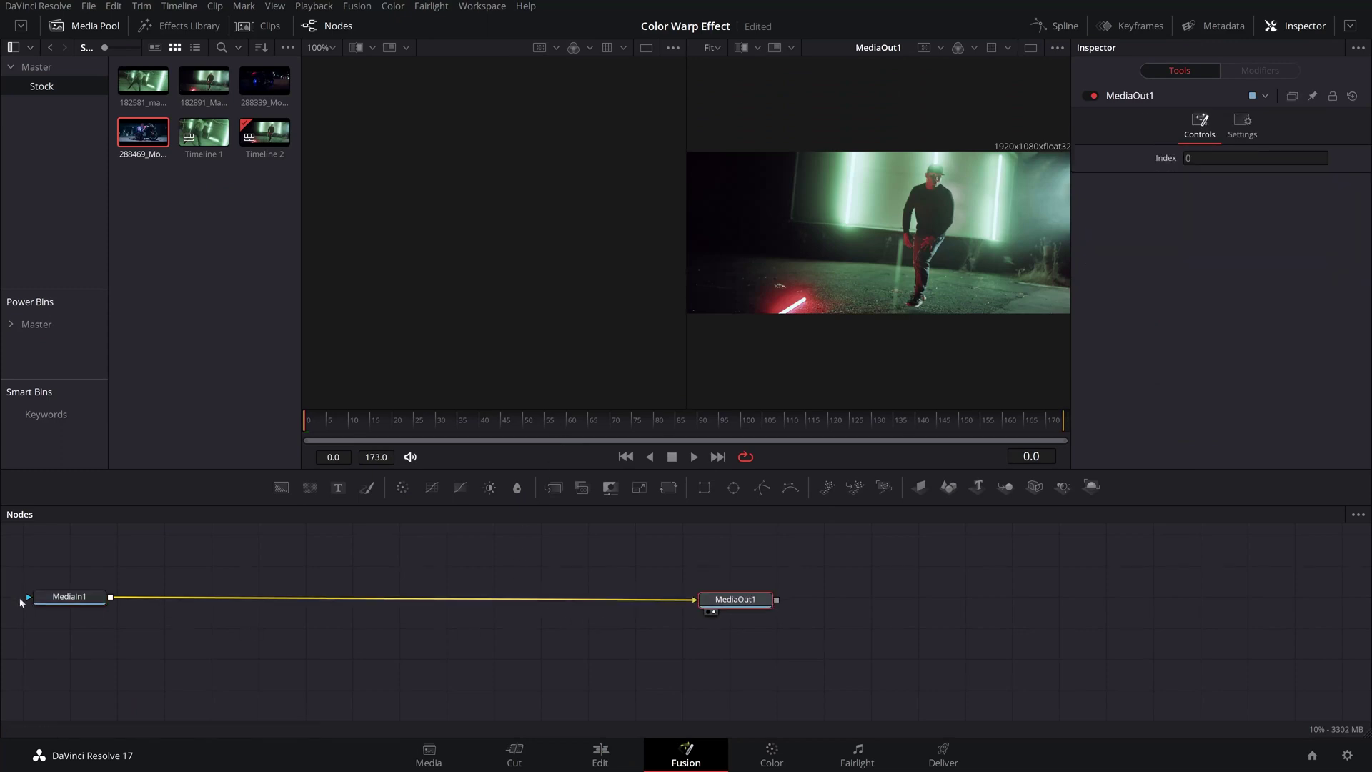
drag(81, 608, 279, 639)
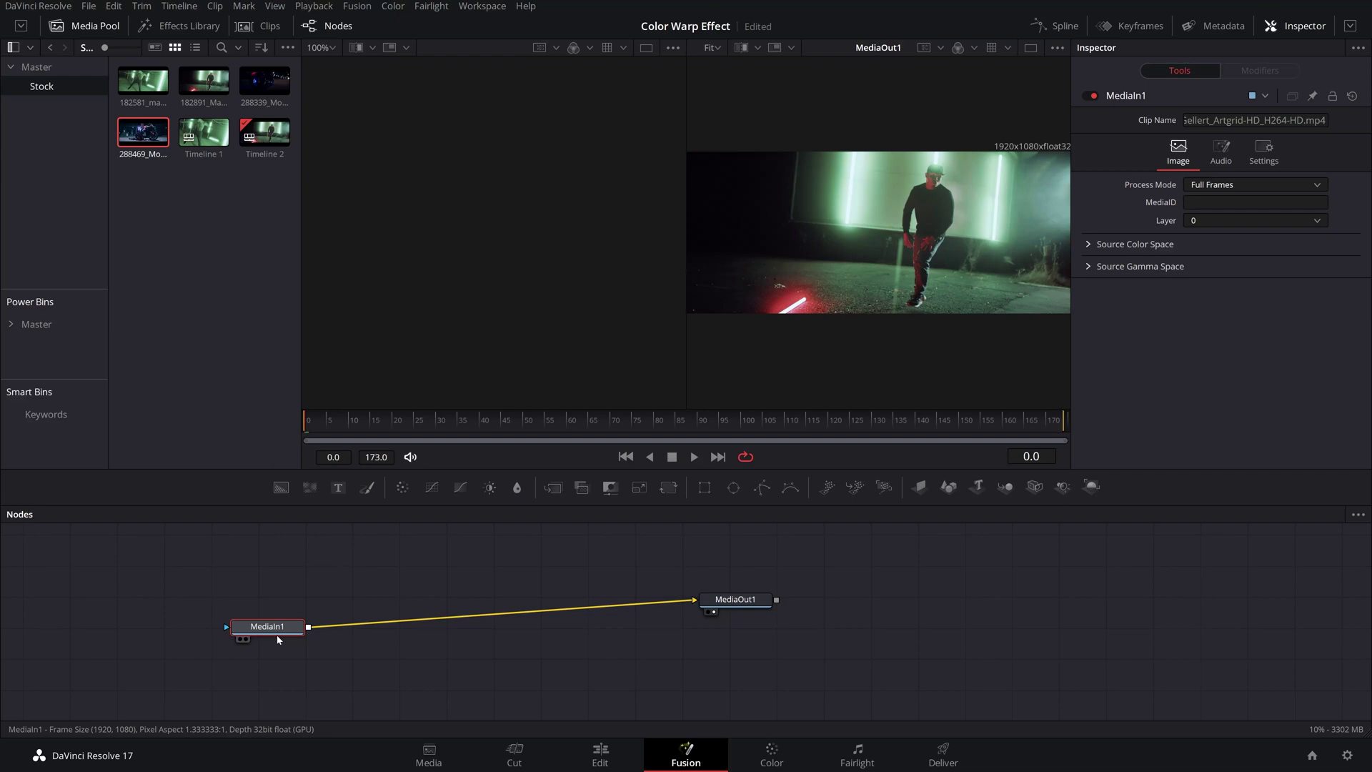
drag(272, 635, 338, 609)
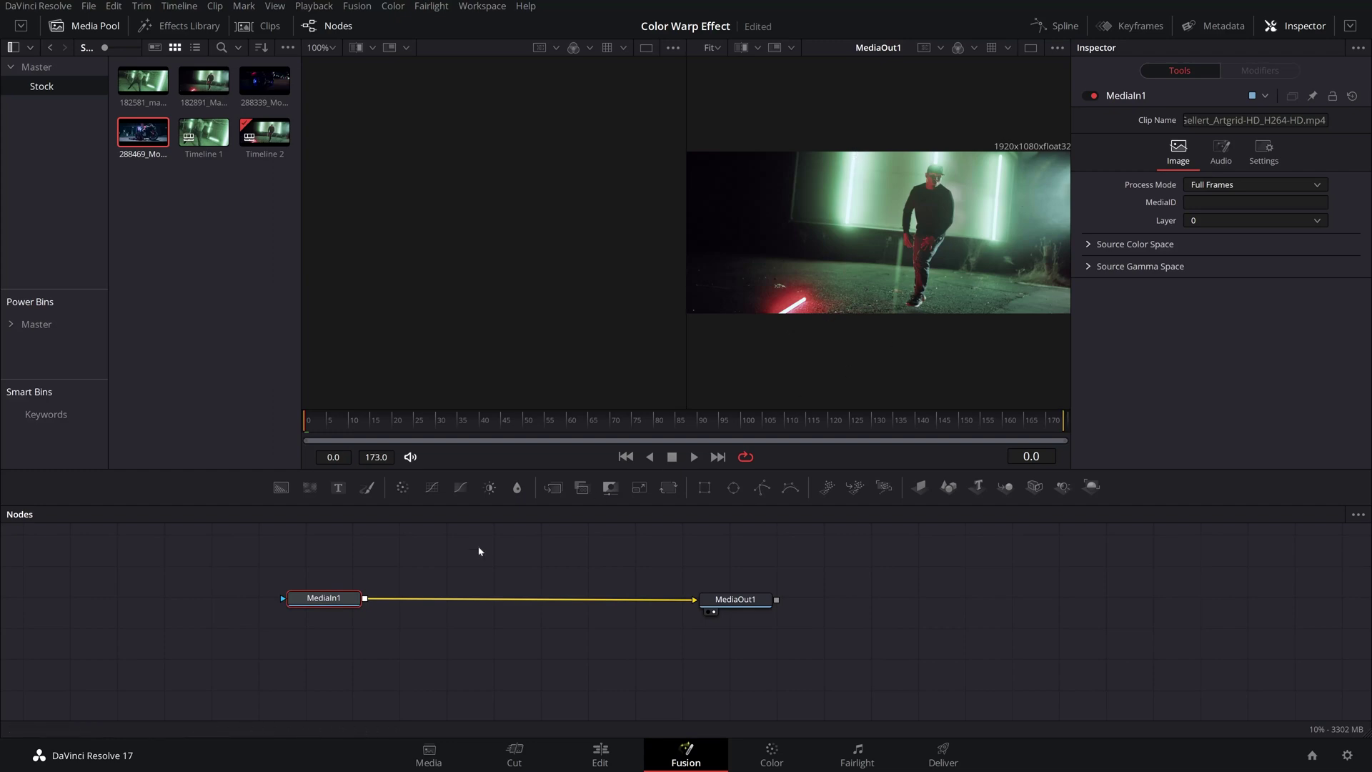
mouse_move(322, 593)
mouse_down()
mouse_move(342, 604)
mouse_move(328, 612)
mouse_up()
Add a Luma Keyer node between MediaIn1 and MediaOut1 and space the nodes out in the graph
key(shift+space)
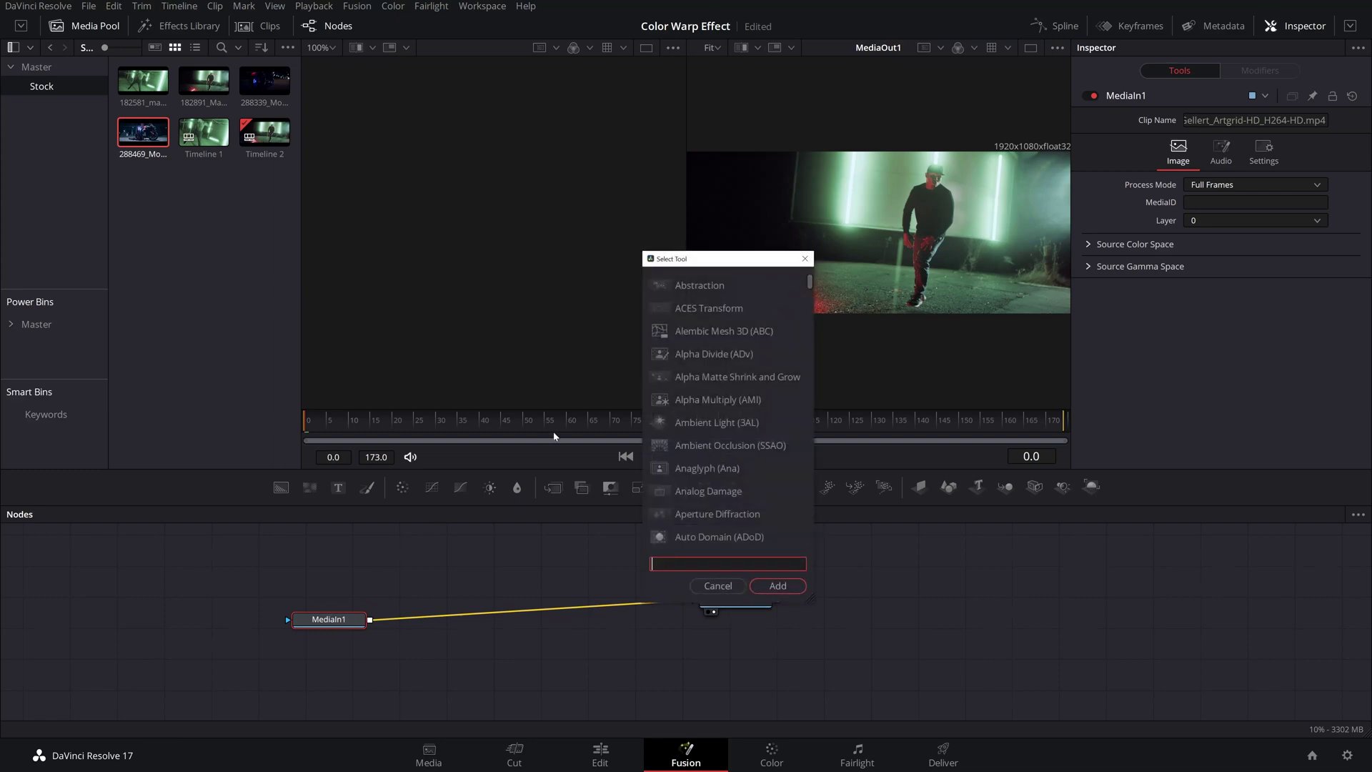
text(lum)
key(Return)
drag(440, 623, 468, 638)
drag(338, 622, 319, 600)
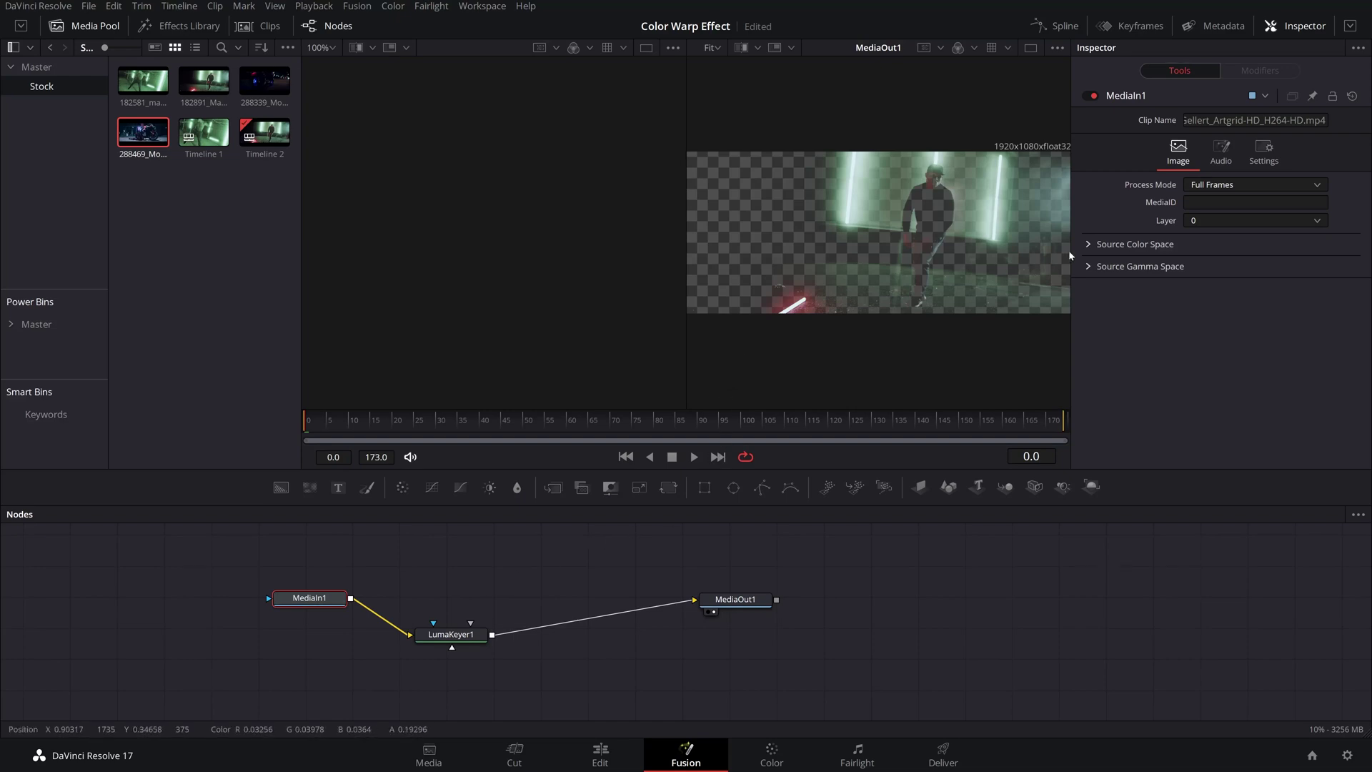
Set LumaKeyer1's Contract/Expand to about -0.69, Gamma to about 0.813 and Blur to about 1.1 to isolate the bright lights
click(449, 635)
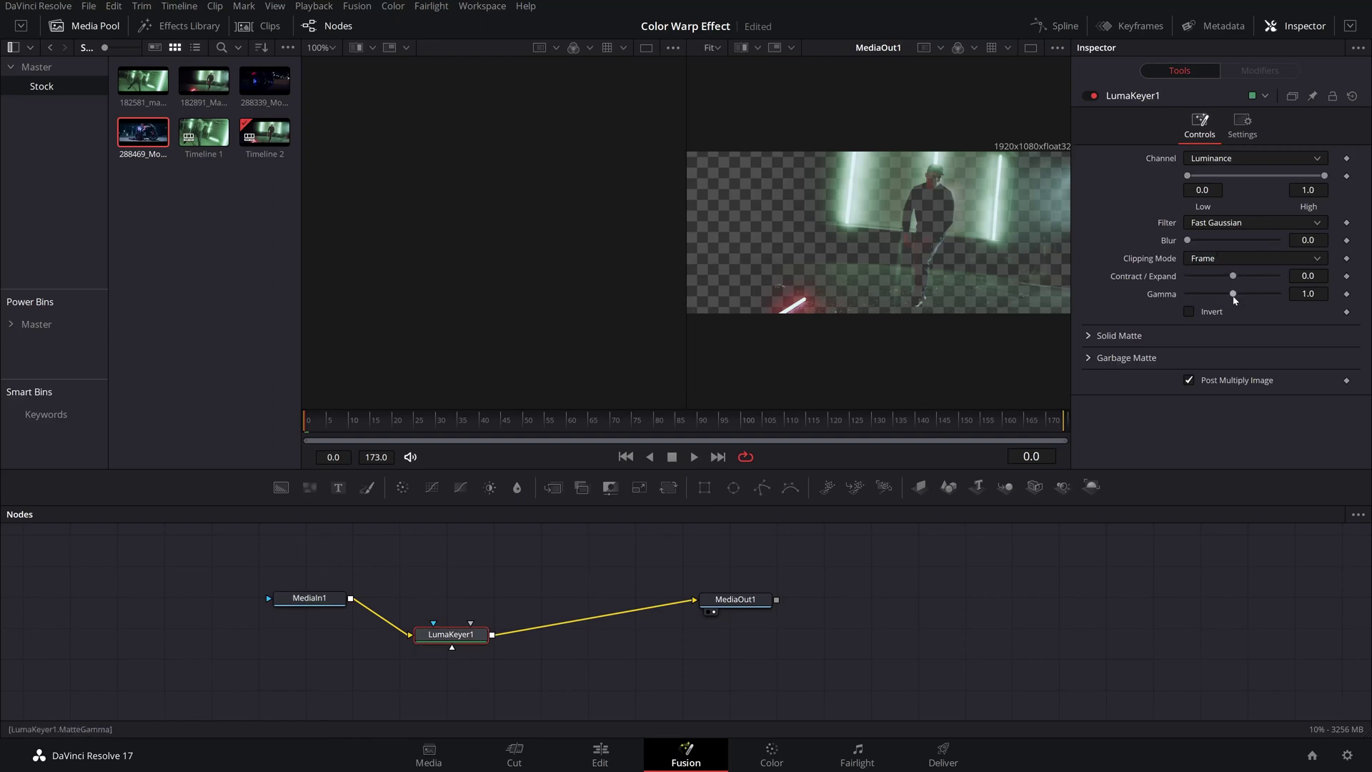
drag(1234, 299, 1208, 285)
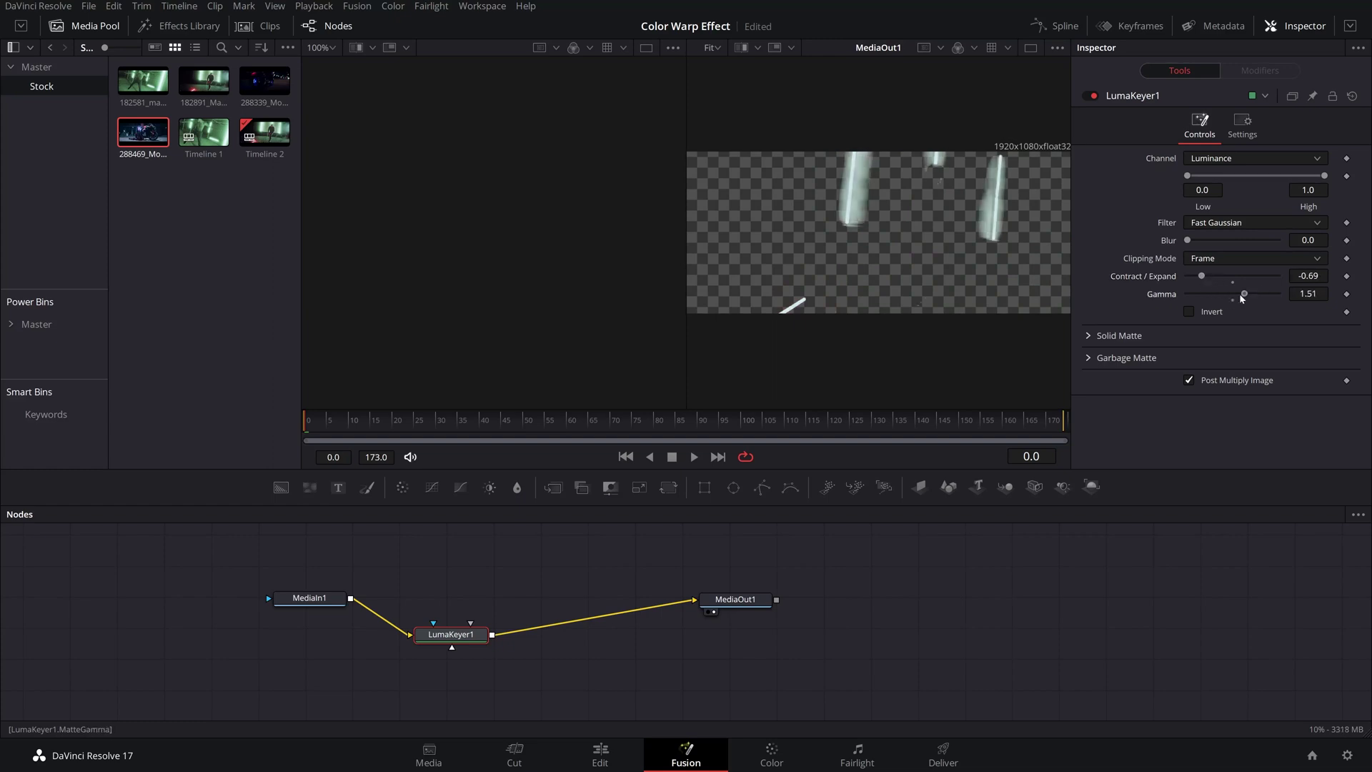
drag(1241, 296, 1228, 298)
click(1228, 299)
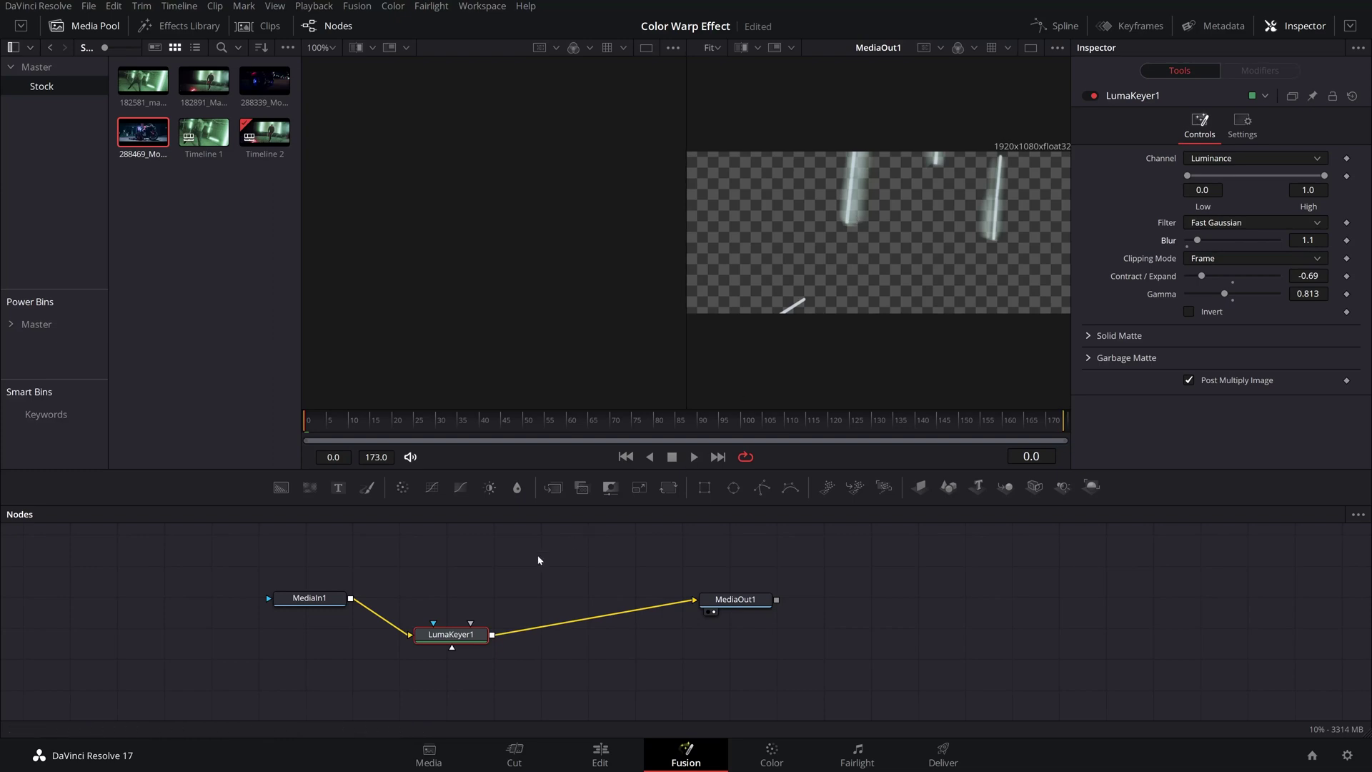
Move LumaKeyer1 below the main line and connect MediaIn1's output directly to MediaOut1
drag(458, 636, 469, 697)
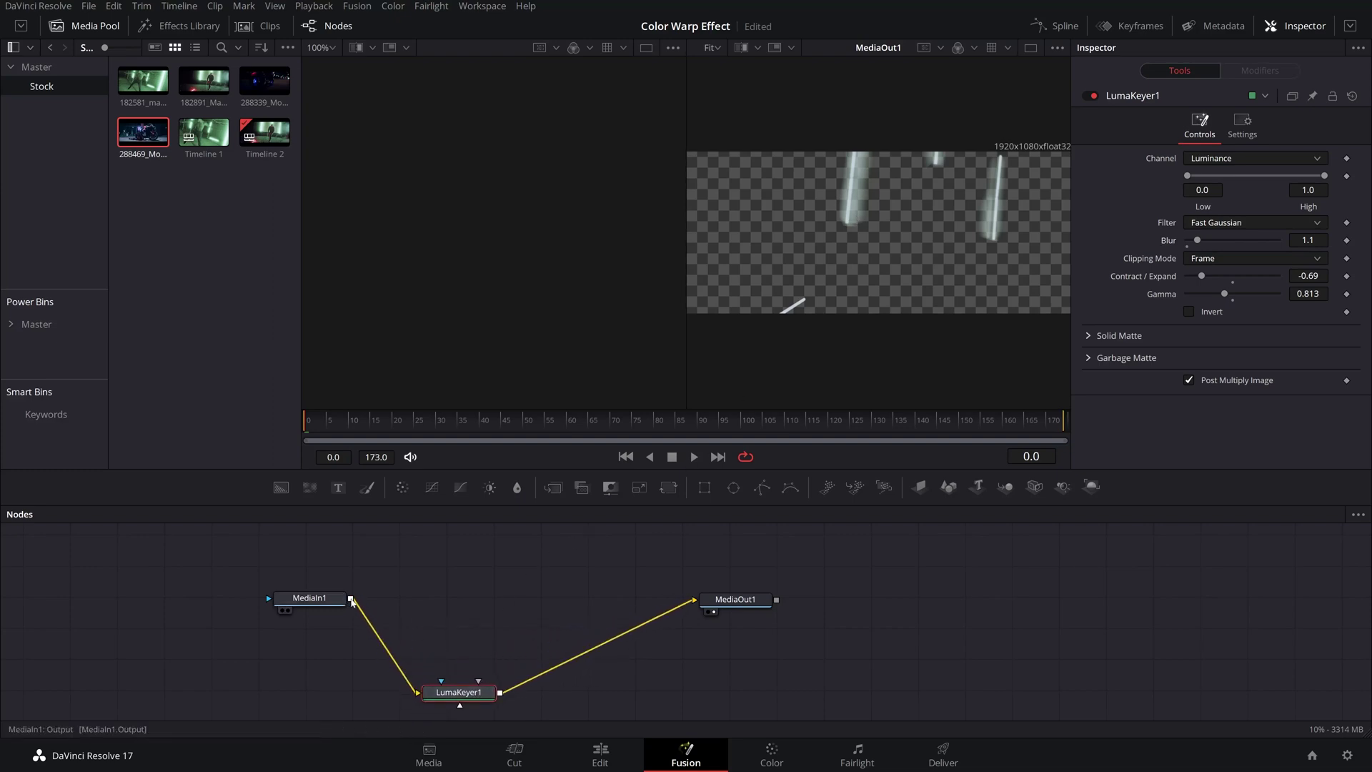
drag(351, 602, 695, 603)
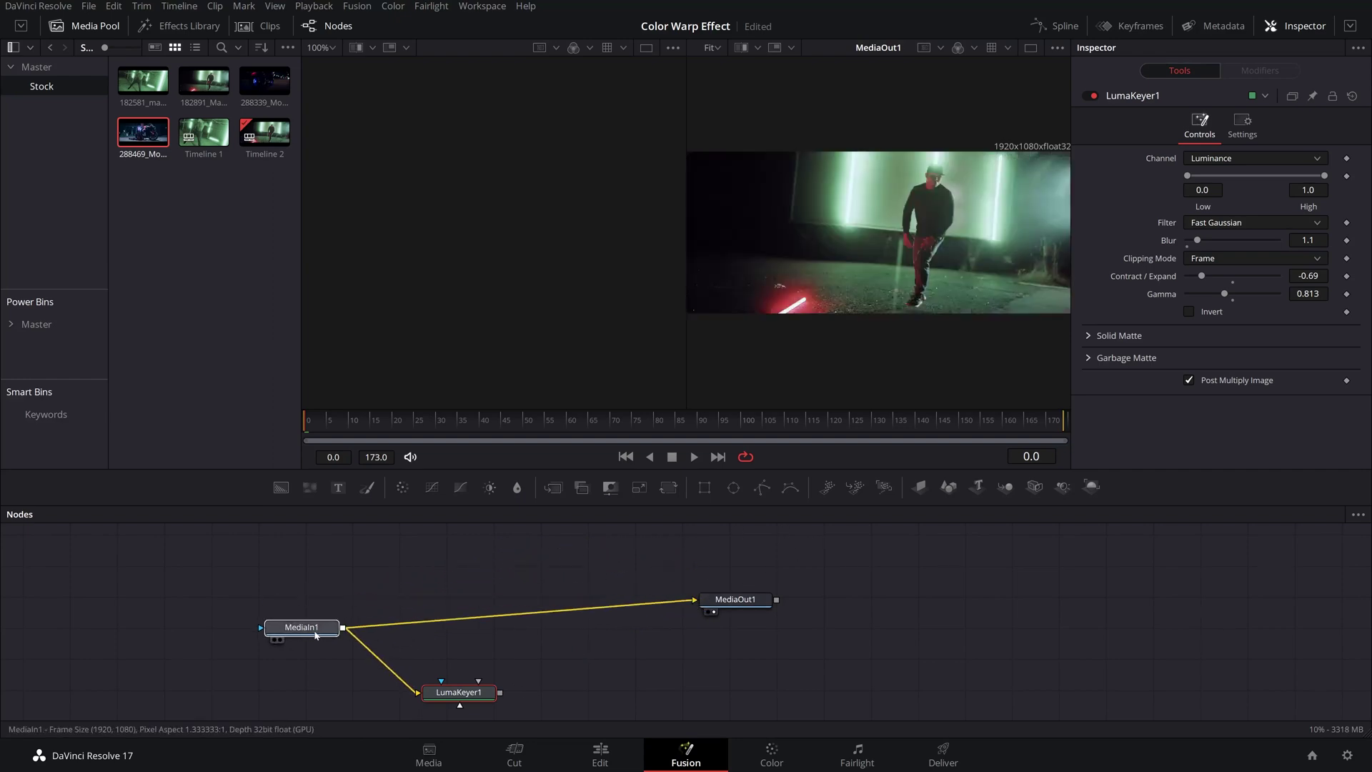
click(321, 606)
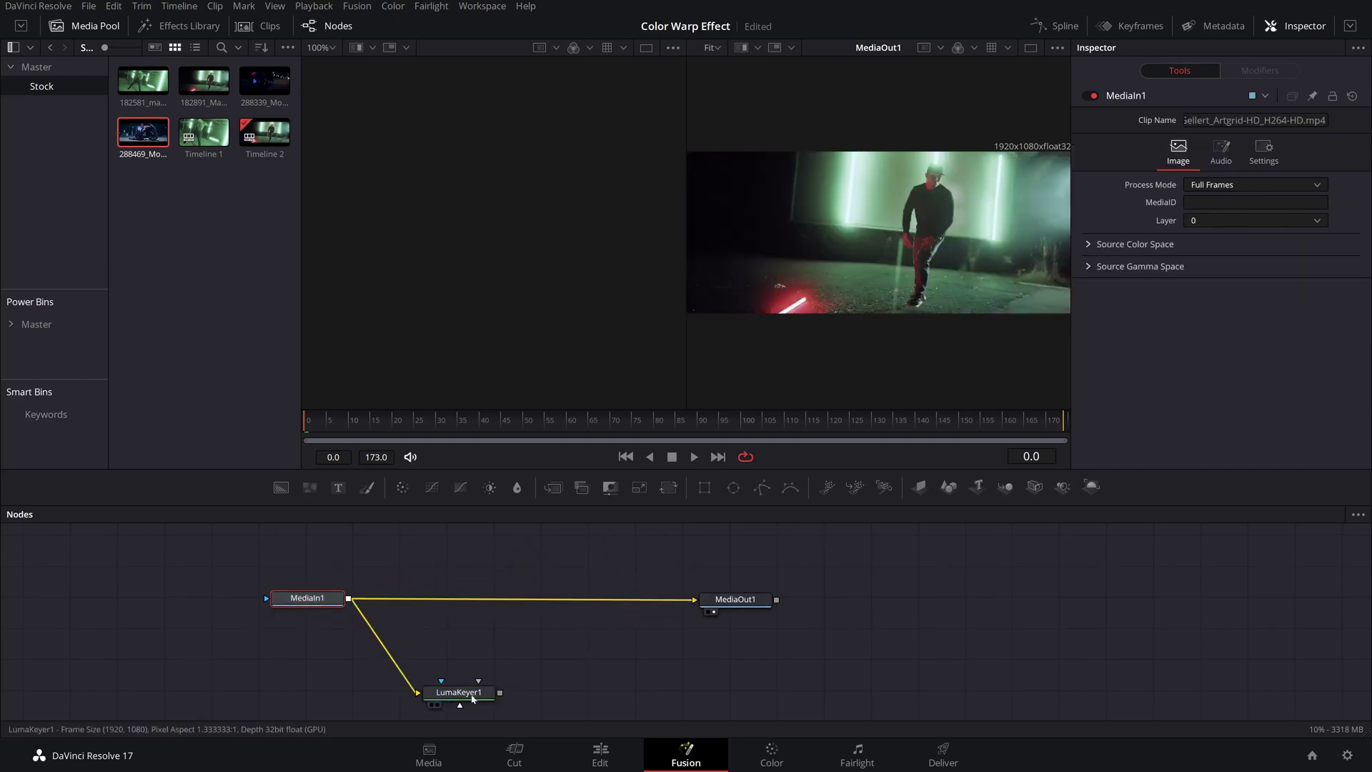
drag(471, 699, 479, 704)
click(479, 704)
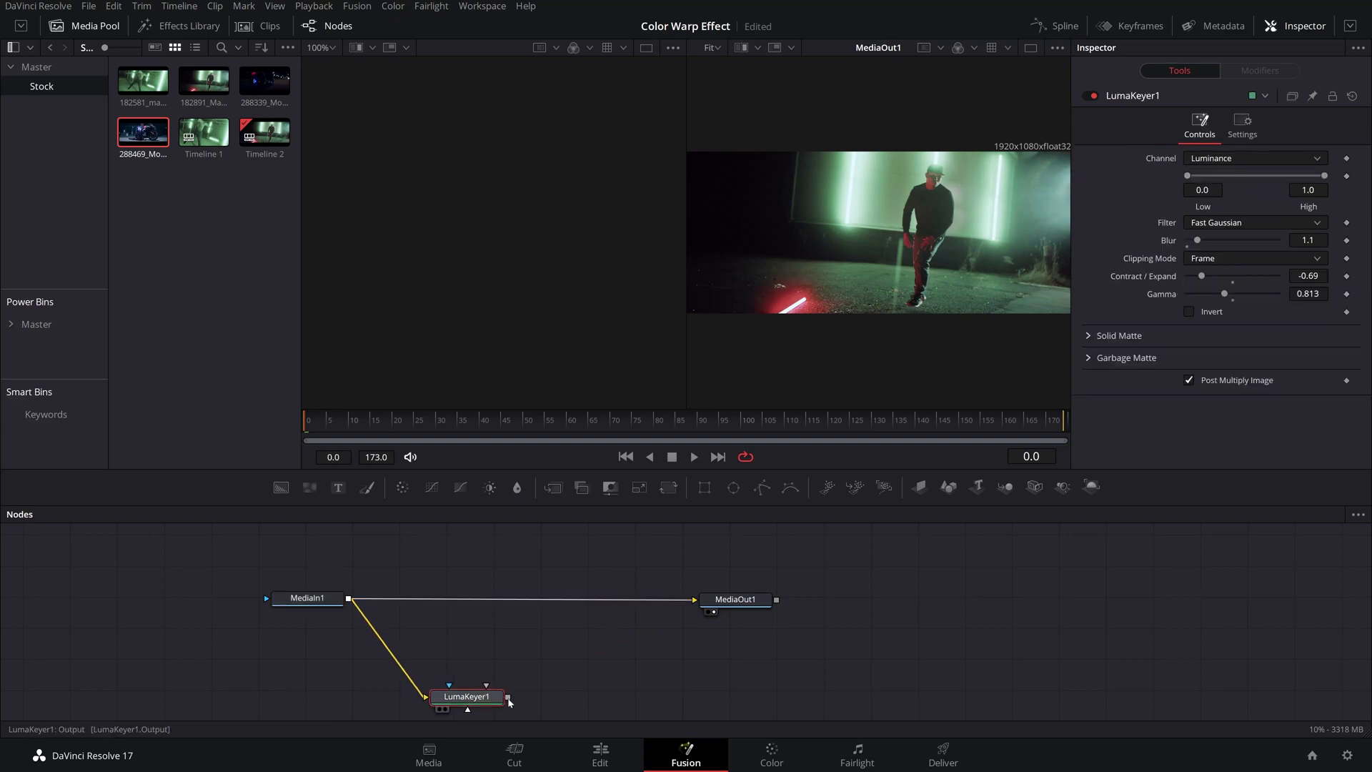
Merge LumaKeyer1's output over the original MediaIn1 footage and place the keyer above the main line
drag(509, 698, 348, 598)
drag(572, 687, 570, 605)
drag(326, 592, 325, 604)
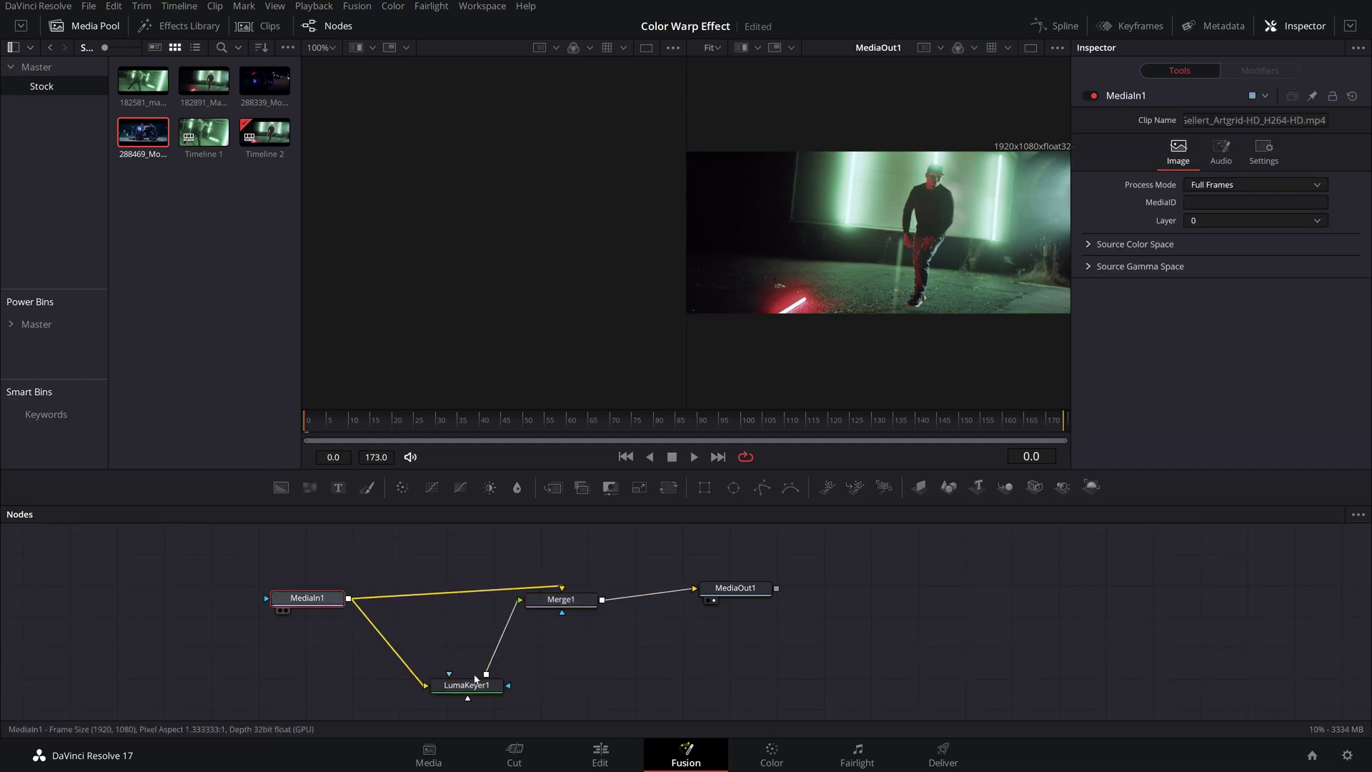
drag(479, 681, 531, 568)
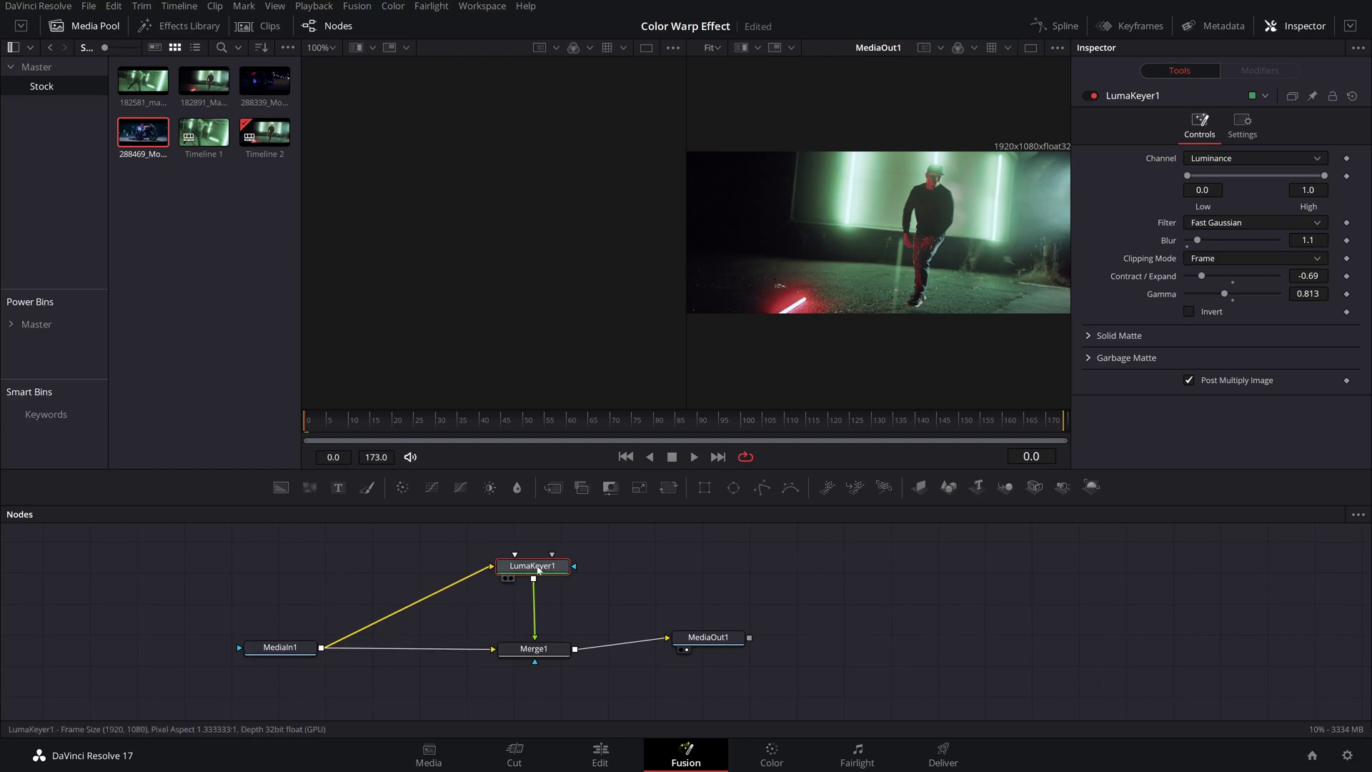
drag(524, 568, 403, 564)
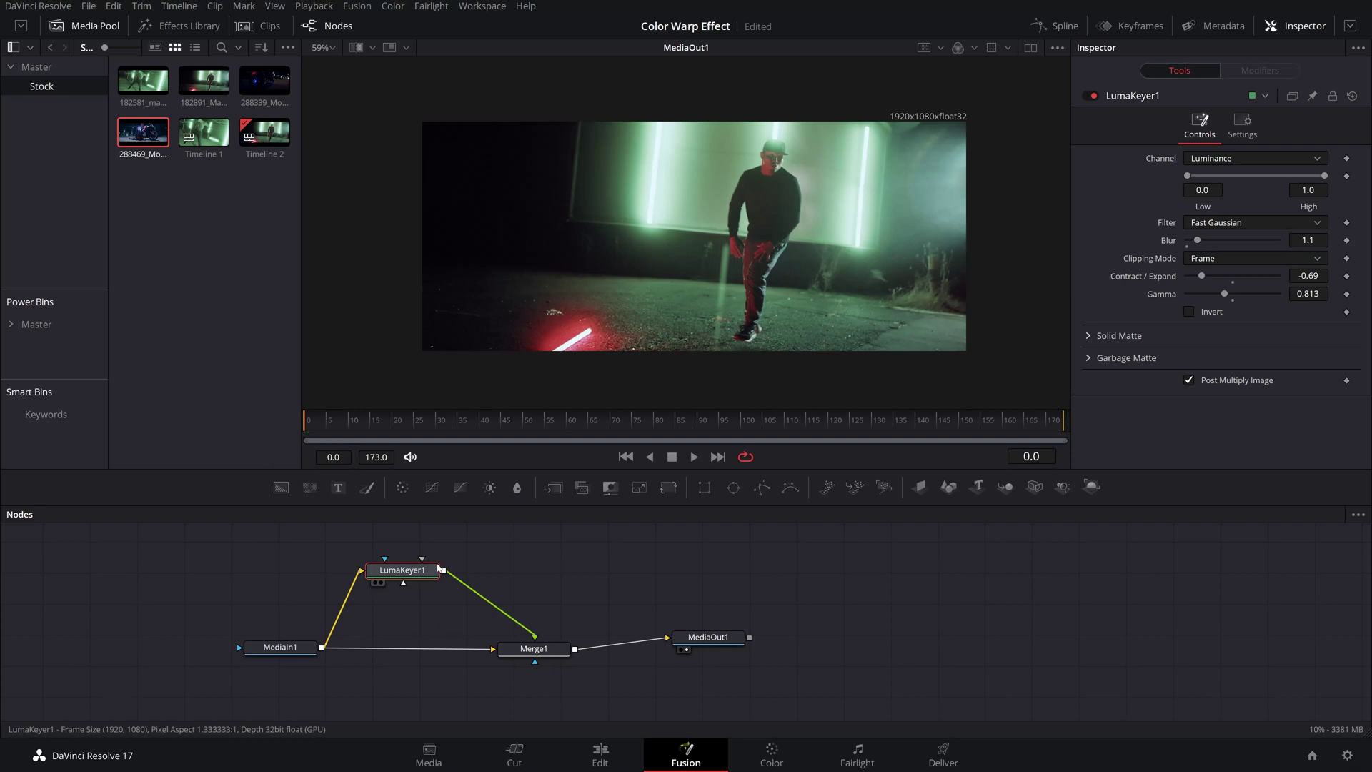
Add a Lens Distortion node between LumaKeyer1 and Merge1
key(shift+space)
text(Grid Warp)
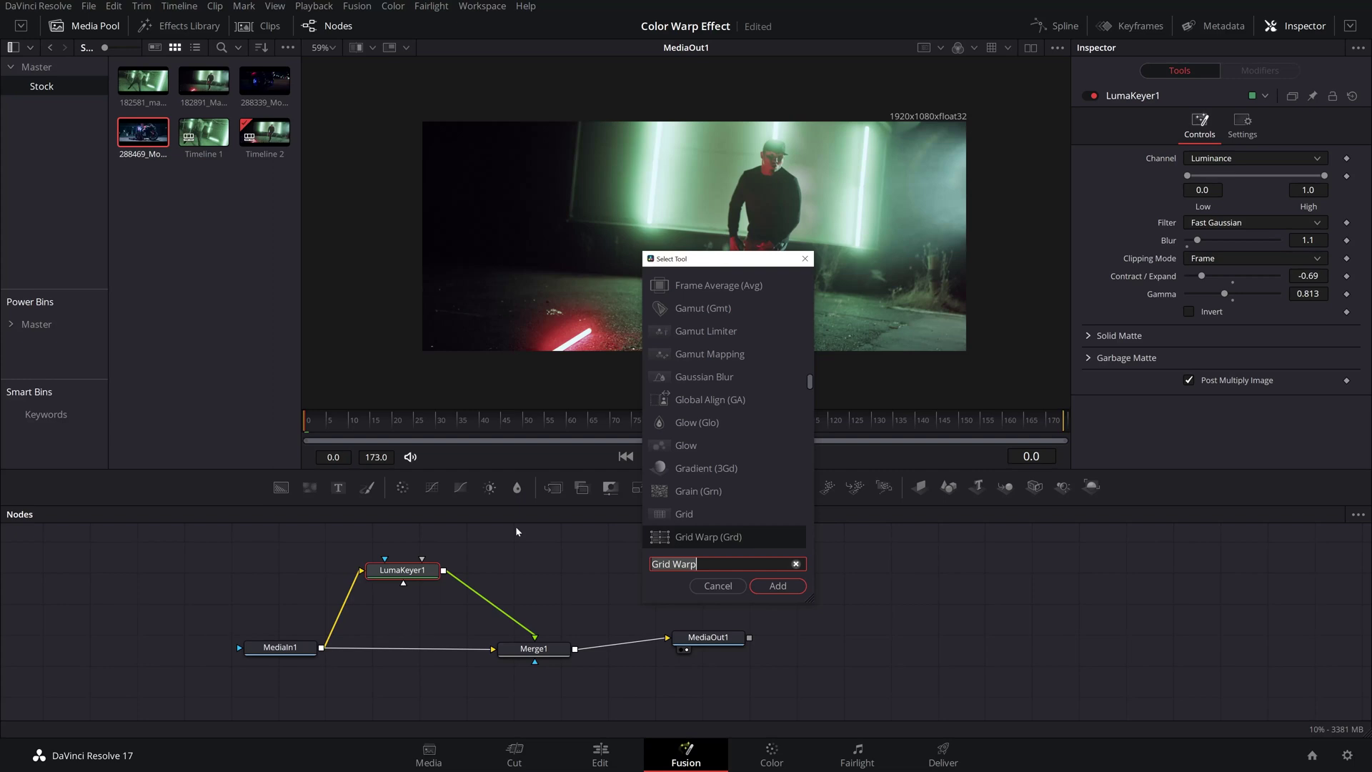
text(lens)
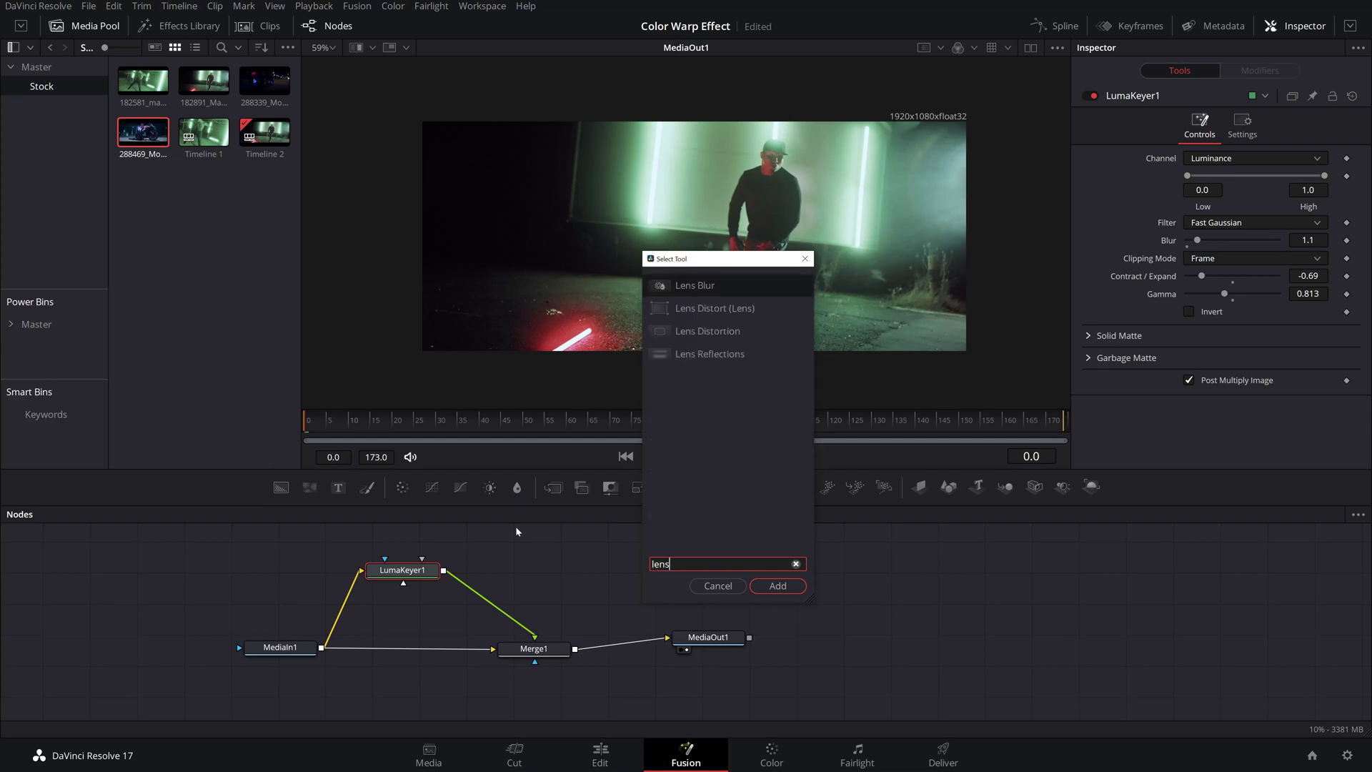
click(684, 332)
click(777, 586)
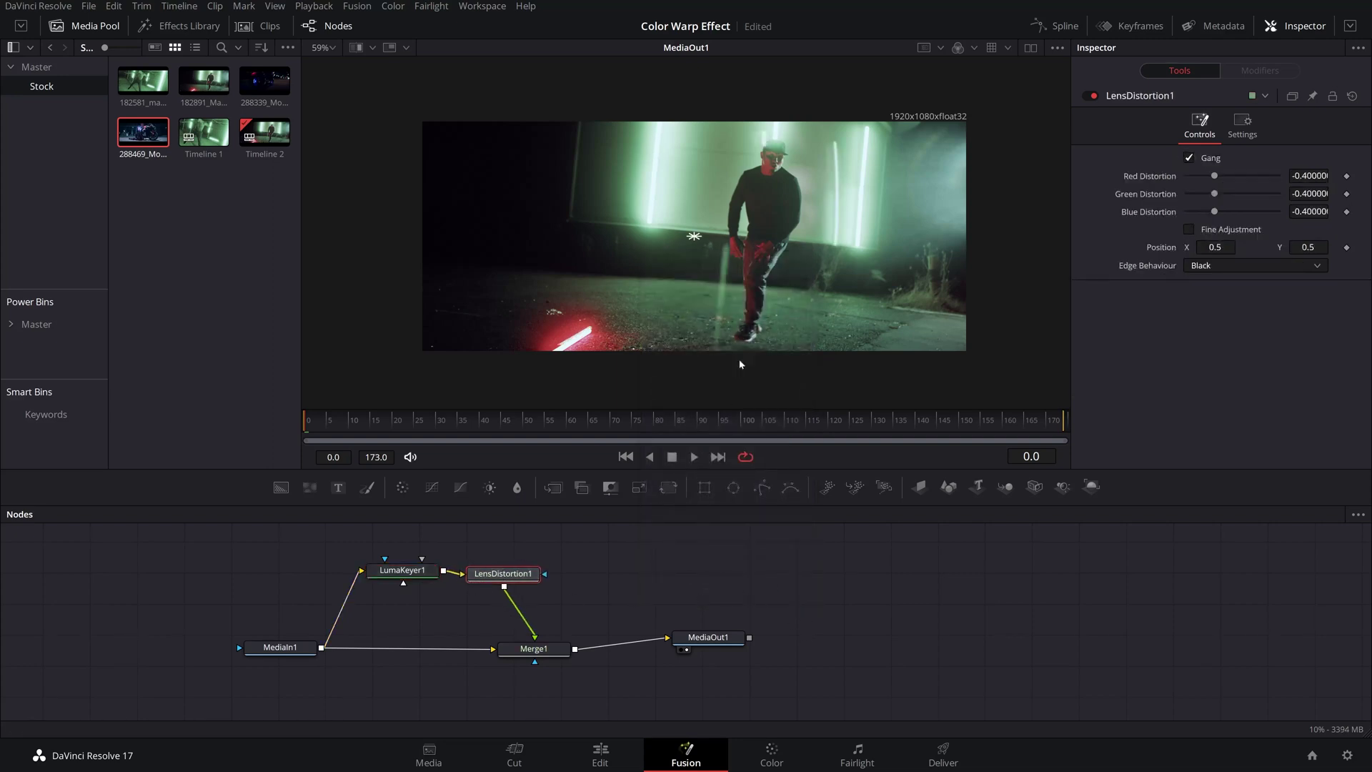
Set the ganged red, green and blue distortion to 1.0 and place the distortion centre at X 0.0, Y 1.0
drag(696, 237, 690, 276)
drag(1219, 177, 1302, 173)
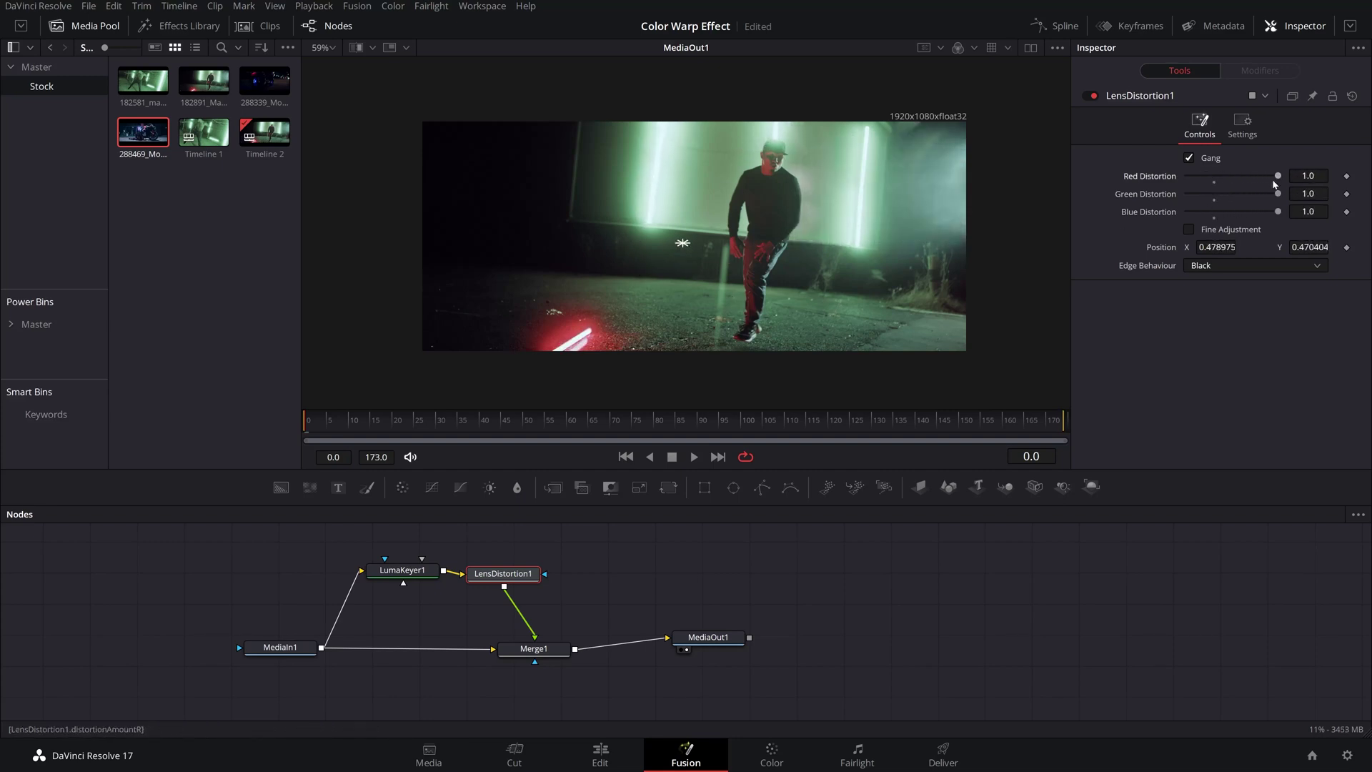
drag(683, 246, 756, 212)
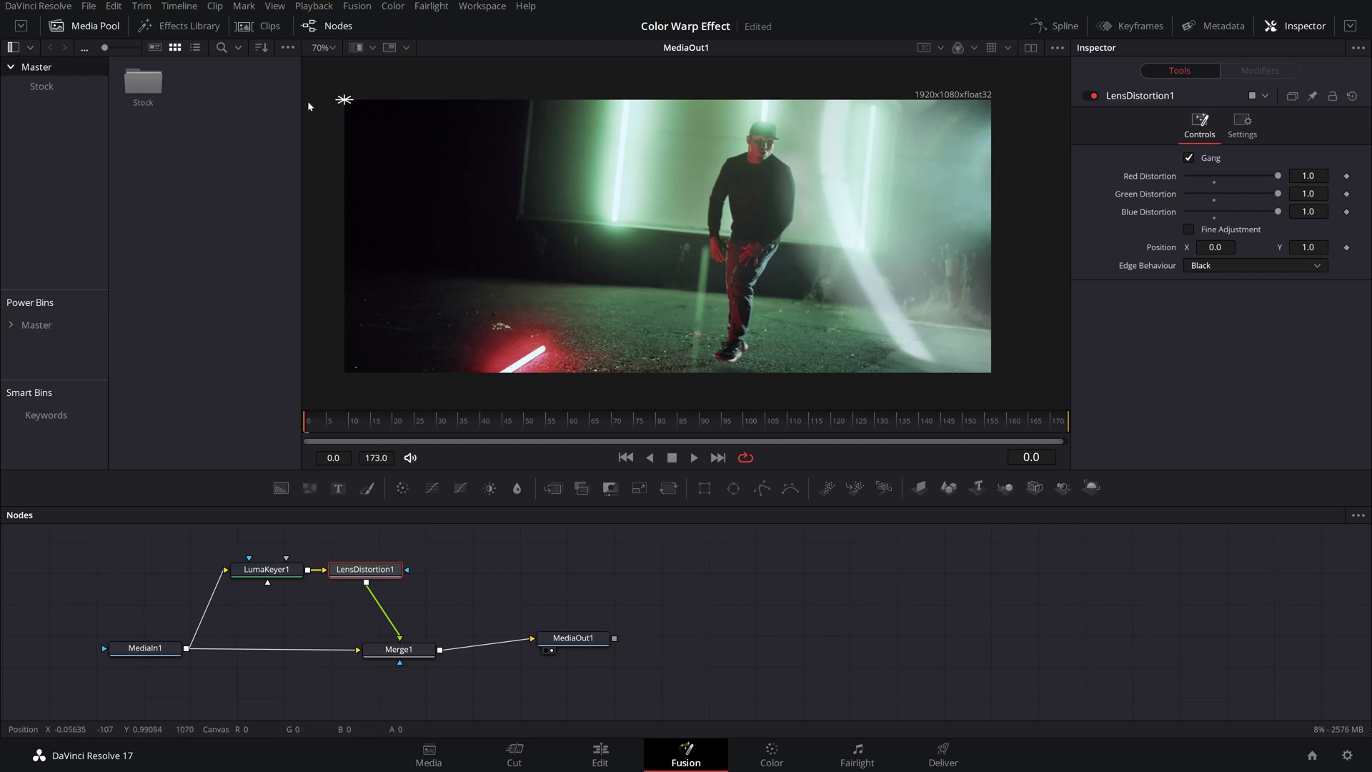
drag(345, 103, 353, 198)
key(ctrl+z)
Keyframe the distortion position in a zigzag from frame 0 through about frames 61 and 126, ending outside the picture at frame 173
click(1347, 248)
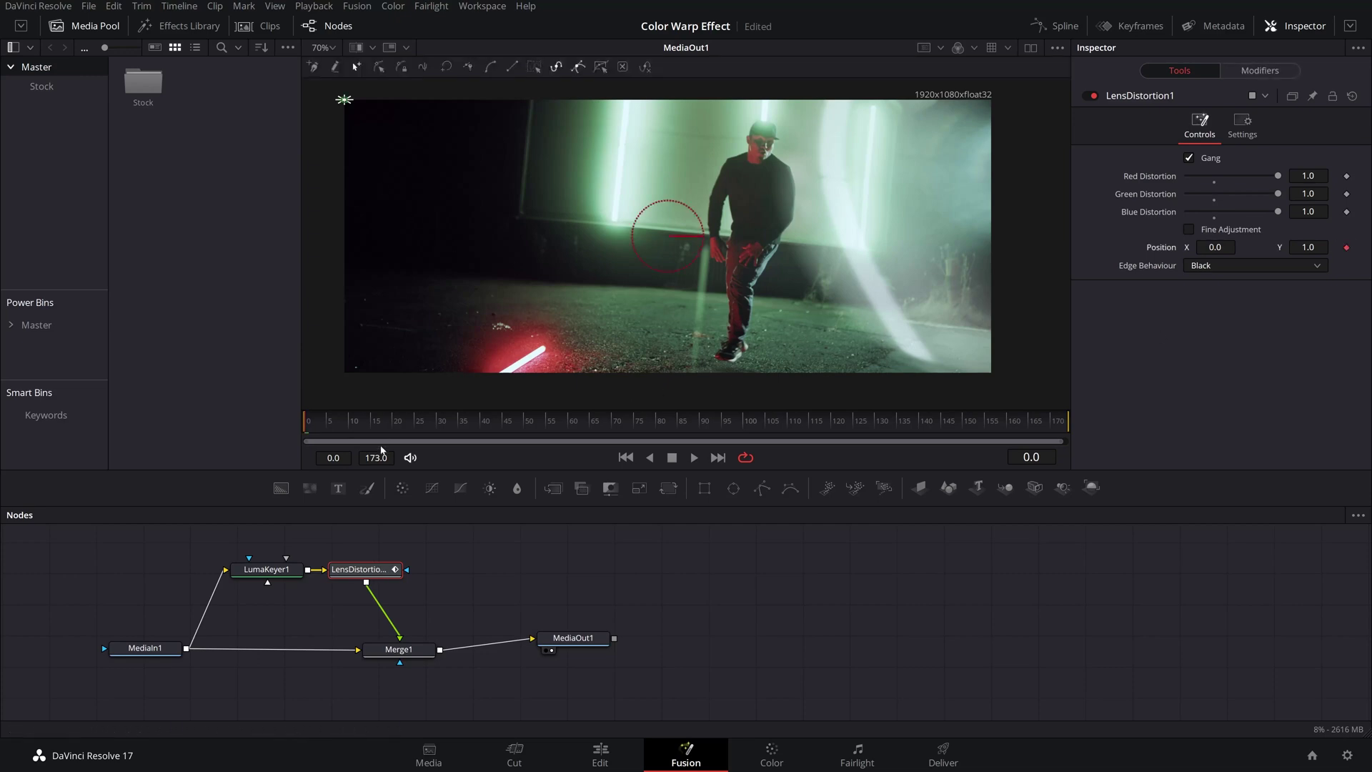
drag(545, 427, 576, 426)
drag(344, 101, 522, 270)
drag(577, 428, 866, 431)
drag(524, 273, 798, 163)
drag(881, 424, 1071, 426)
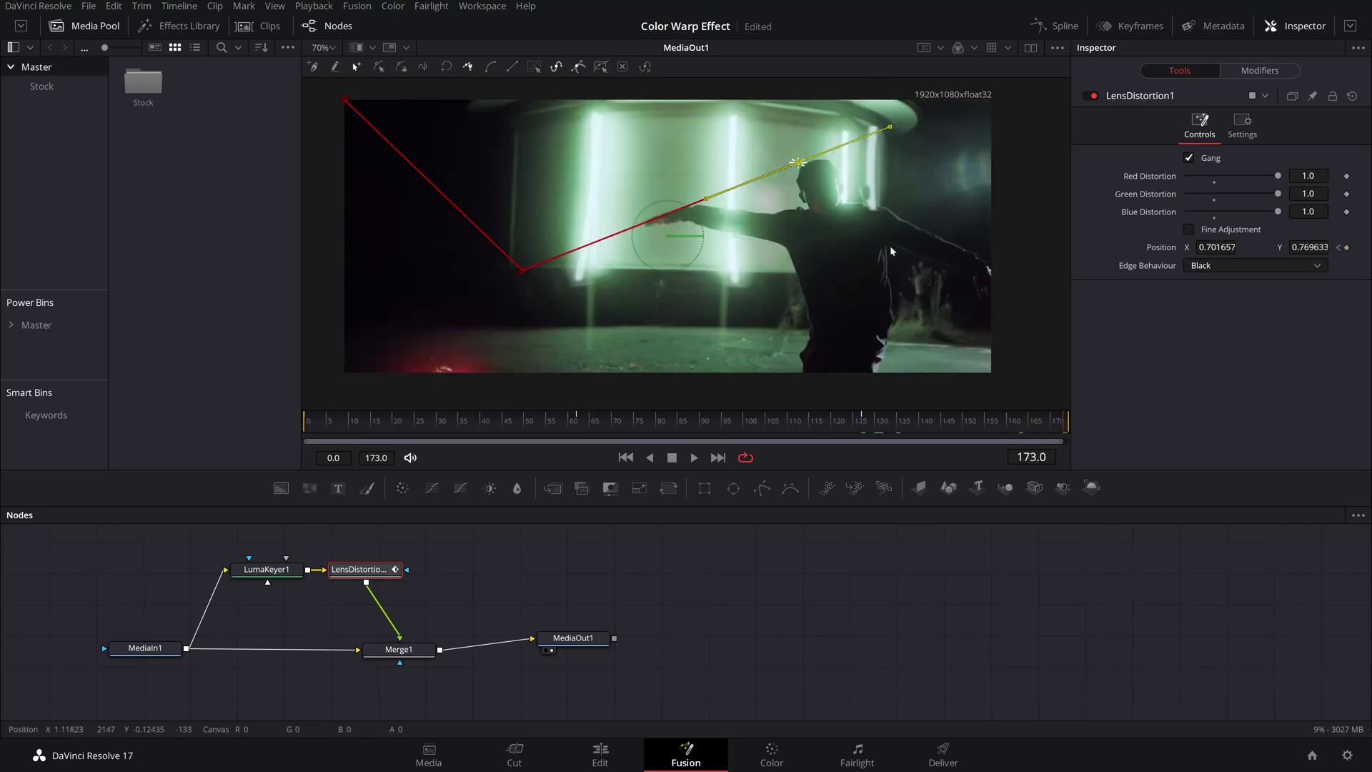
click(798, 164)
click(1006, 295)
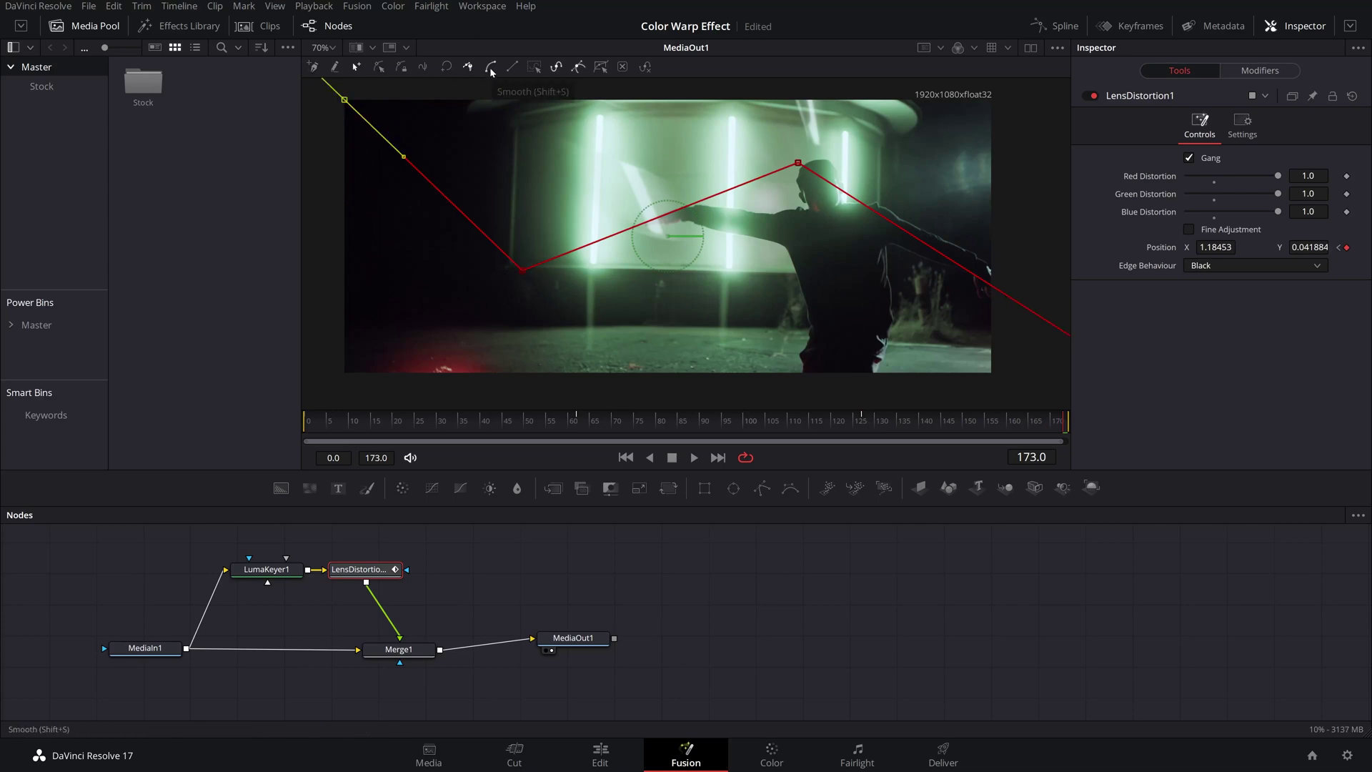
Smooth the two middle points of the distortion centre's motion path
click(522, 270)
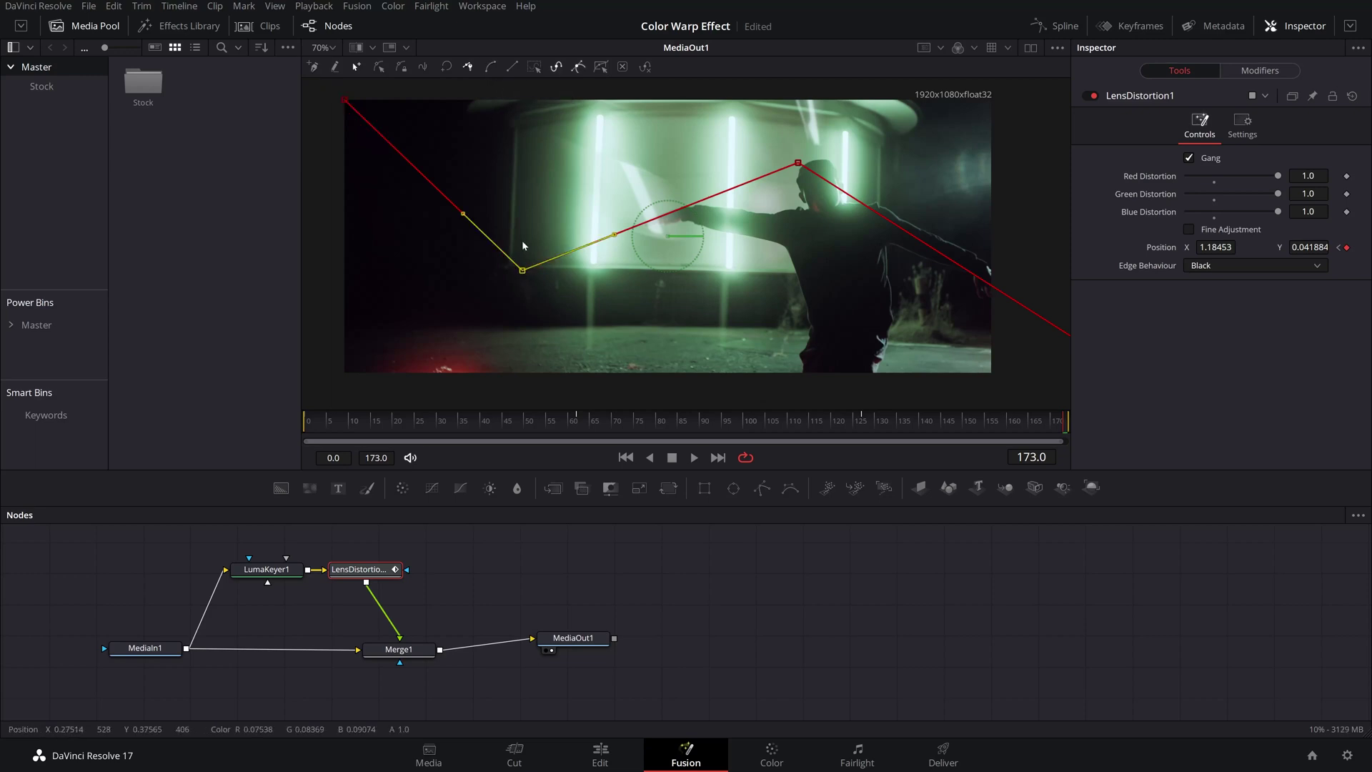
click(495, 68)
click(797, 163)
click(484, 69)
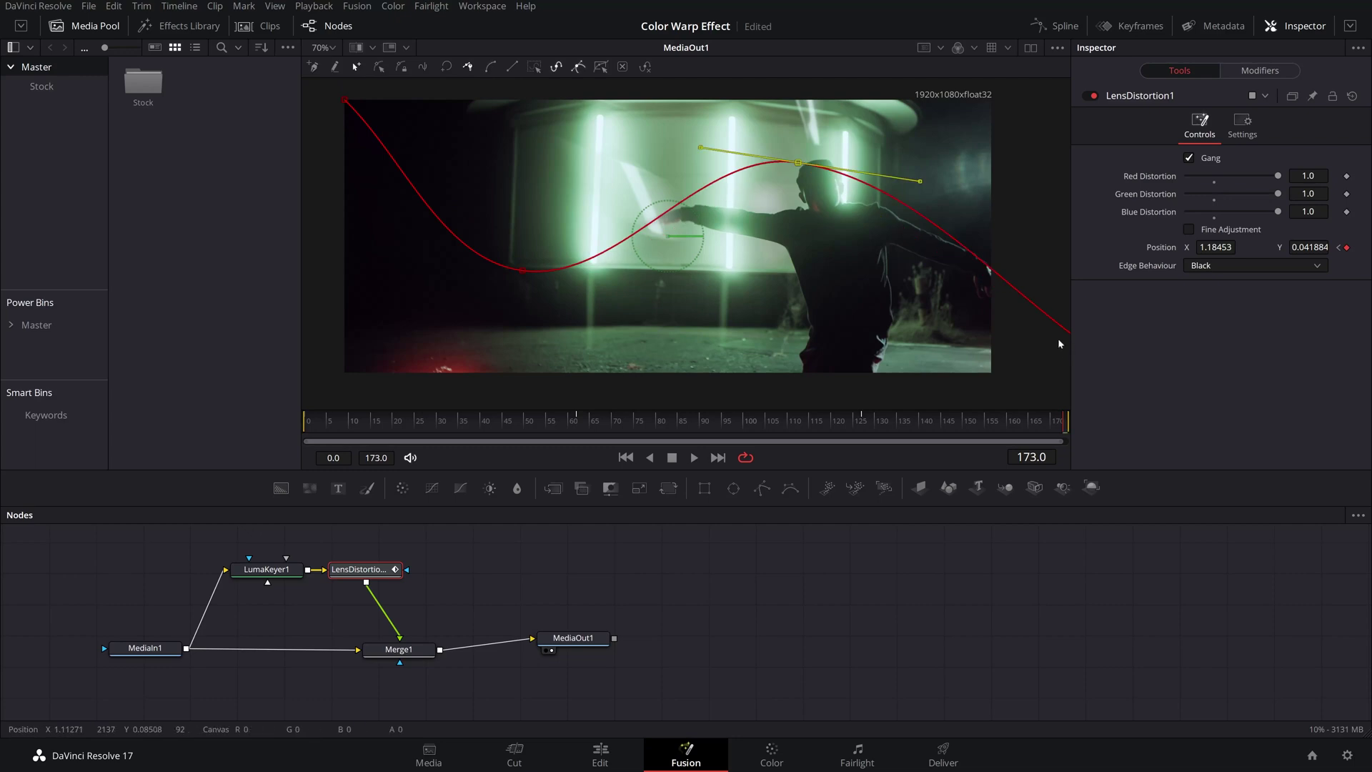
Move the end point of the distortion motion path farther outside the picture and preview the animation
drag(586, 423, 1077, 417)
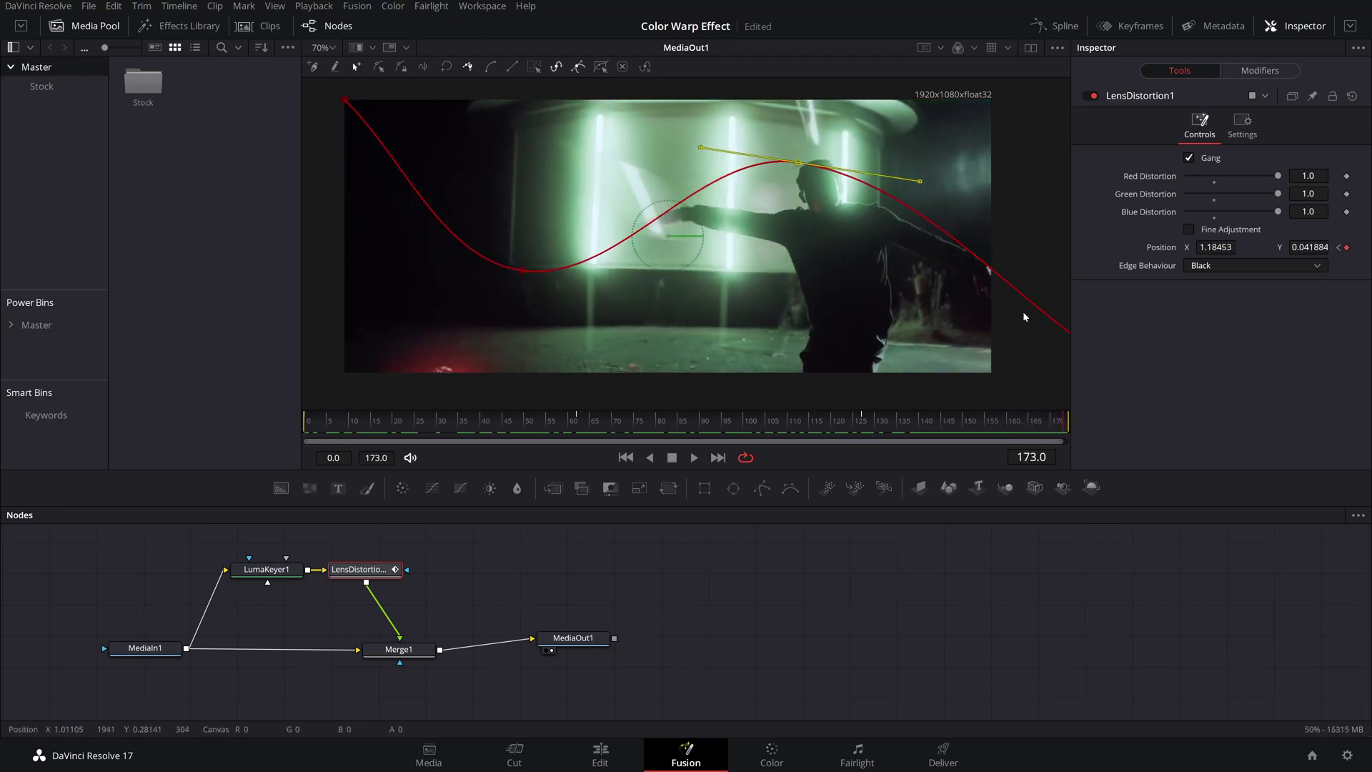
scroll(966, 320, down, 2)
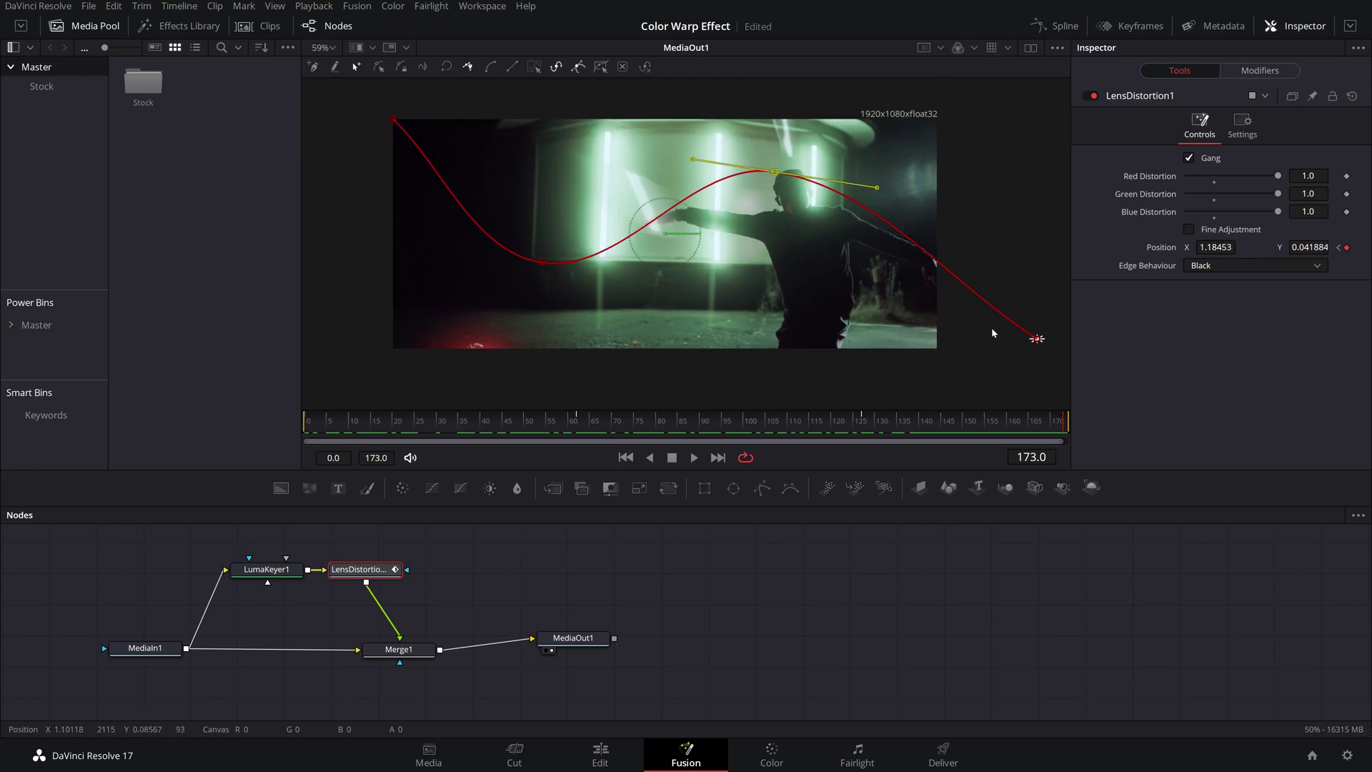
drag(1037, 340, 1096, 374)
key(space)
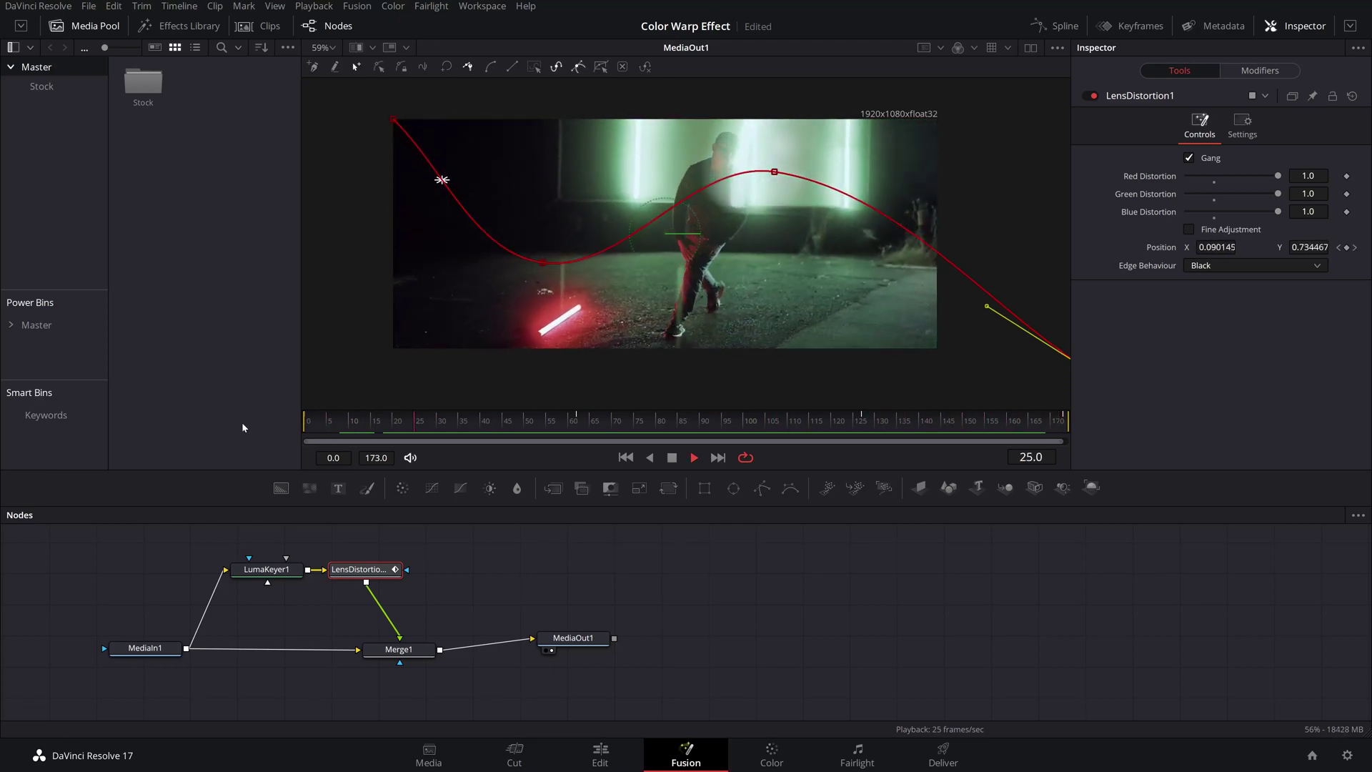
click(578, 427)
drag(578, 427, 655, 427)
Add a Soft Glow node between the Lens Distortion node and Merge1
drag(378, 572, 380, 574)
key(shift+space)
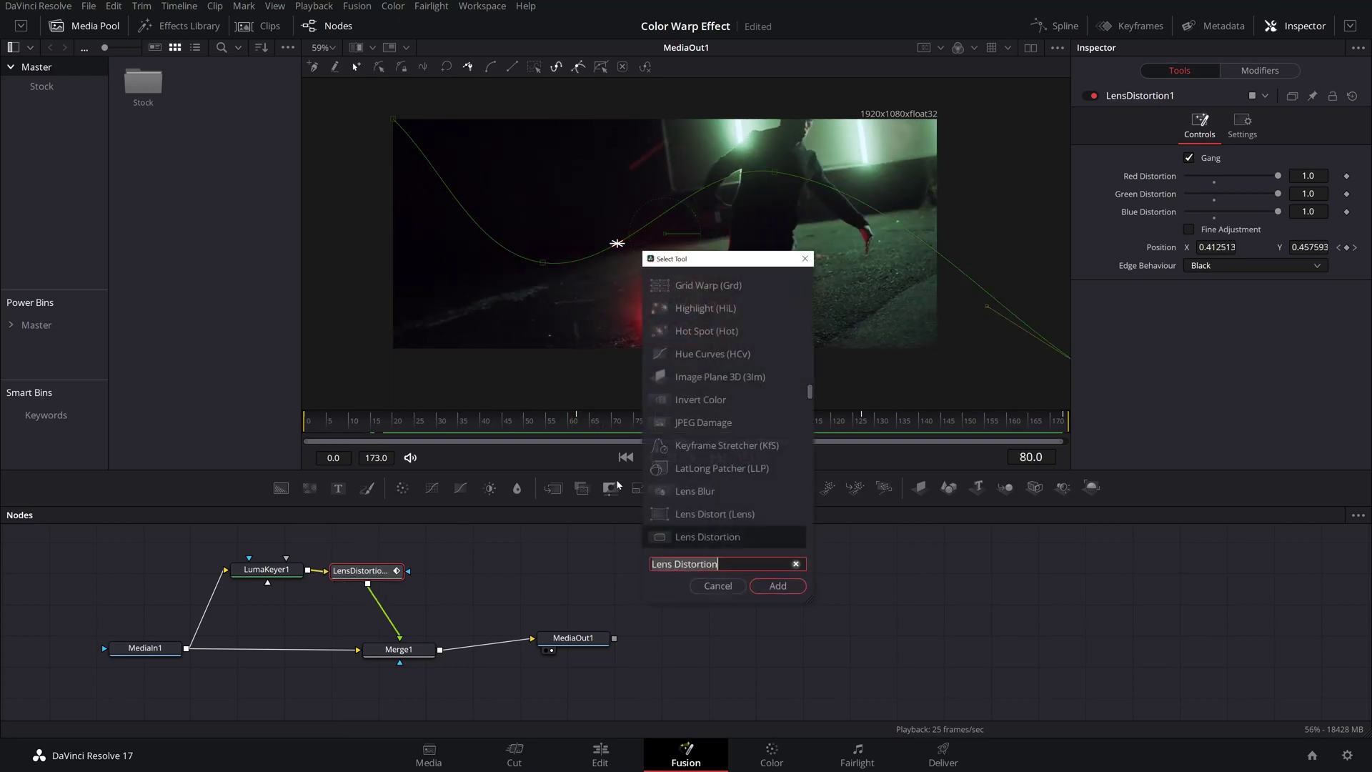
text(s)
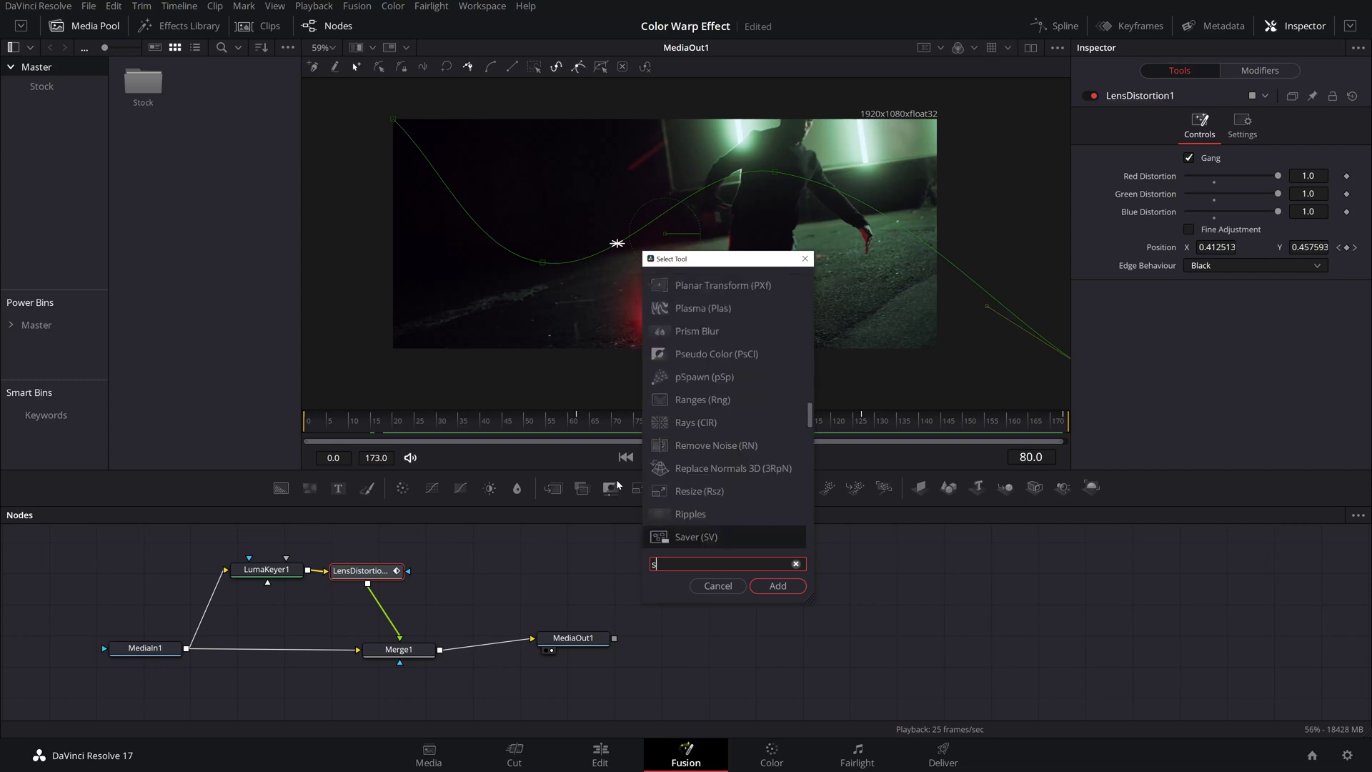
text(oft gl)
key(Return)
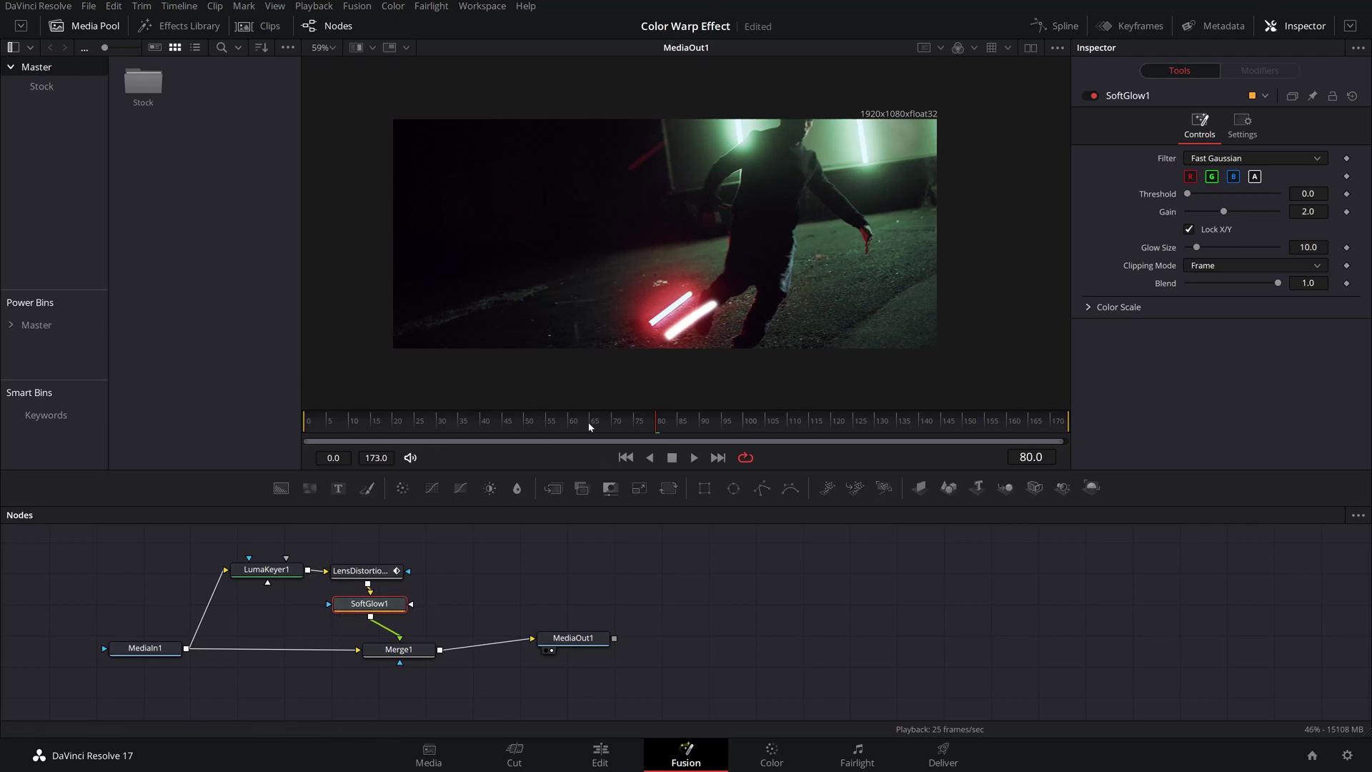
Set SoftGlow1's Gain to about 1.535 while checking the glow at different frames
drag(590, 426, 353, 423)
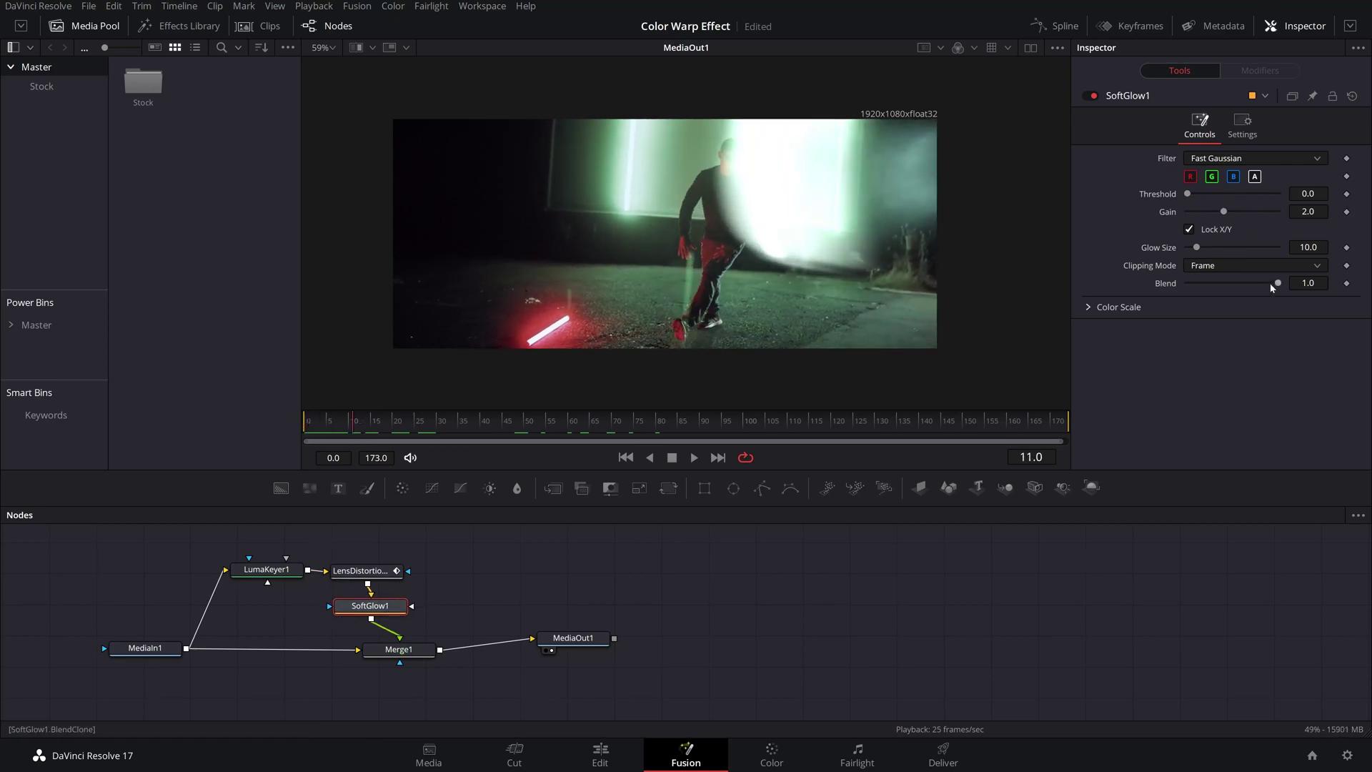
drag(1223, 213, 1213, 215)
drag(342, 425, 789, 428)
Arrange the LumaKeyer1, Lens Distortion and SoftGlow1 nodes in a row above the main line
drag(370, 605, 463, 569)
drag(213, 534, 498, 576)
drag(486, 572, 403, 569)
click(499, 570)
click(411, 569)
Add a Film Damage node between SoftGlow1 and Merge1 and check the effect across the clip
key(shift+space)
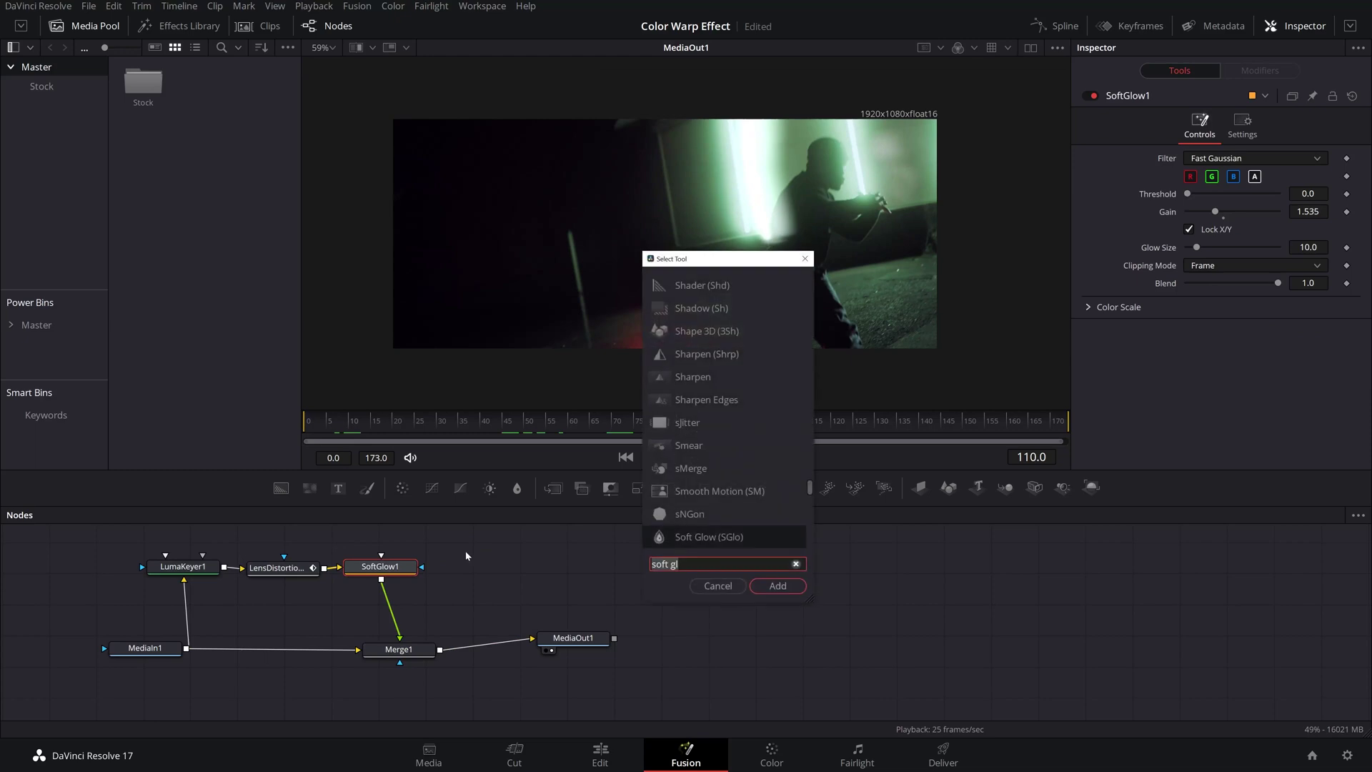
key(ctrl+a)
text(dam)
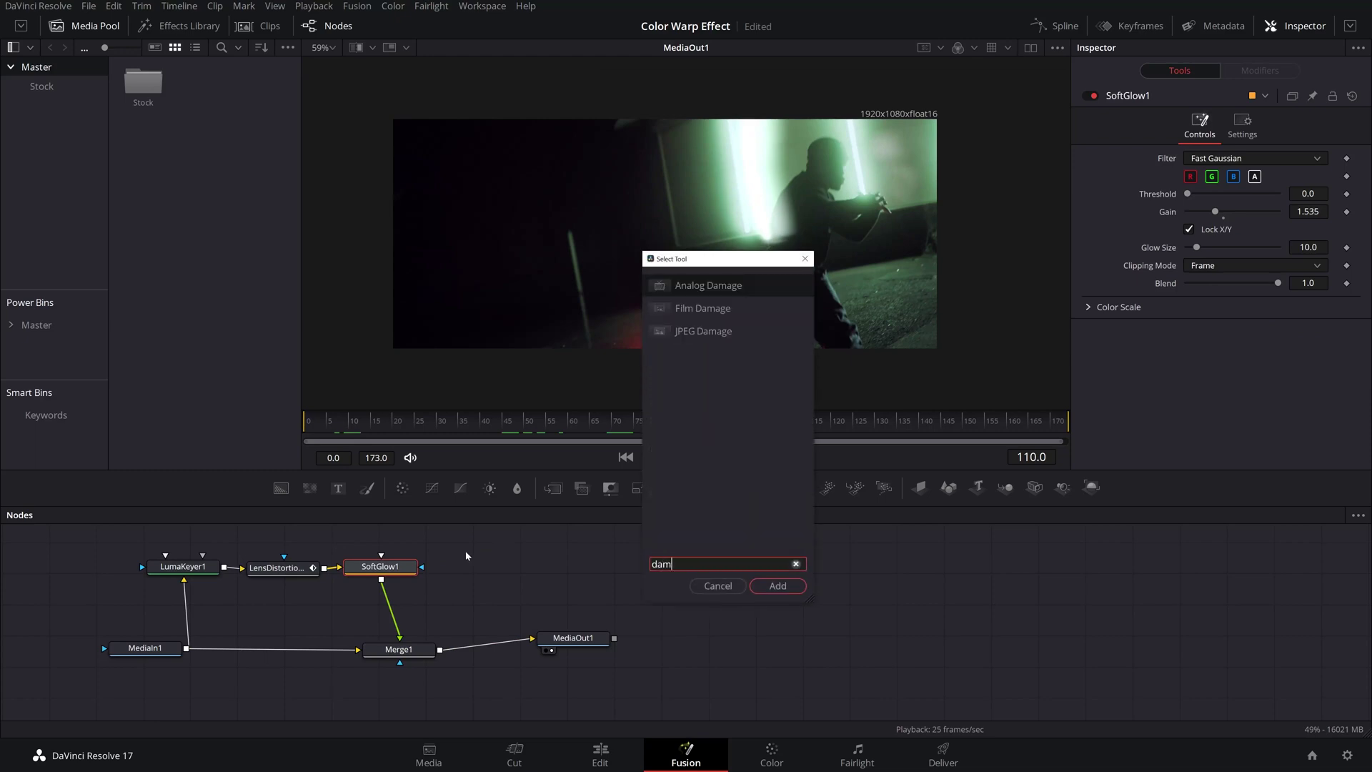
click(719, 312)
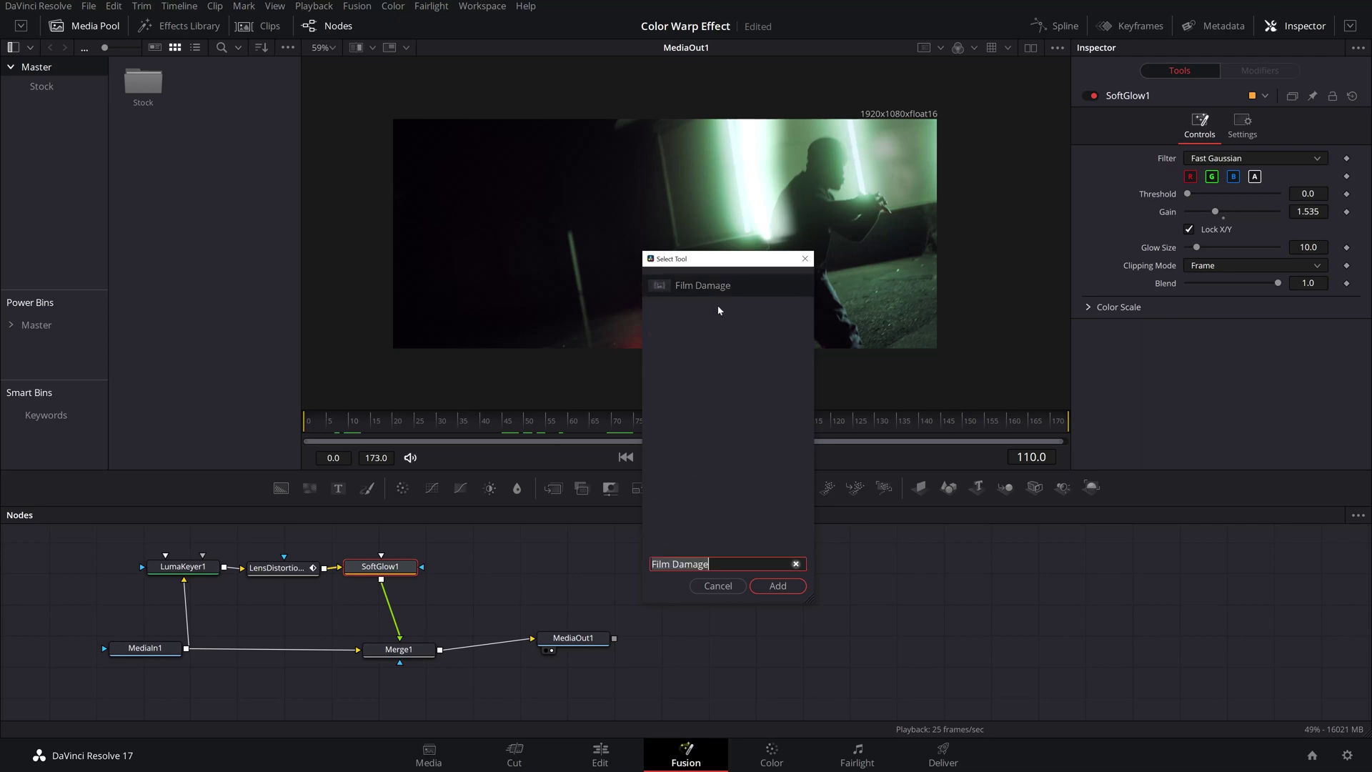
click(781, 591)
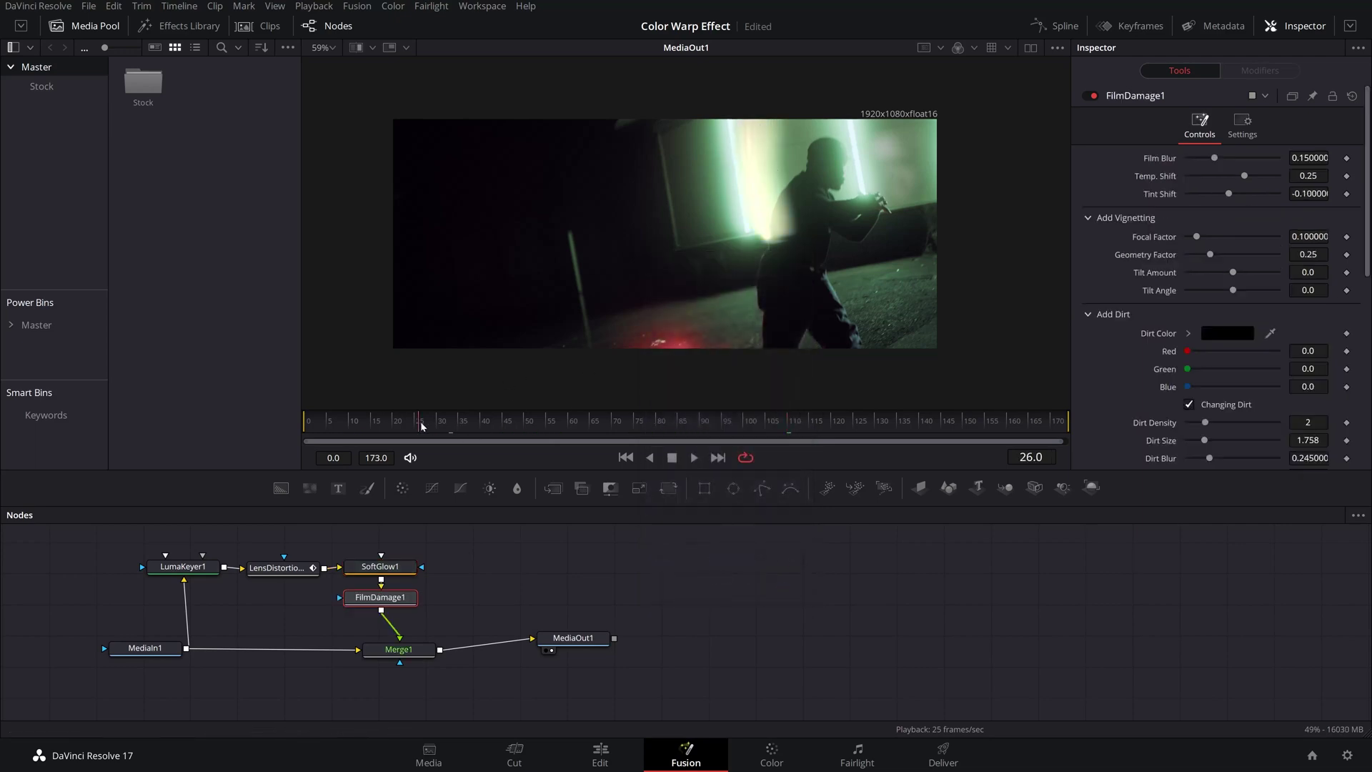
click(461, 433)
drag(564, 430, 749, 424)
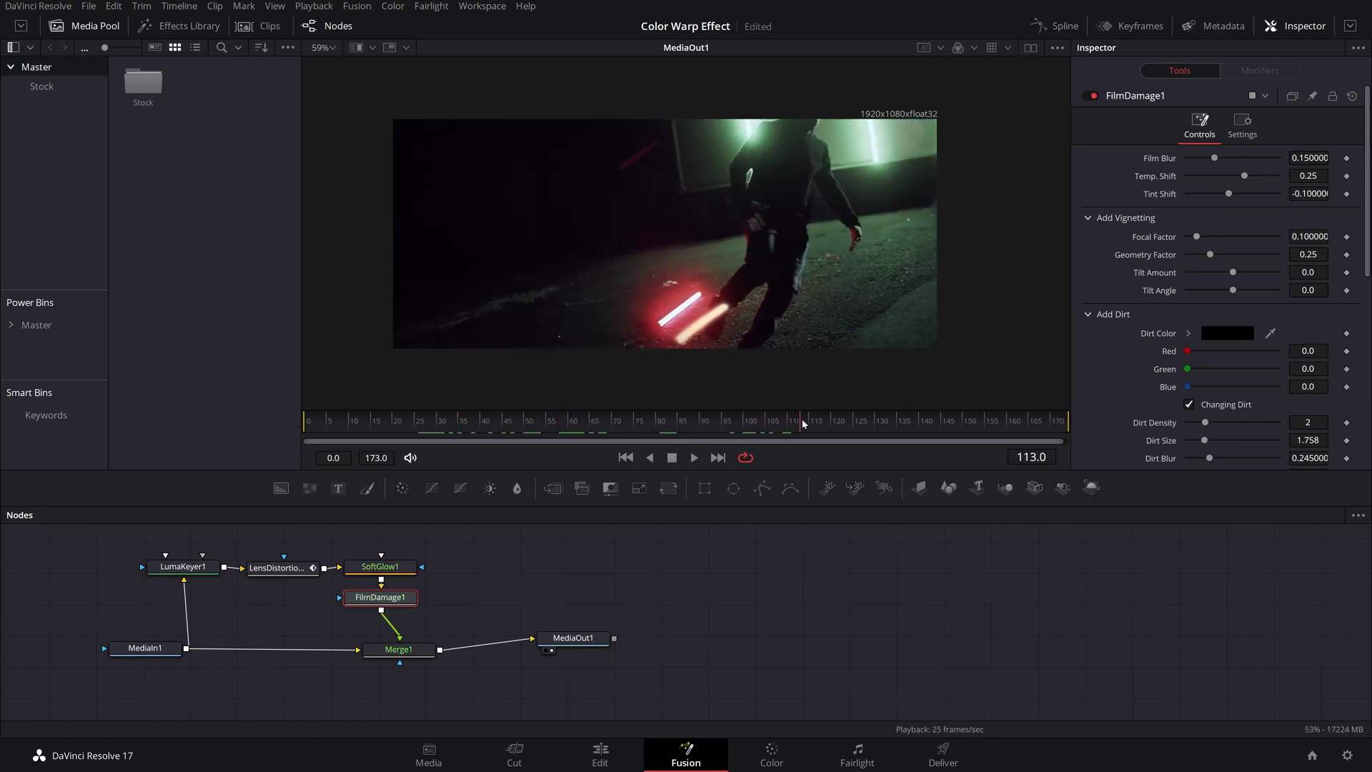
key(space)
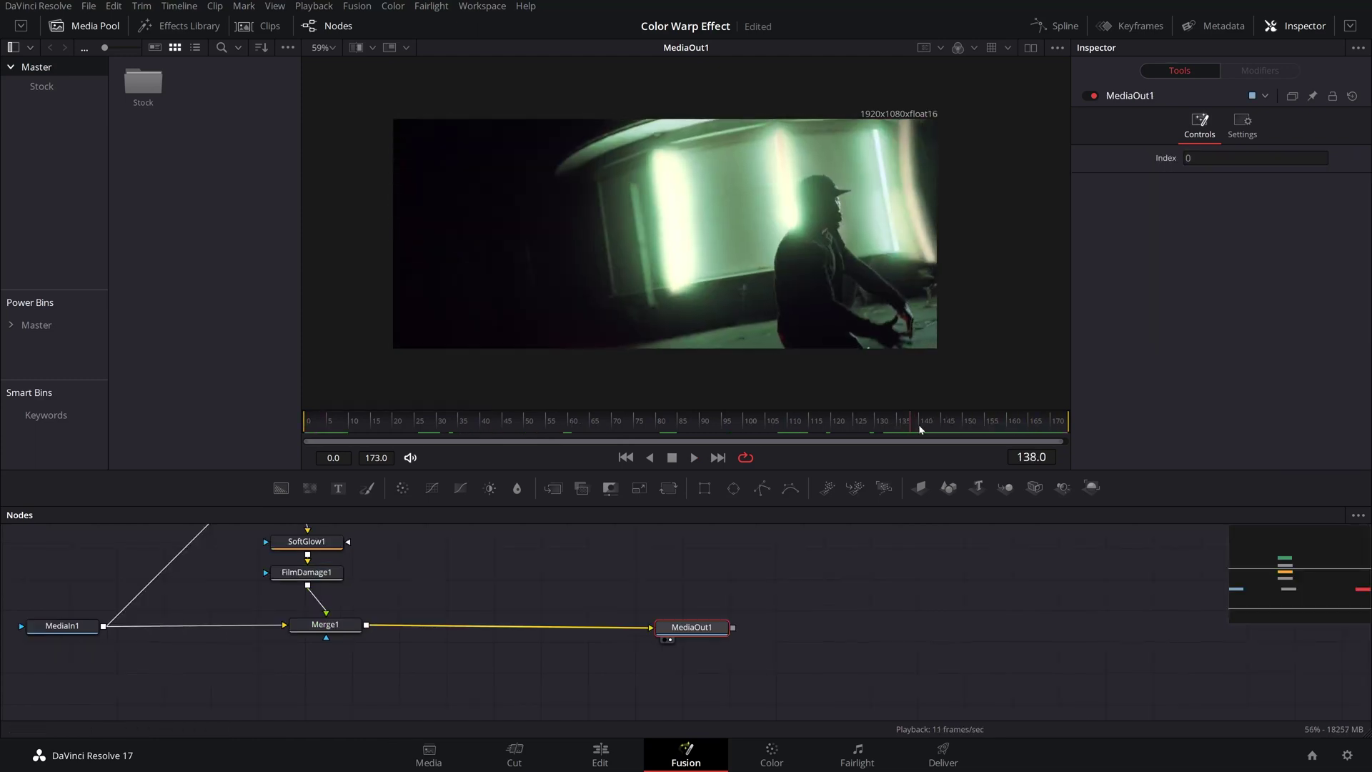
drag(920, 429, 1018, 428)
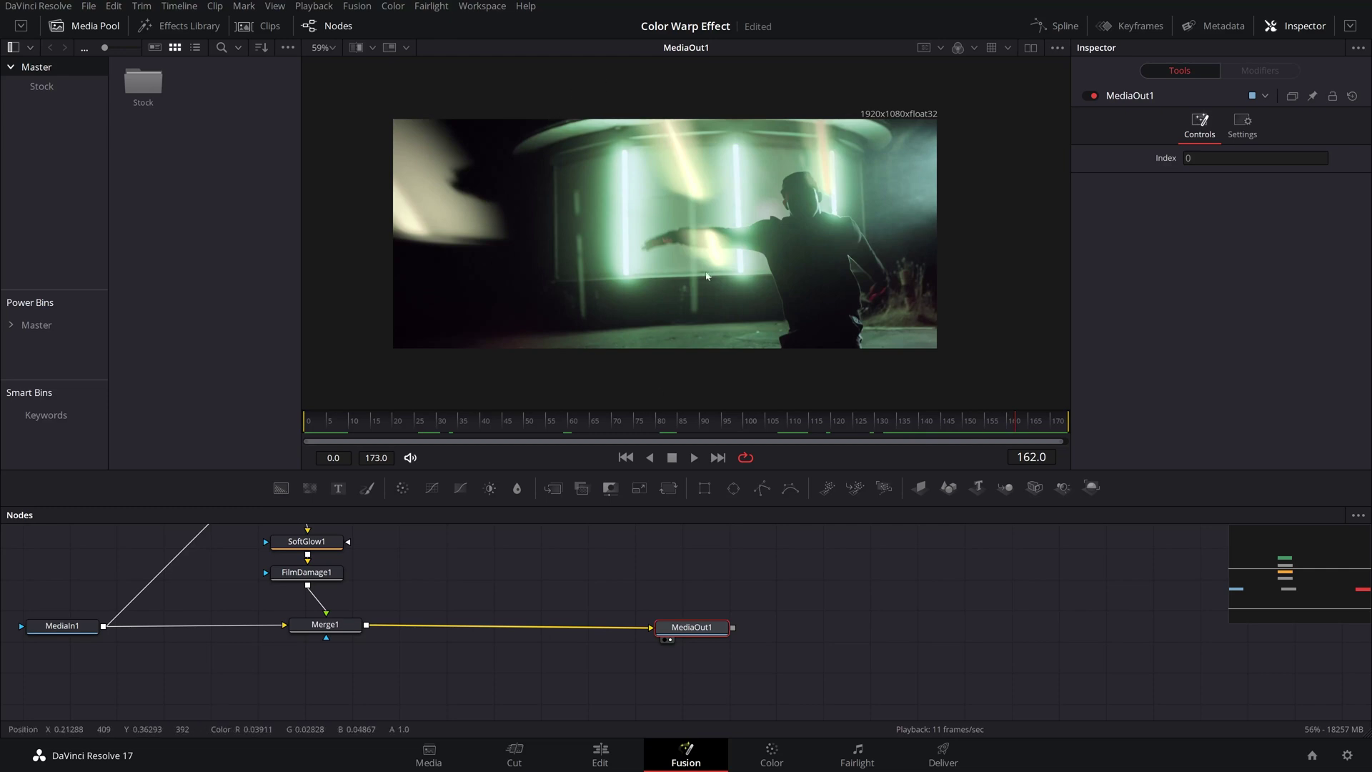
Add a Background node below the main line between Merge1 and MediaOut1, and attach a Rectangle mask to it
drag(325, 624, 321, 623)
key(shift+space)
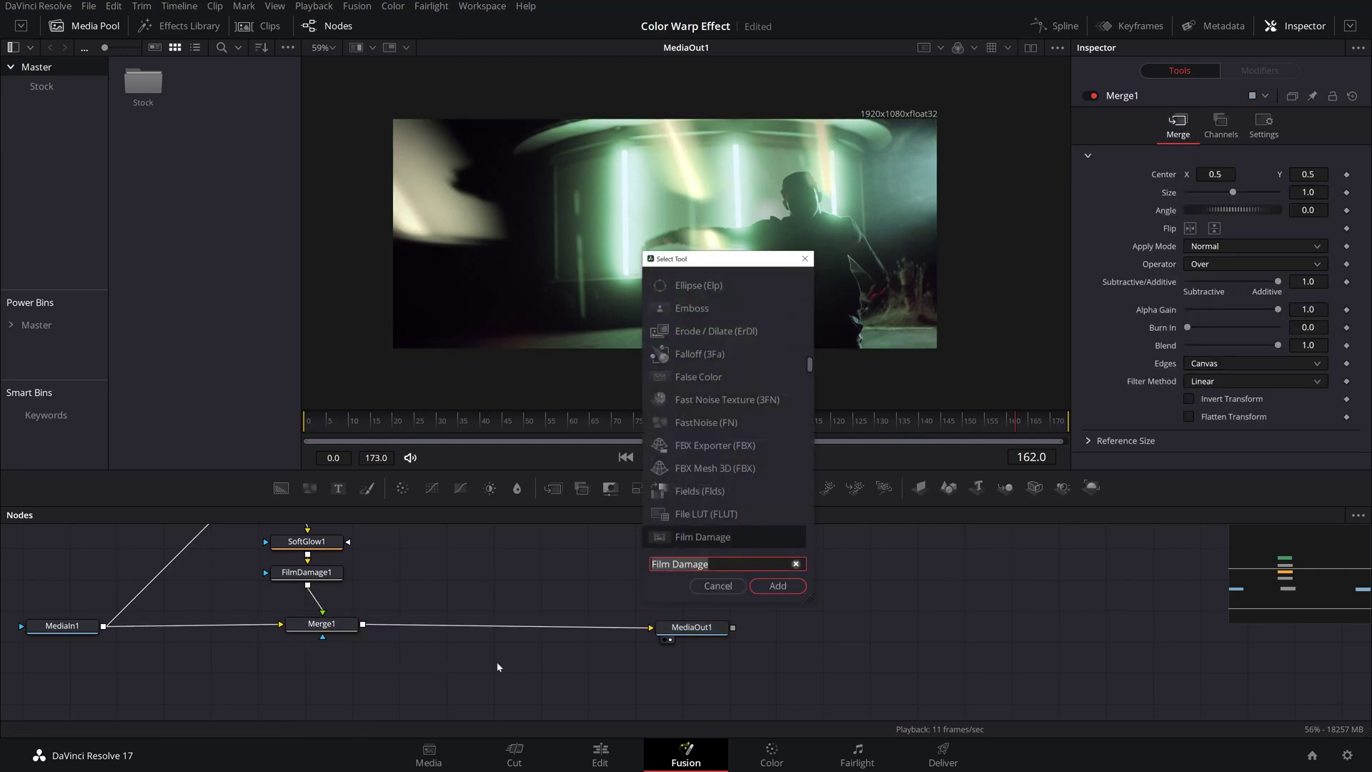
text(bg)
key(Return)
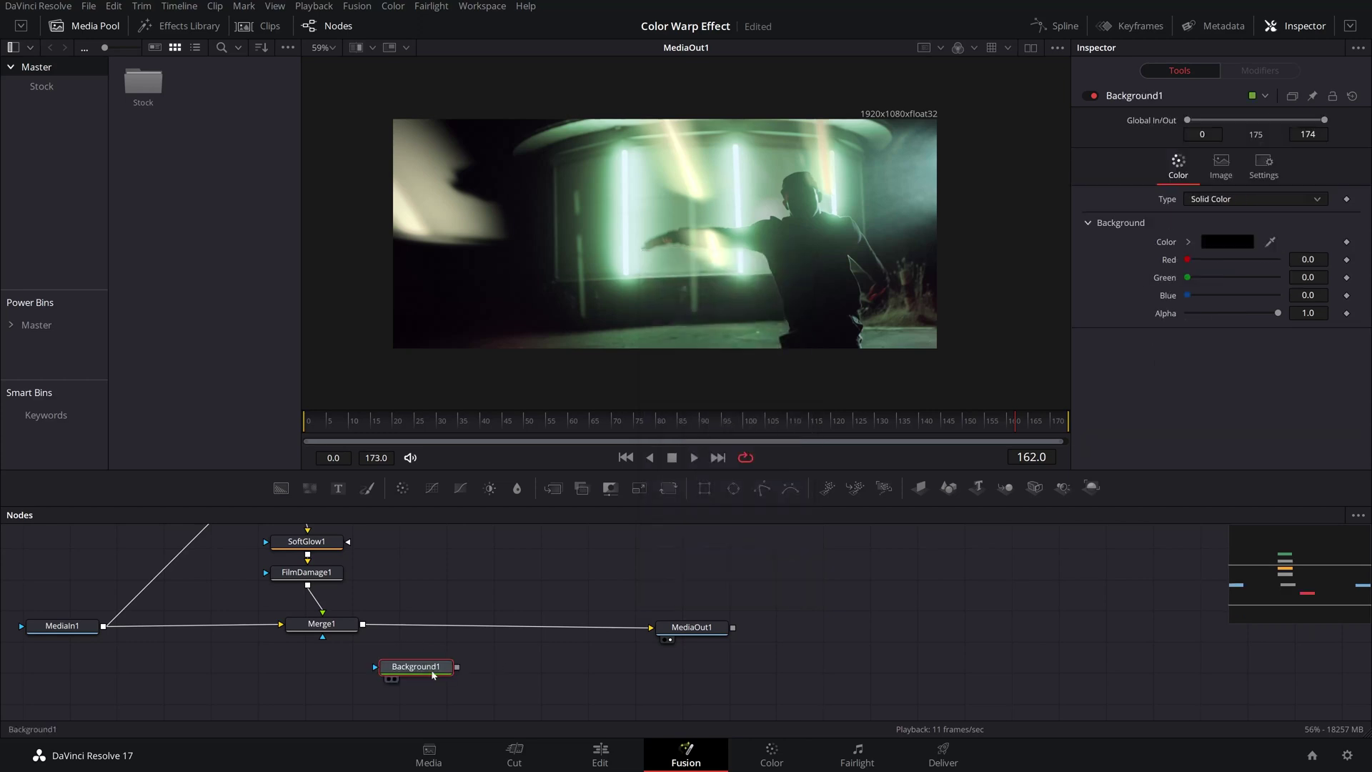
drag(426, 697, 457, 695)
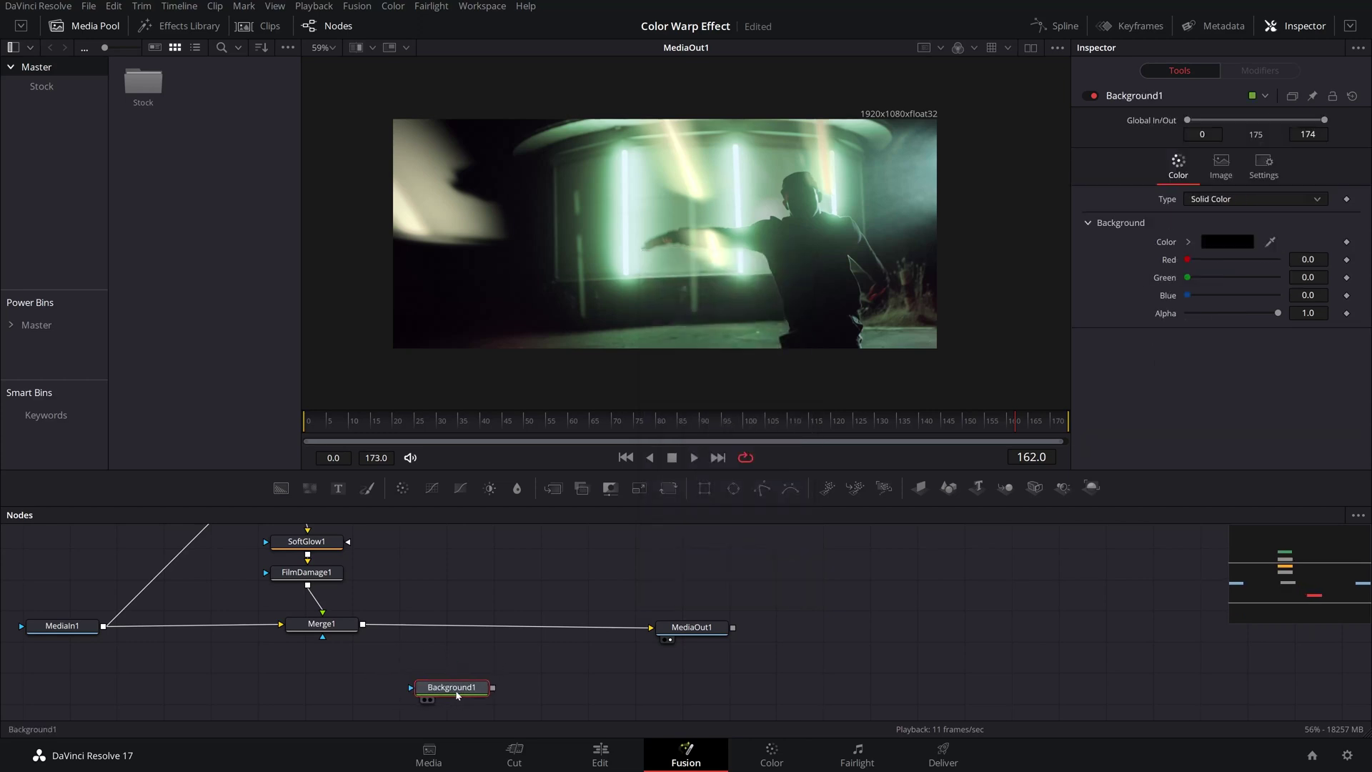
click(705, 488)
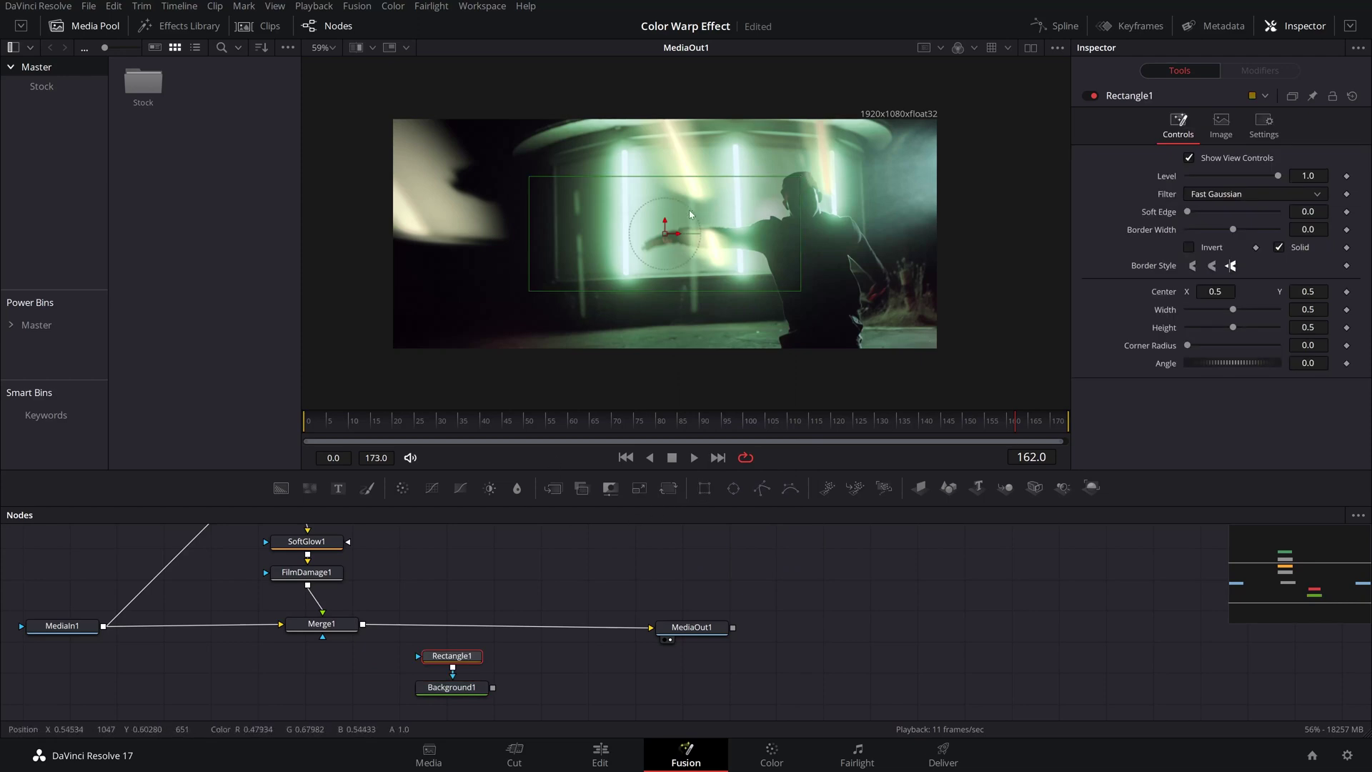
Place the rectangle mask over the picture's upper-left corner, rotated about 51.9°, with Width about 0.963 and Height about 0.626
drag(692, 207, 395, 164)
scroll(538, 111, down, 2)
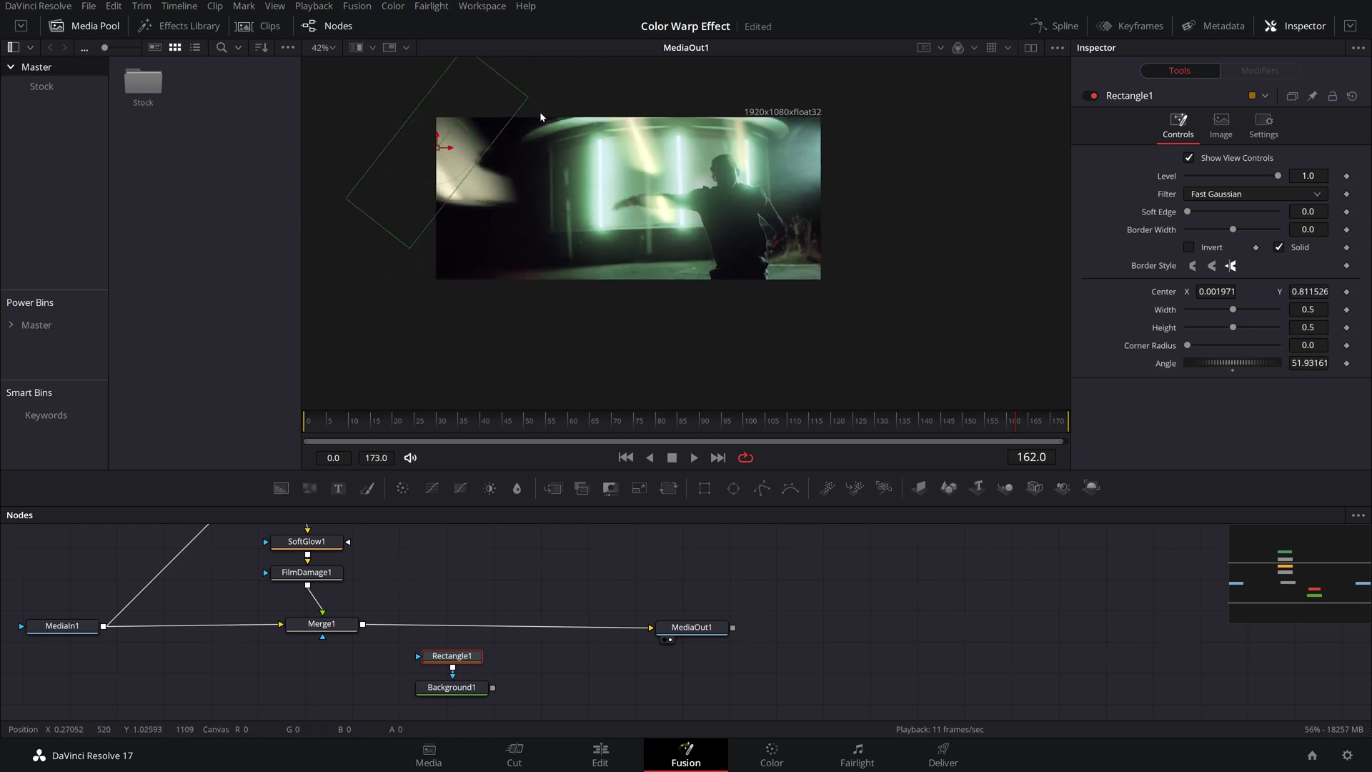
scroll(539, 111, down, 1)
drag(529, 97, 581, 44)
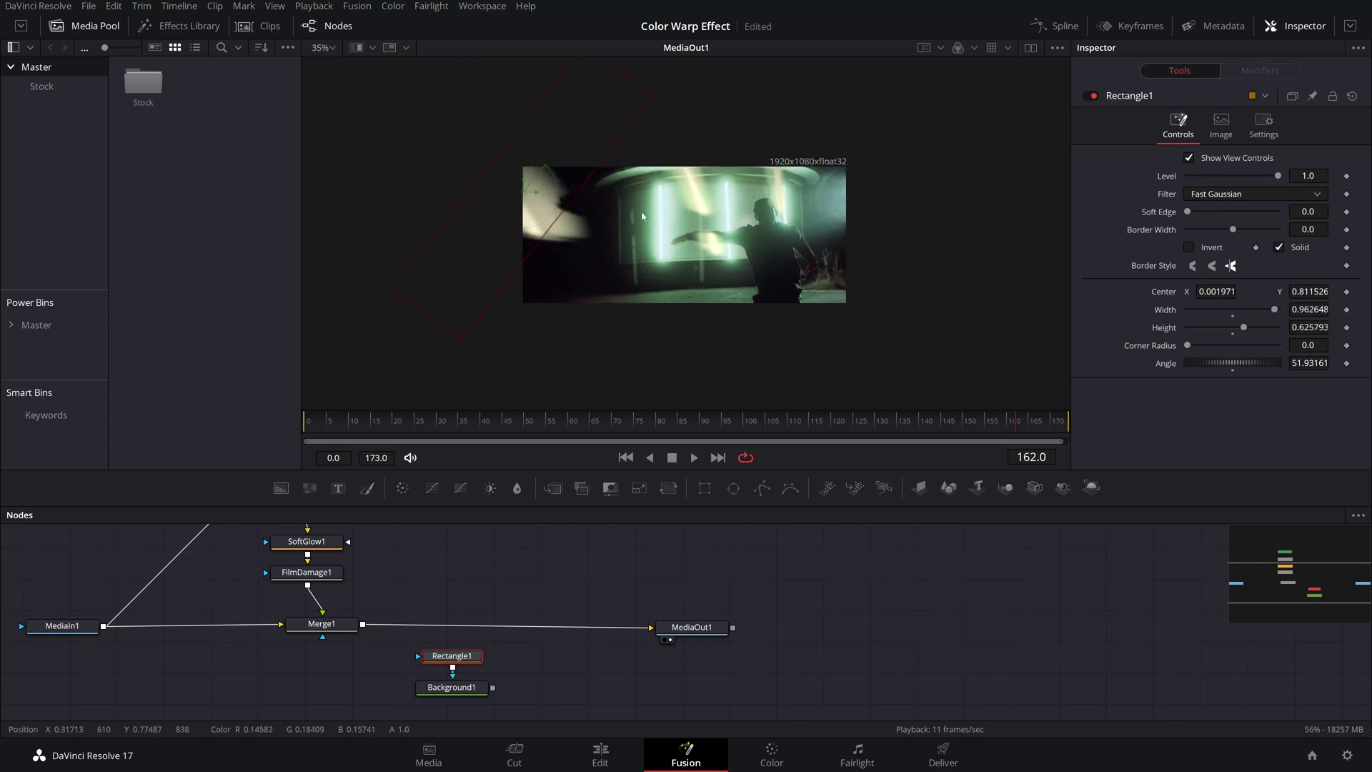
drag(650, 220, 652, 223)
drag(550, 223, 584, 204)
Place Rectangle1 beside Background1 and merge the background with the main line through a new Merge2 node before MediaOut1
click(468, 691)
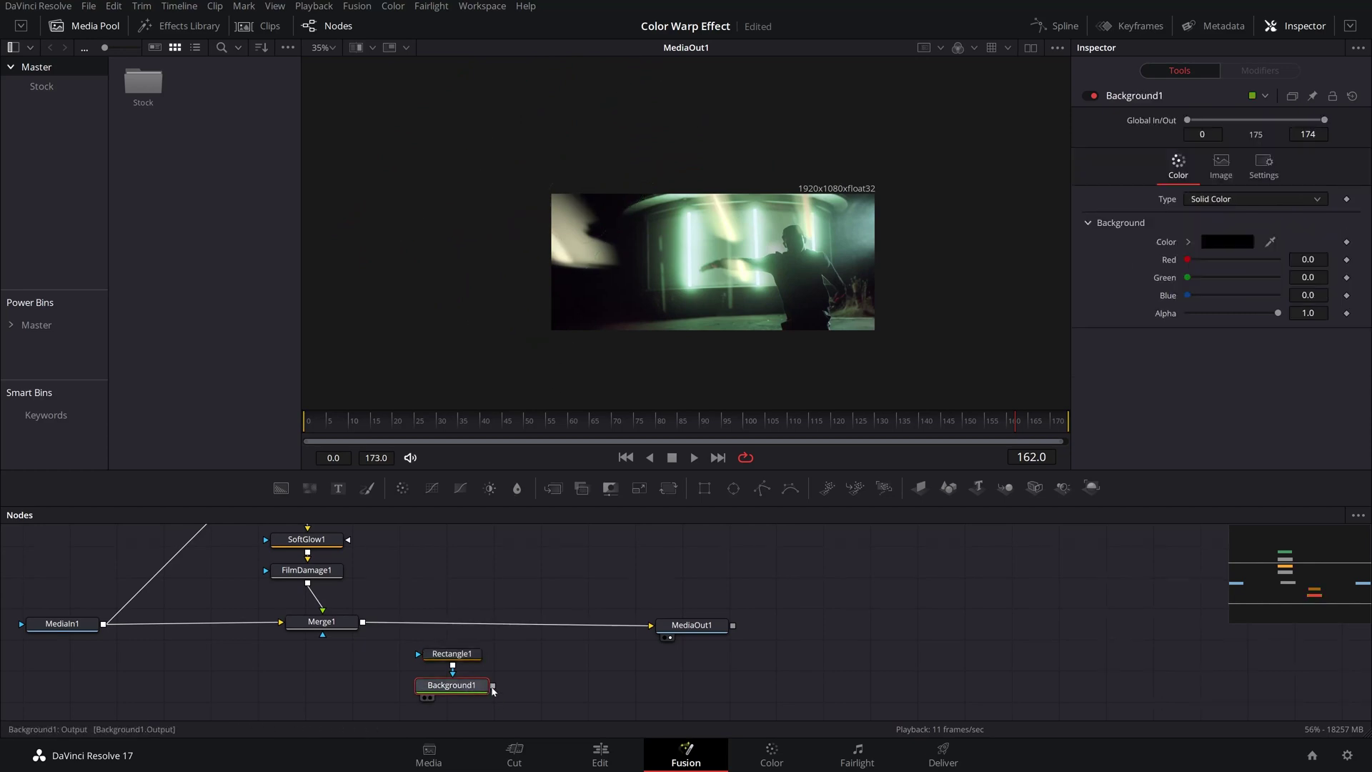
drag(394, 609, 351, 694)
drag(554, 683, 564, 620)
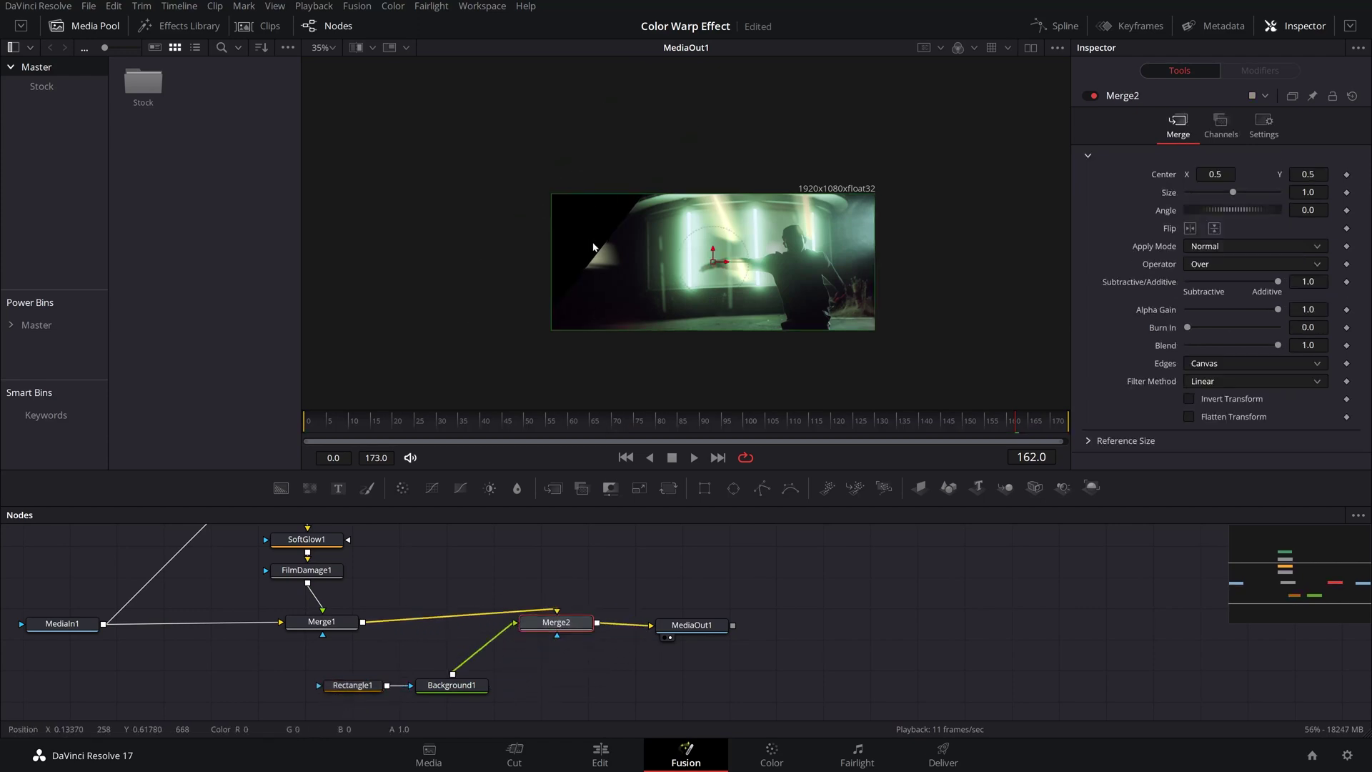
Set Background1's colour to a pale yellow sampled from the light streak in the picture
click(470, 687)
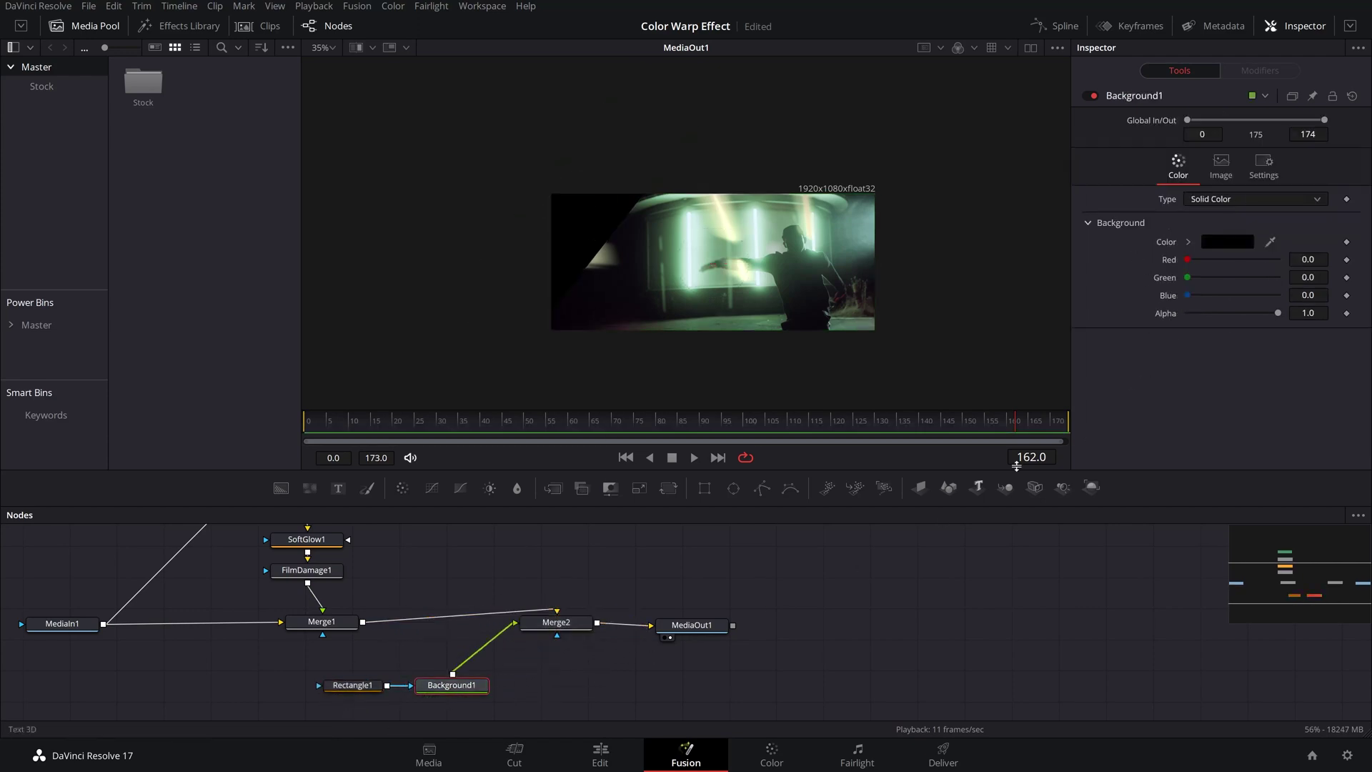
click(1239, 243)
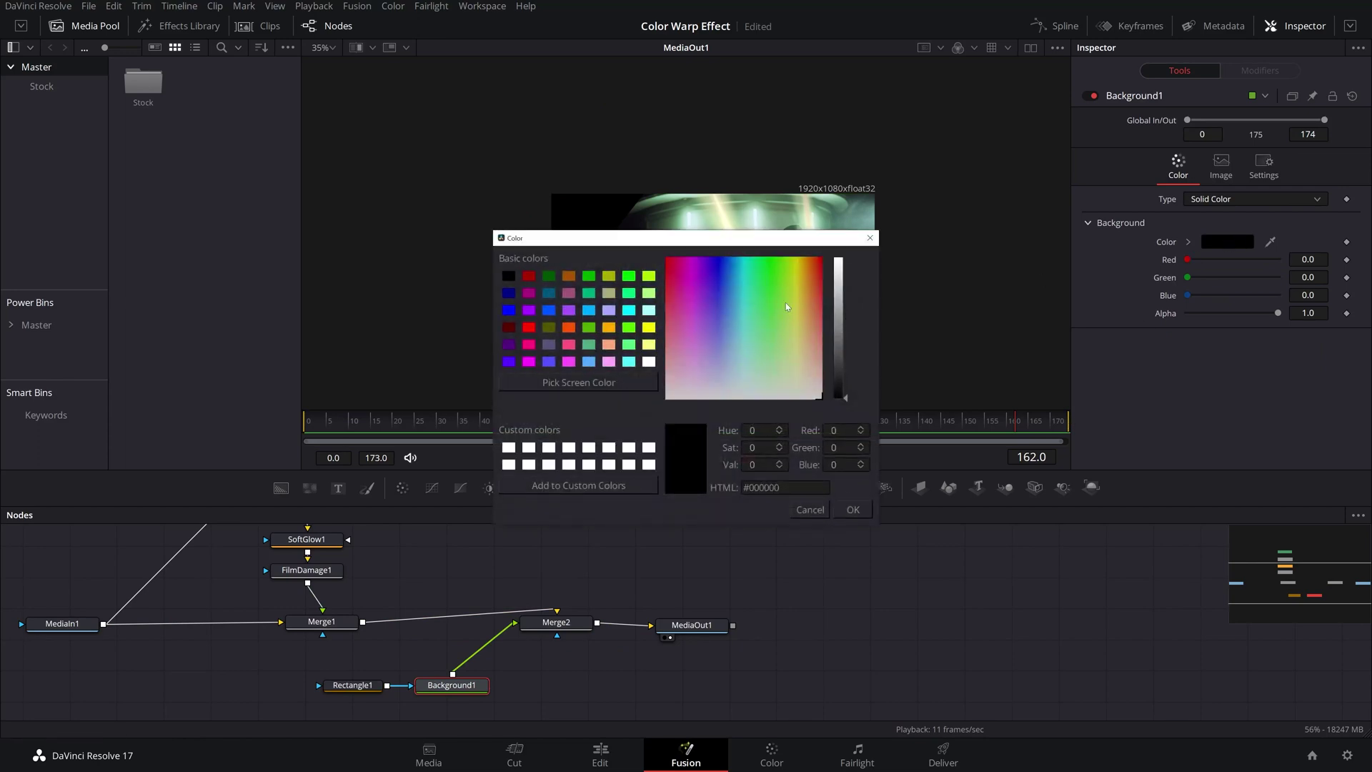
drag(816, 237, 778, 272)
click(833, 274)
drag(1271, 245, 726, 211)
Add a Soft Glow node between Background1 and Merge2, with Threshold 0.008 and Glow Size 100
key(shift+space)
text(bg)
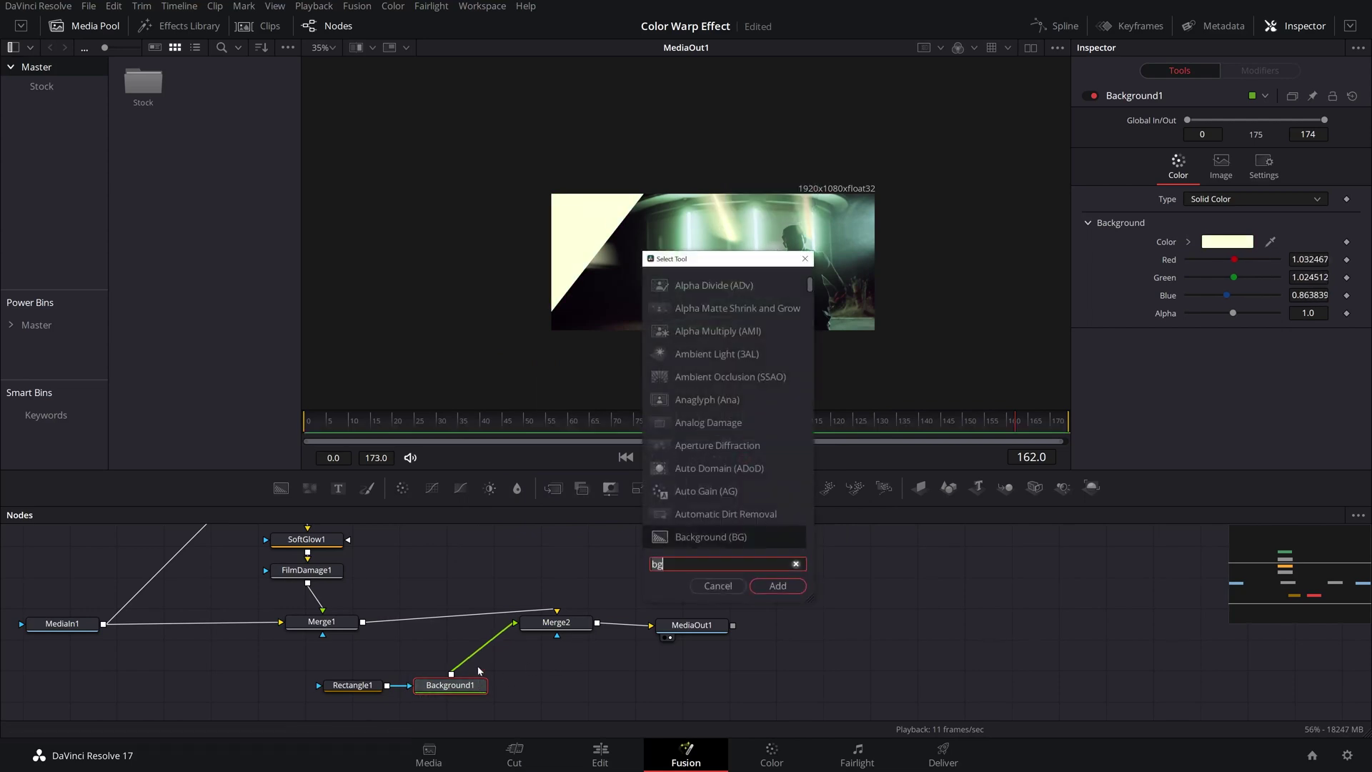
key(BackSpace)
key(BackSpace)
text(soft)
key(Return)
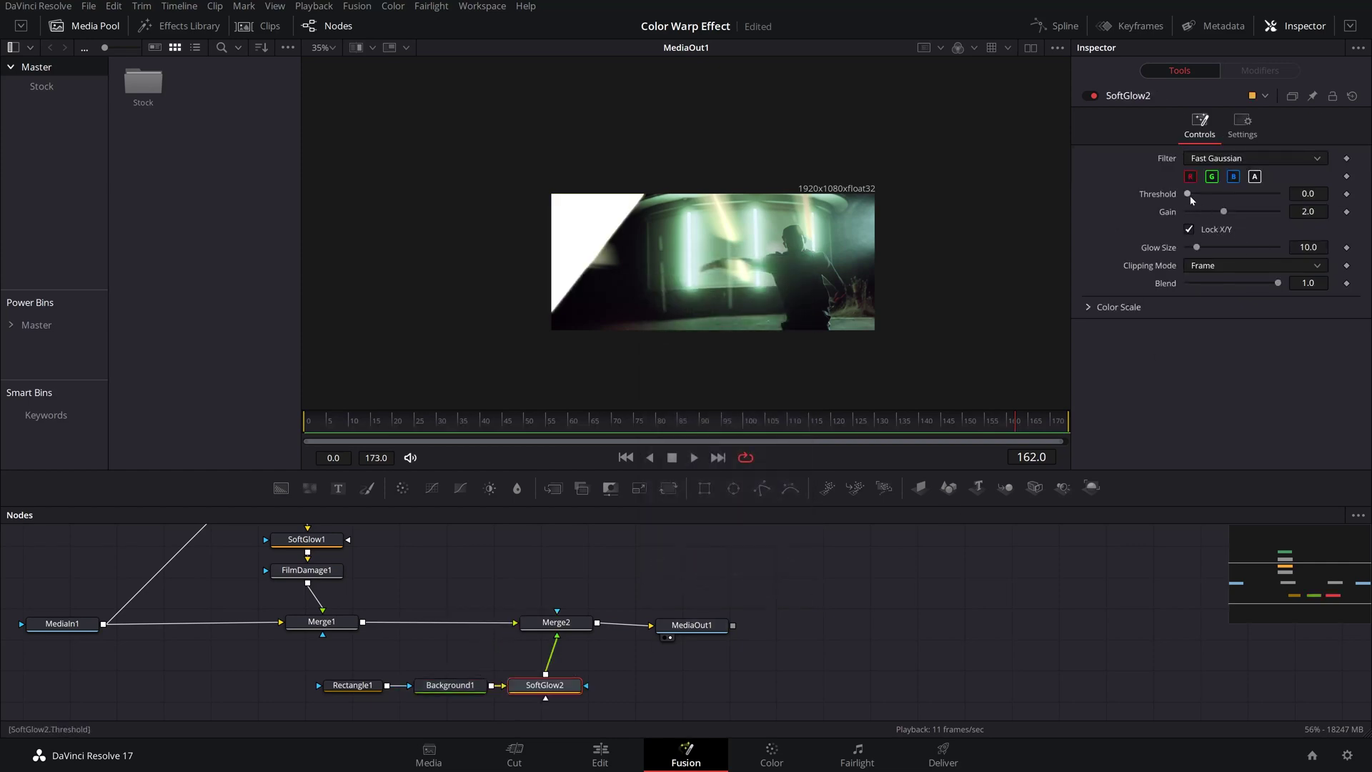
drag(1189, 193, 1188, 198)
drag(1198, 248, 1275, 251)
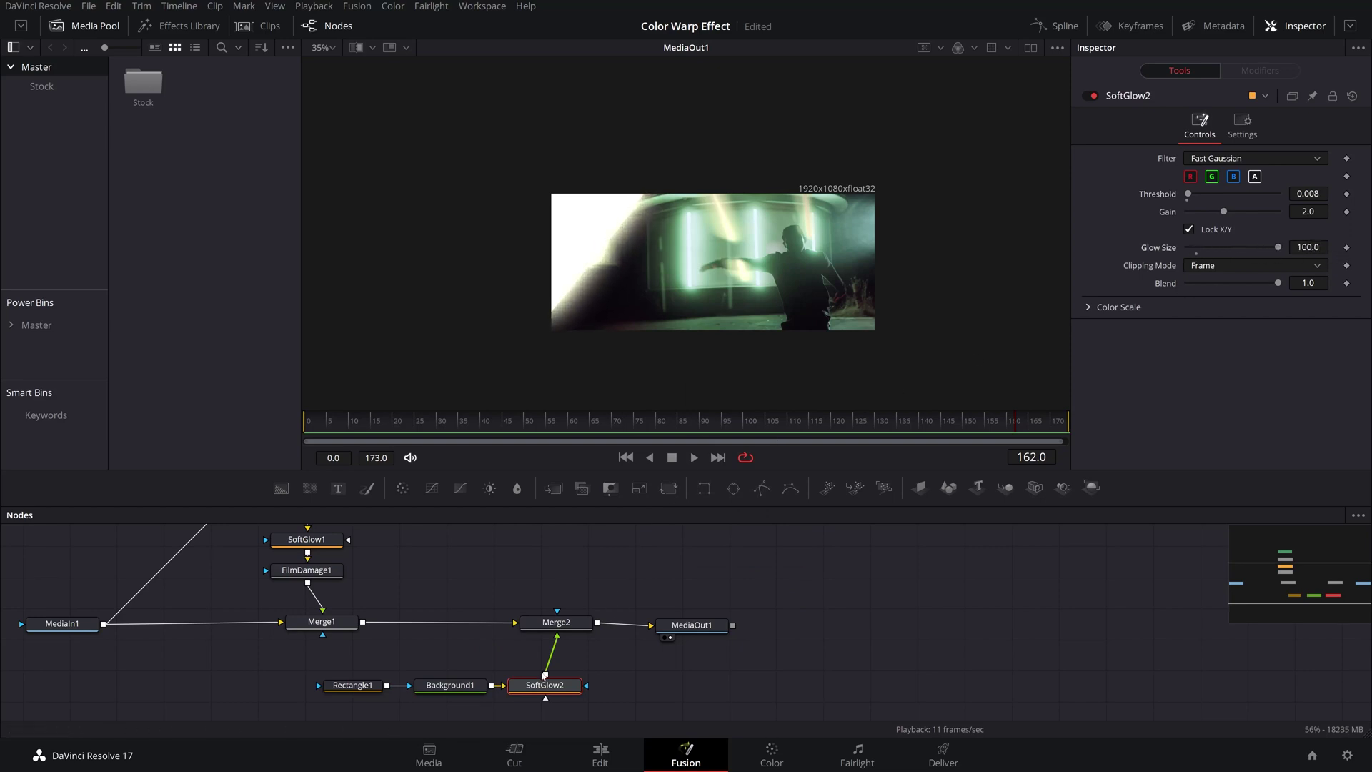
Arrange the Rectangle1, Background1 and SoftGlow2 nodes in a row below Merge2
drag(317, 662, 563, 687)
click(616, 666)
click(561, 623)
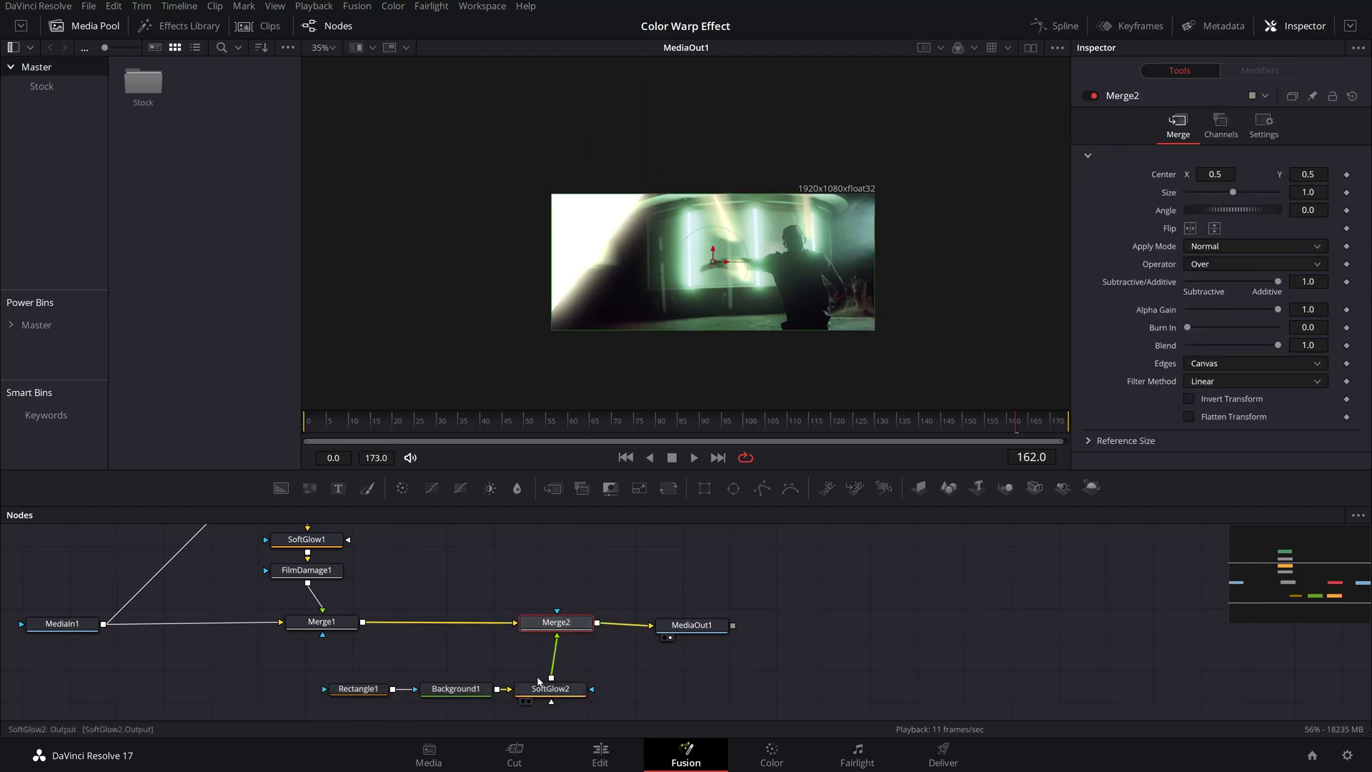
drag(317, 662, 525, 699)
click(527, 704)
scroll(610, 658, down, 1)
Enlarge Rectangle1 to about 1.185 wide and 1.145 high and move it outside the picture's upper-left corner
click(325, 686)
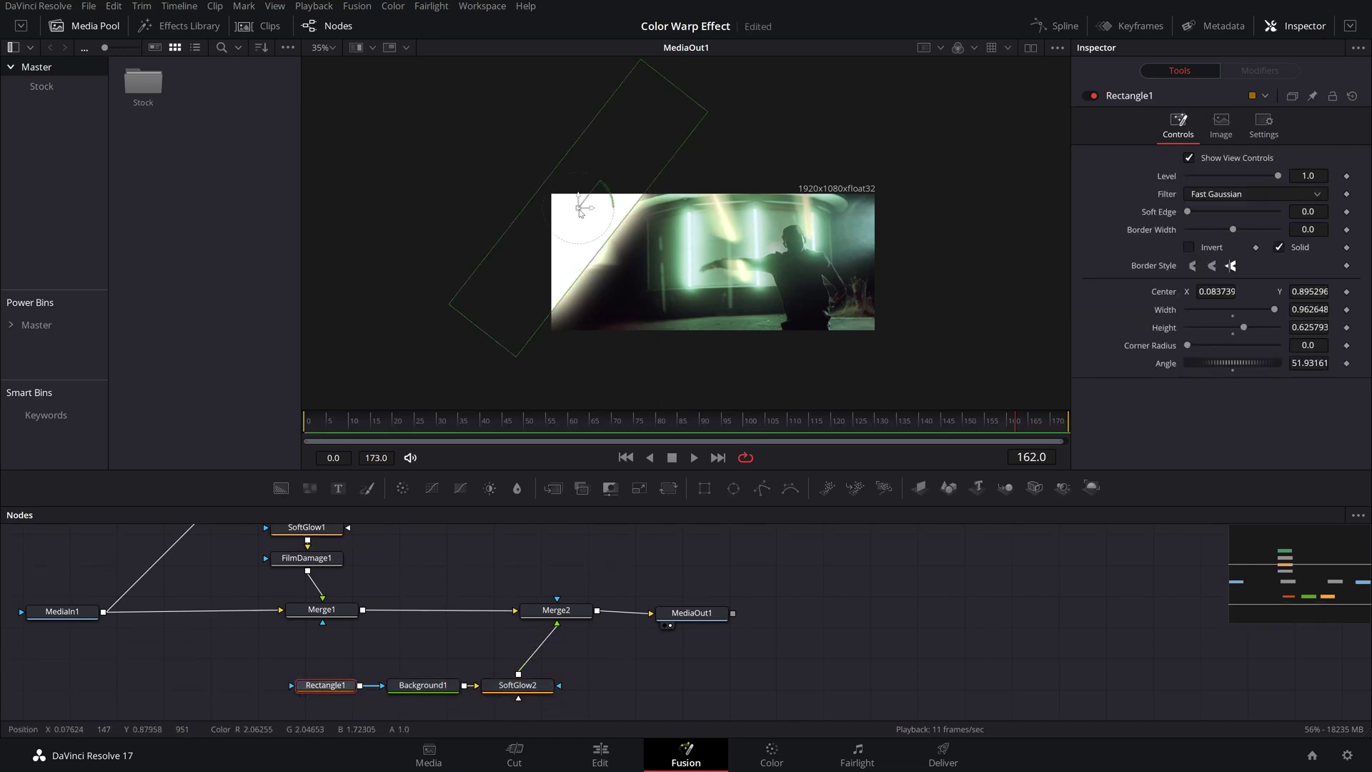
drag(670, 257, 511, 166)
drag(638, 70, 688, 63)
drag(511, 169, 484, 142)
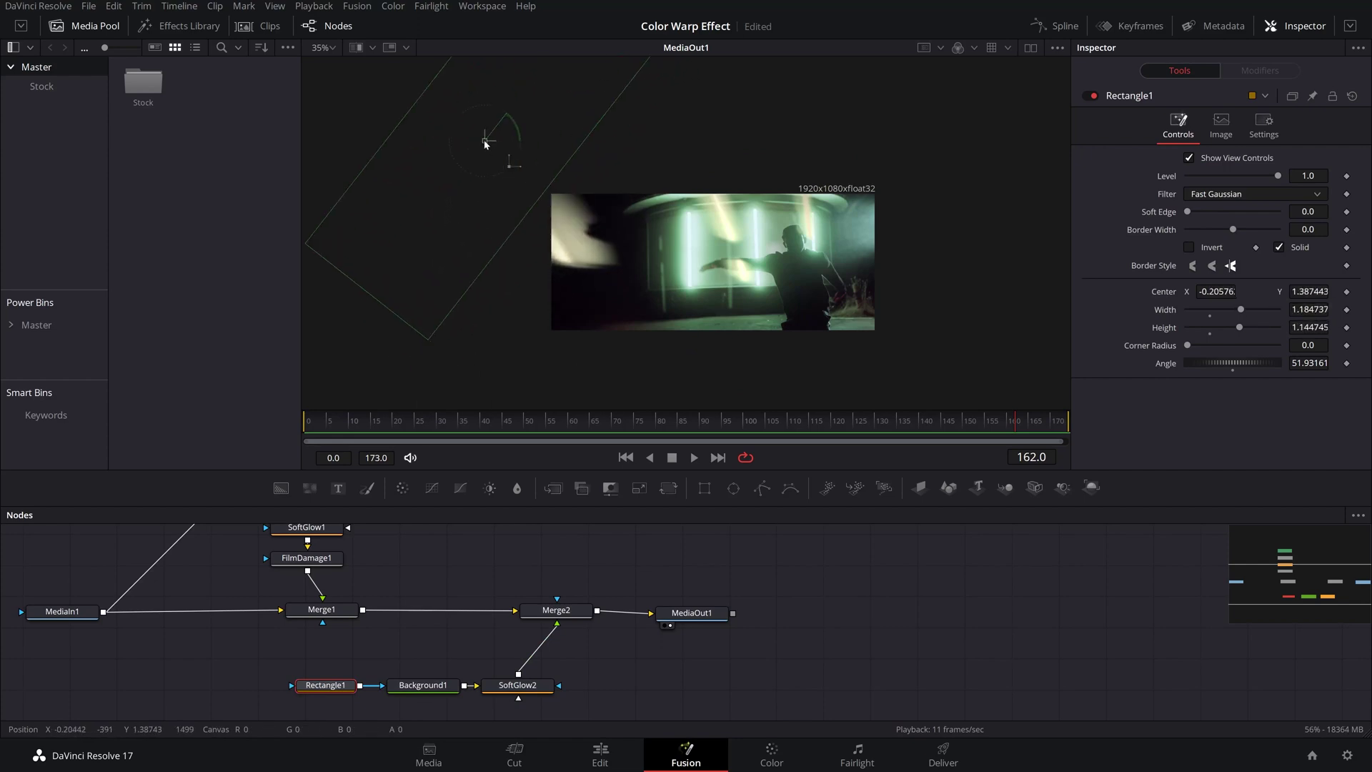
Keyframe Rectangle1's Center at frame 164, move it past the picture's lower-right corner at frame 173, and preview the light sweep
mouse_move(1006, 441)
mouse_down()
mouse_move(962, 417)
mouse_move(927, 420)
mouse_move(1028, 436)
mouse_up()
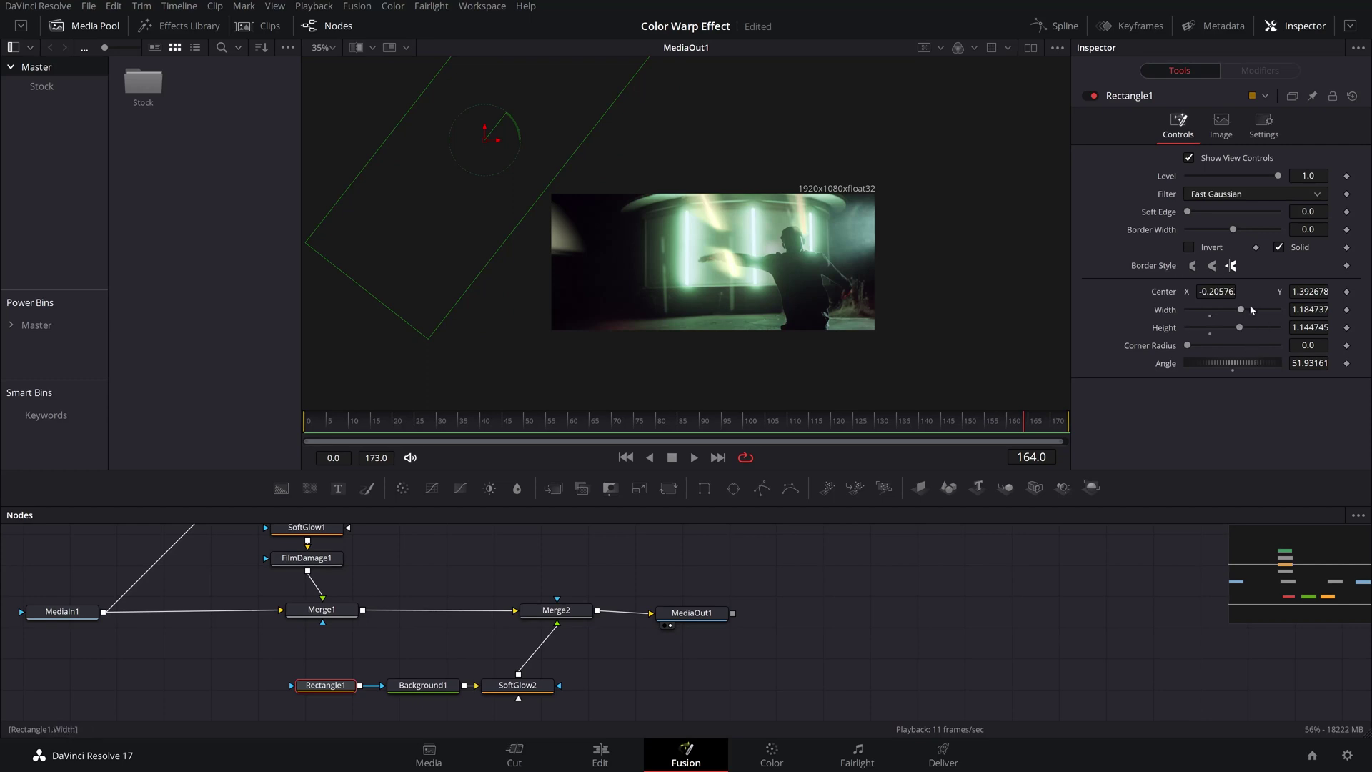
click(1346, 292)
drag(1040, 423, 1076, 422)
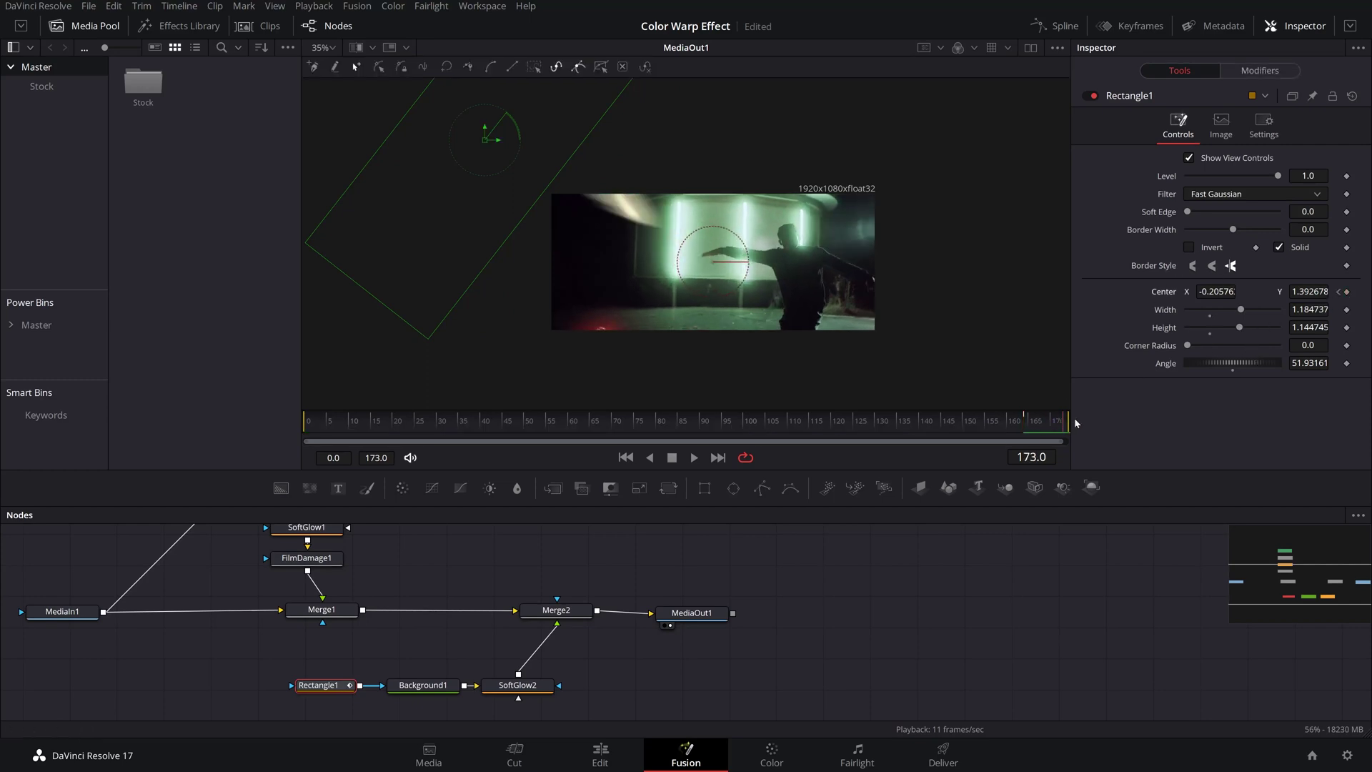
drag(486, 141, 896, 350)
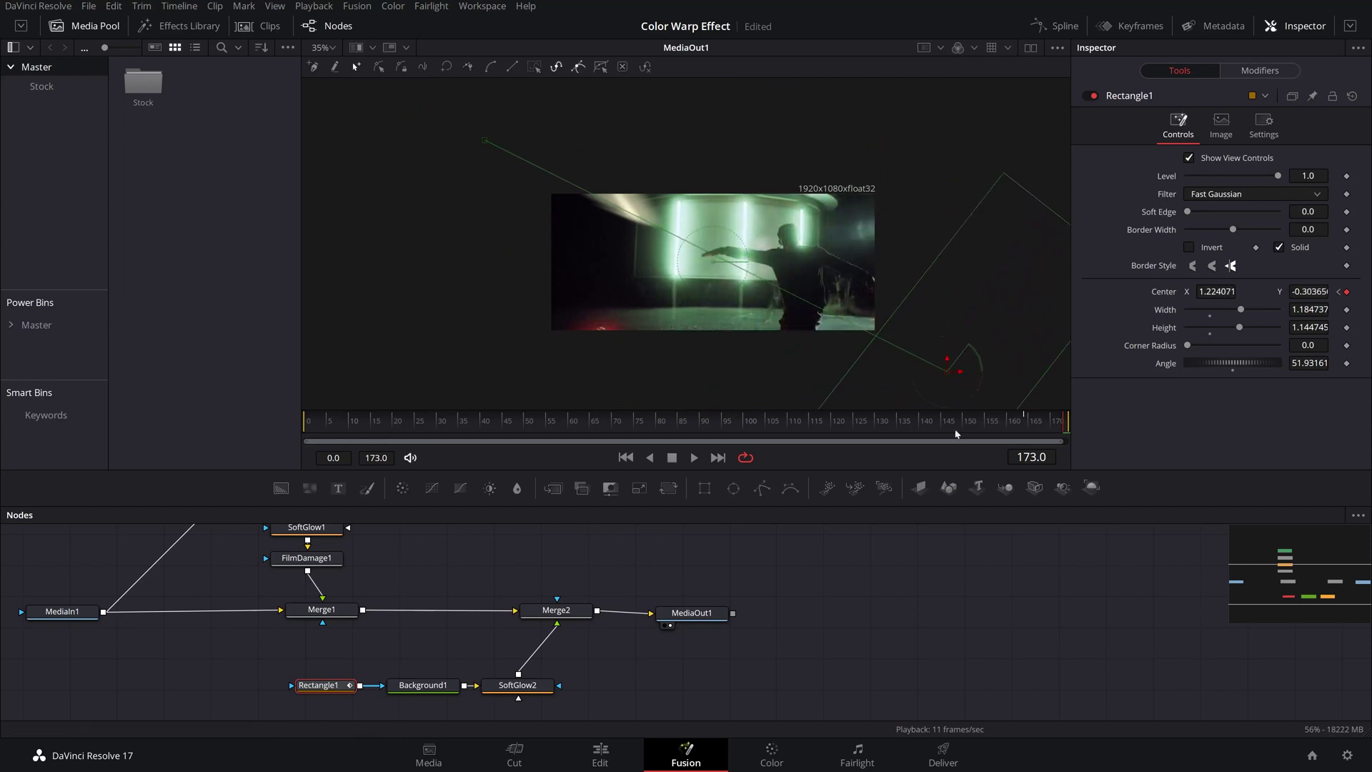
click(1019, 423)
drag(1019, 424, 984, 420)
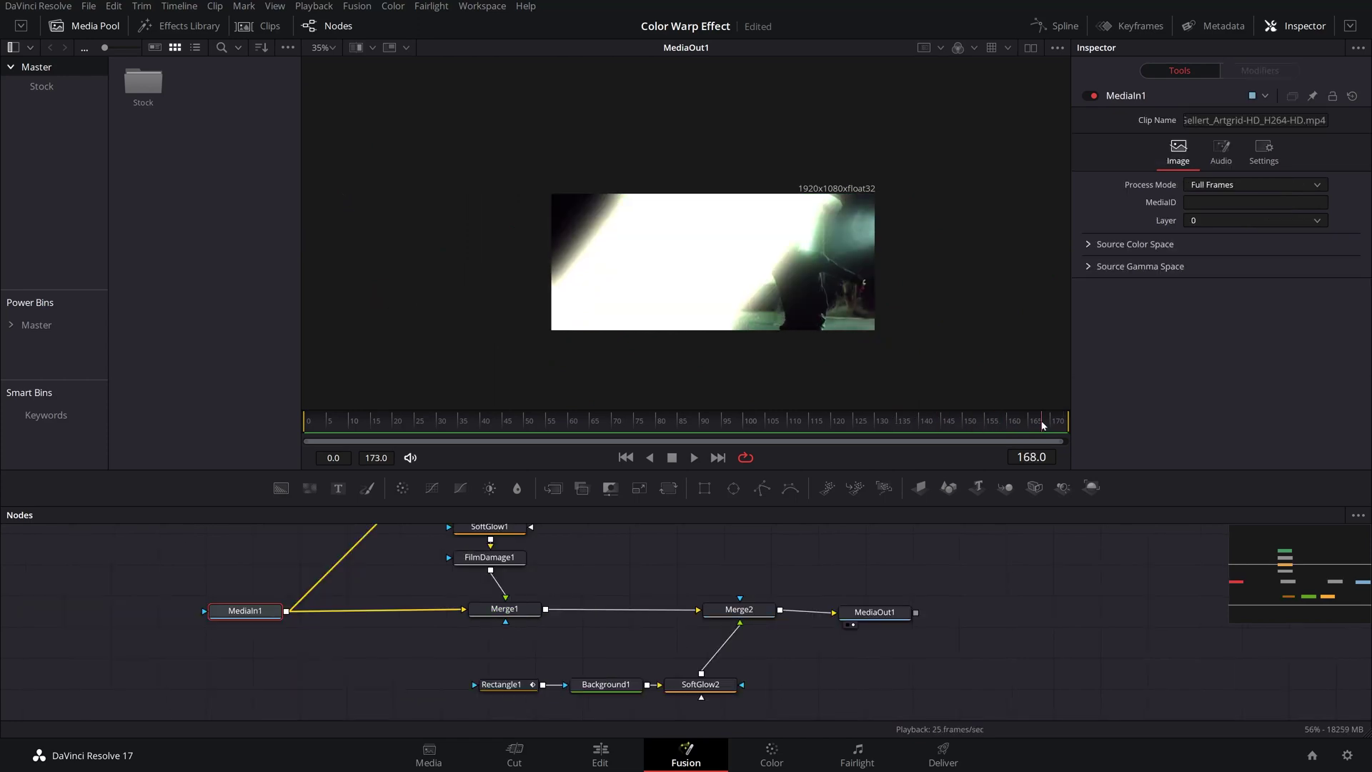
drag(1043, 425, 1052, 429)
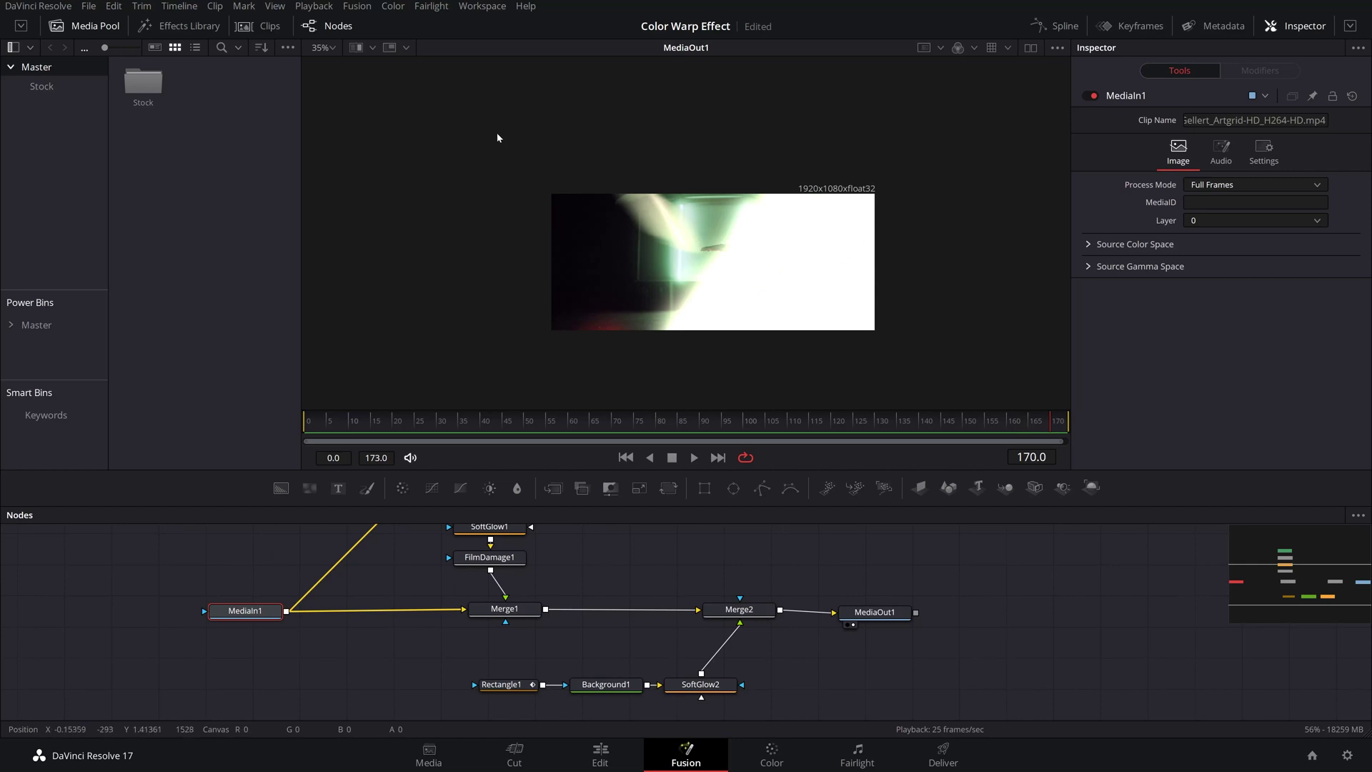
Mask MediaIn1 with a rectangle covering the picture, about 1.607 wide, 2.993 high and rotated -31.7°, and place its node before MediaIn1
drag(243, 613, 246, 614)
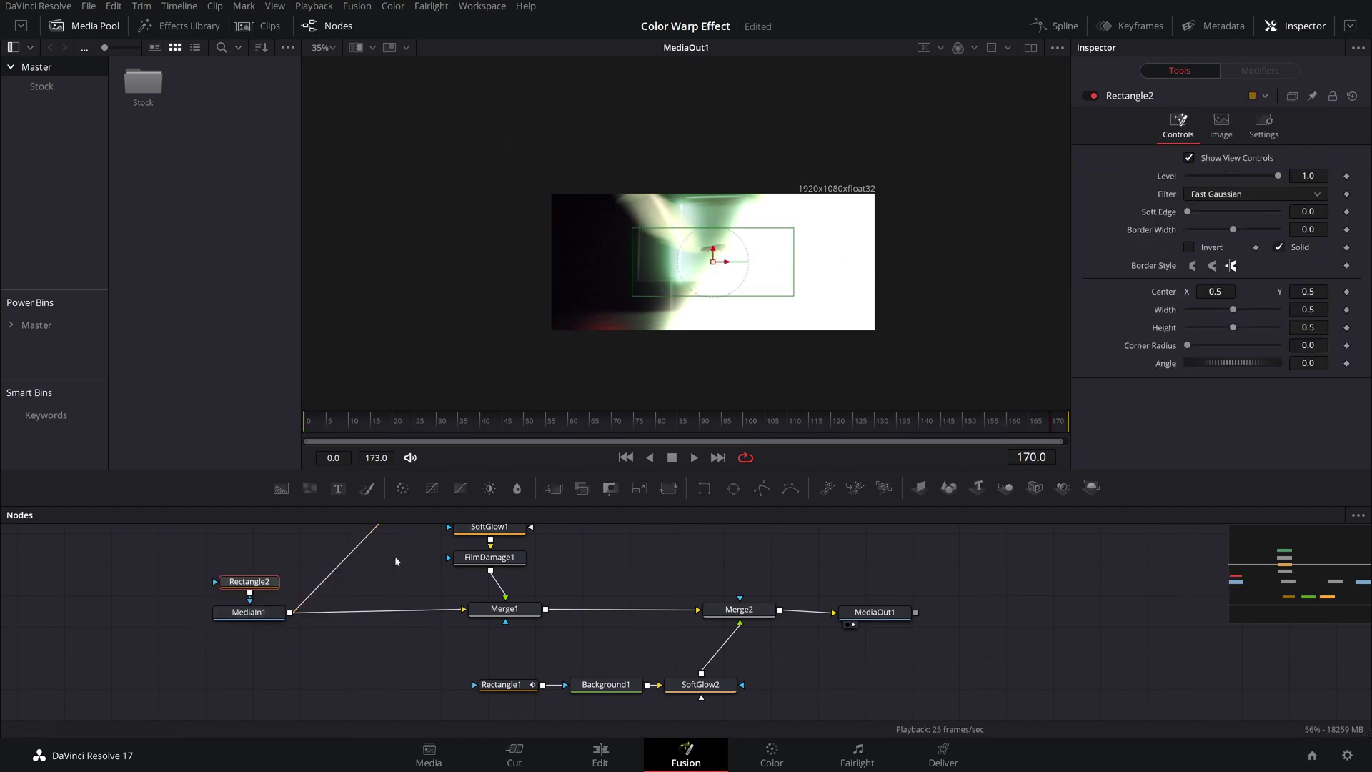
click(793, 228)
drag(794, 230, 949, 115)
drag(740, 240, 1041, 228)
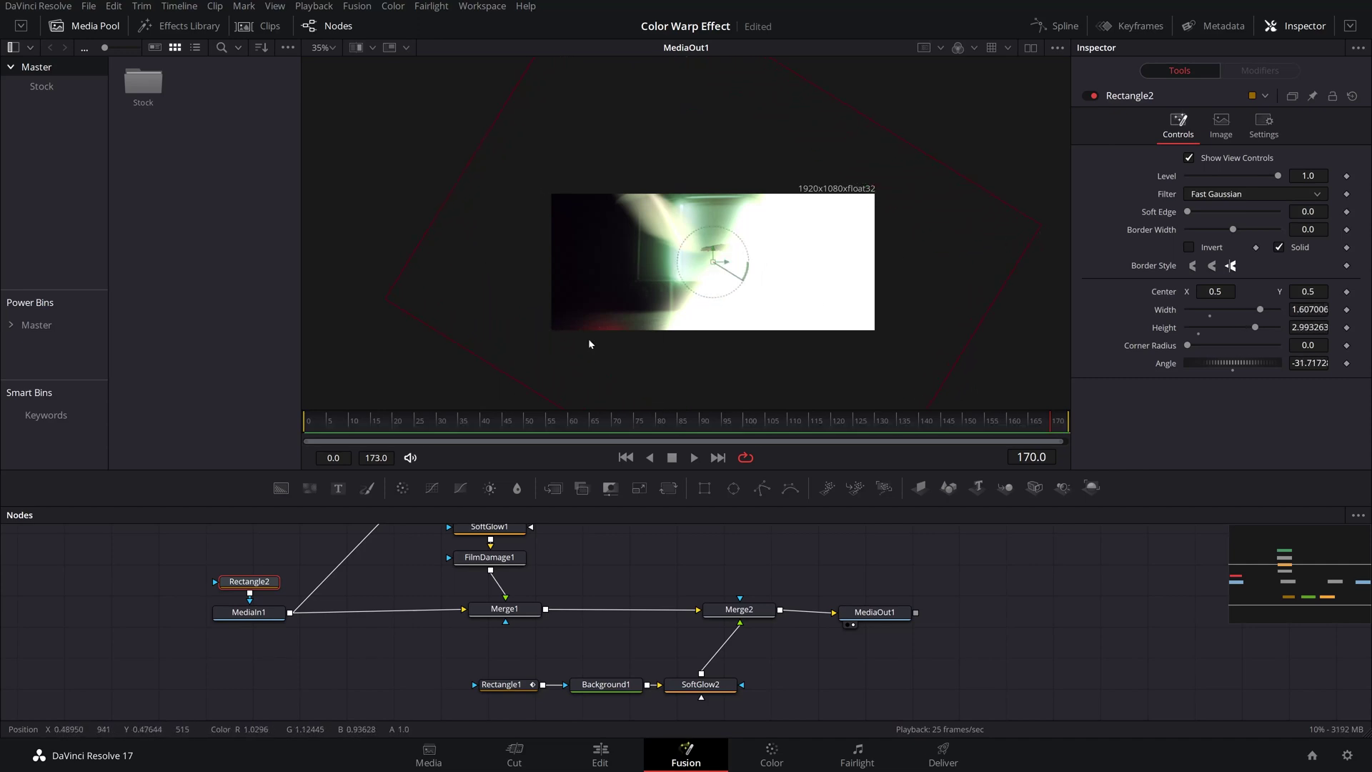
drag(262, 586, 162, 619)
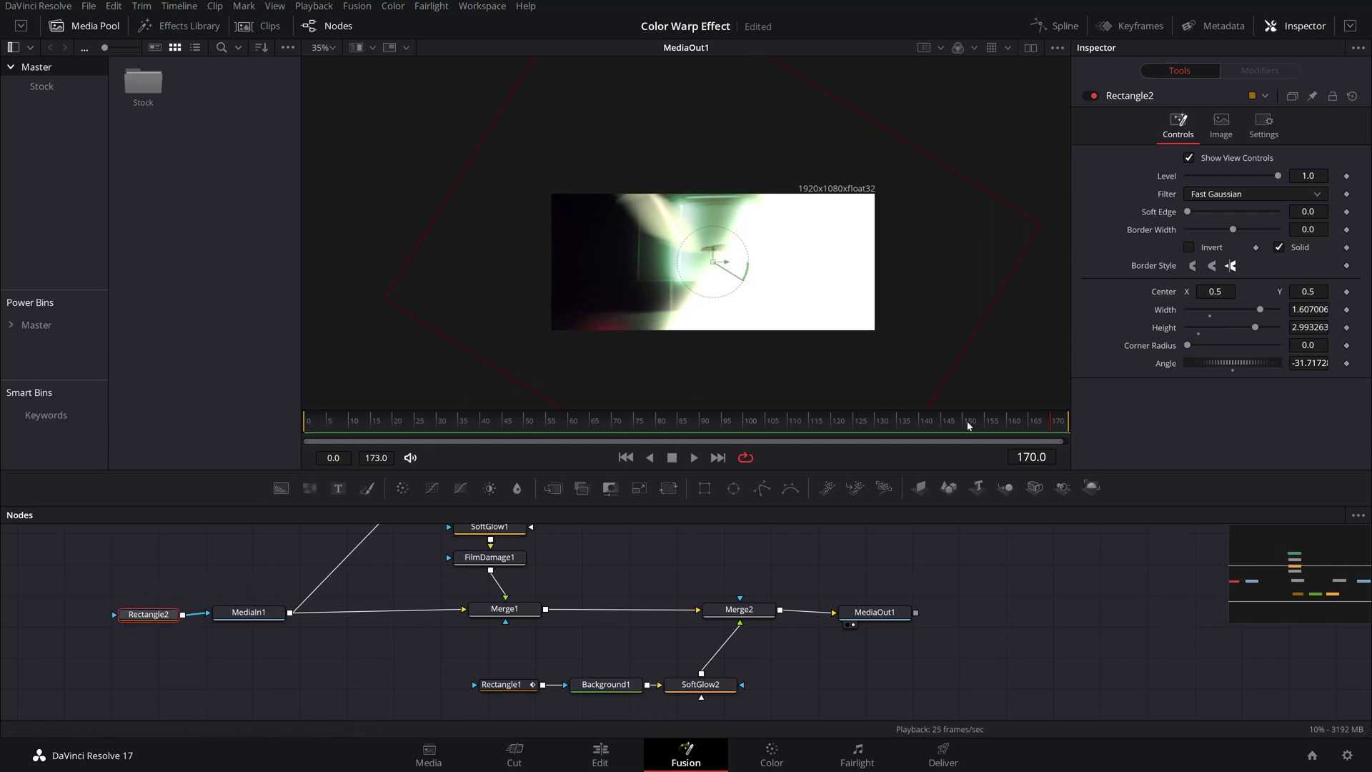
Keyframe Rectangle2's Center at frame 163 and move it to about X 0.776, Y -0.045 at frame 166
mouse_move(1026, 421)
mouse_down()
mouse_move(994, 423)
mouse_move(1047, 425)
mouse_move(1023, 425)
mouse_up()
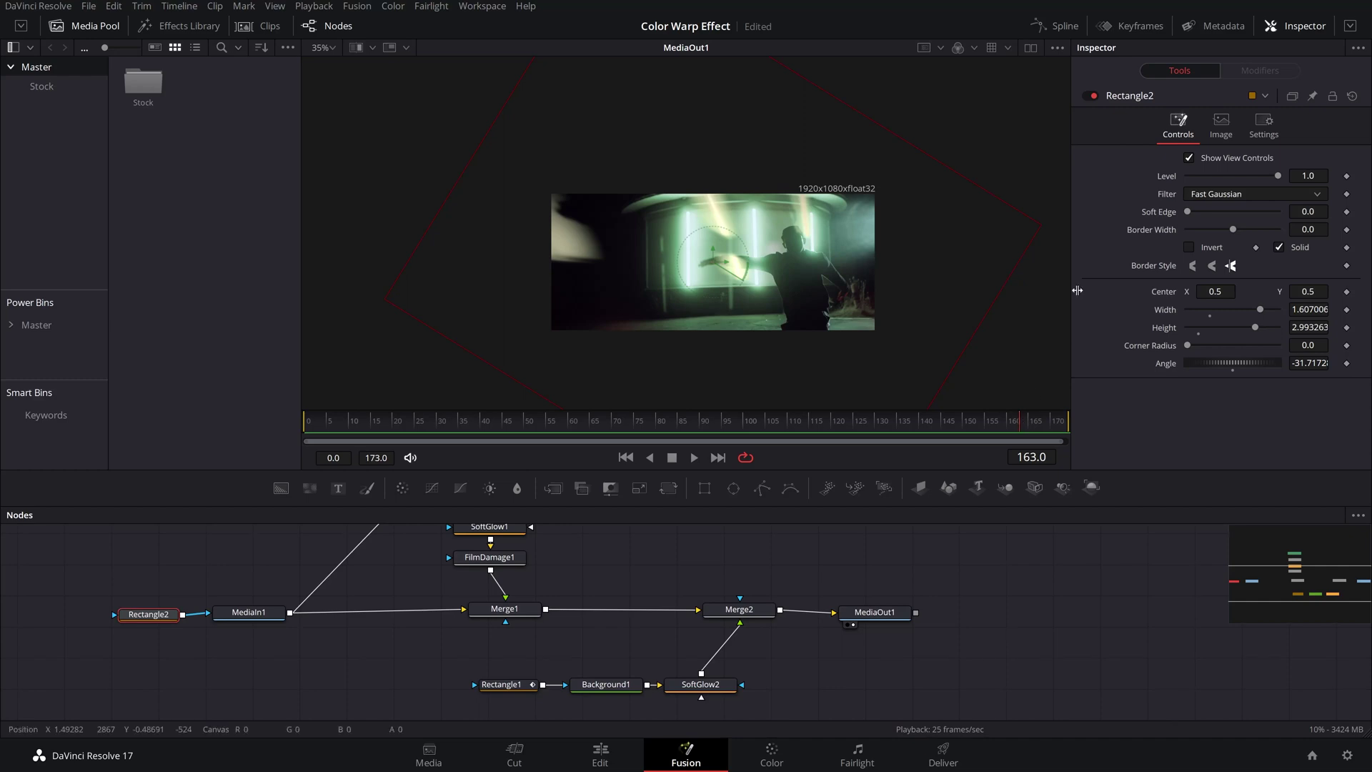
click(1347, 292)
drag(1026, 425, 1032, 426)
drag(716, 266, 803, 331)
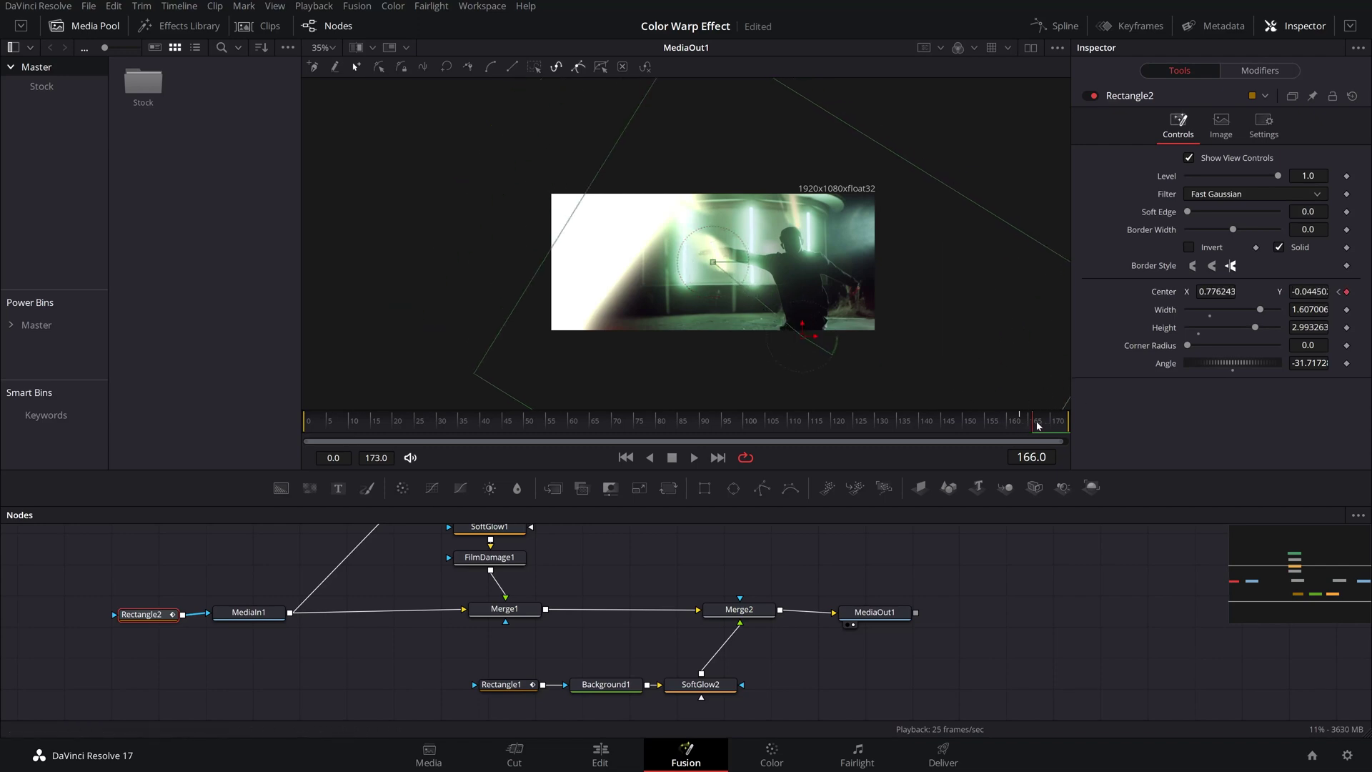
Move Rectangle2 to about X 1.176, Y -0.552 at frame 169 and farther to the lower right at frame 173, then preview the wipe
drag(1037, 426, 1047, 426)
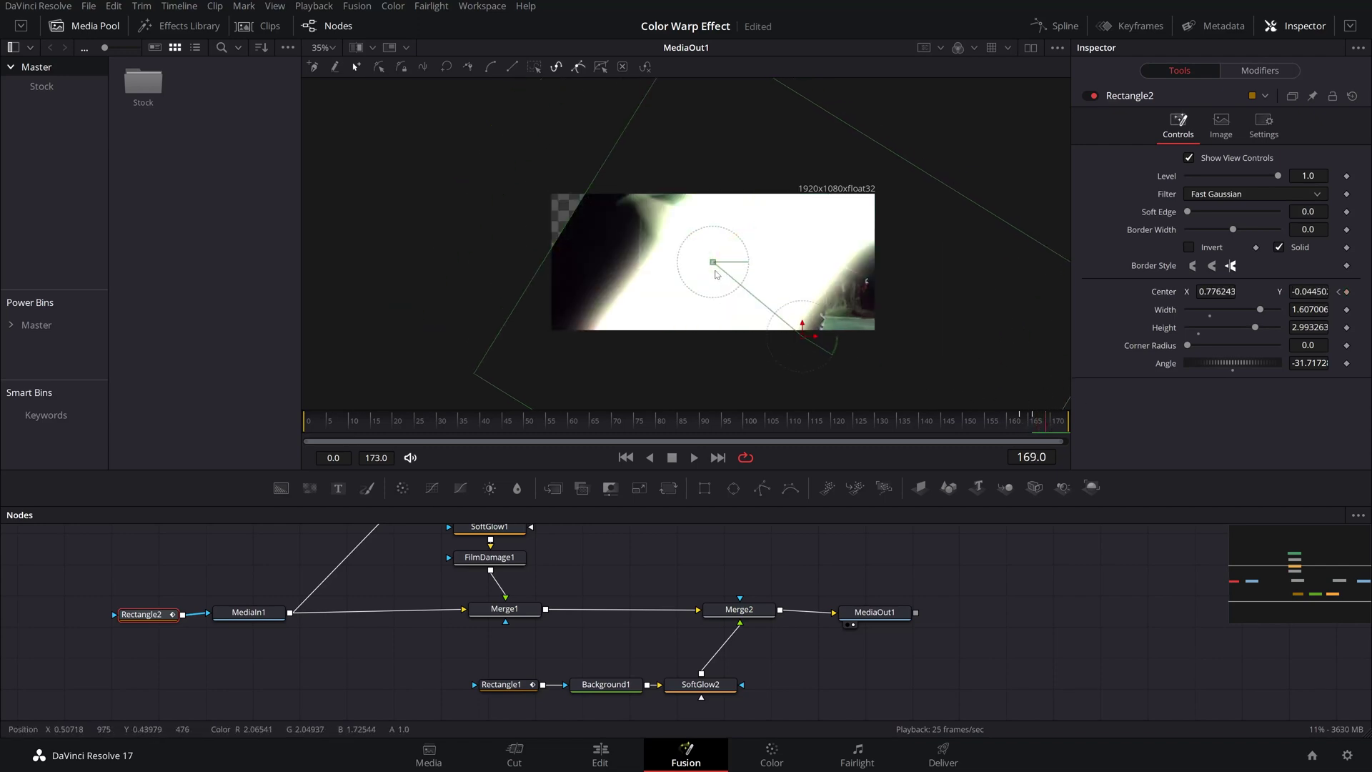
drag(803, 333, 934, 400)
drag(1049, 426, 1076, 428)
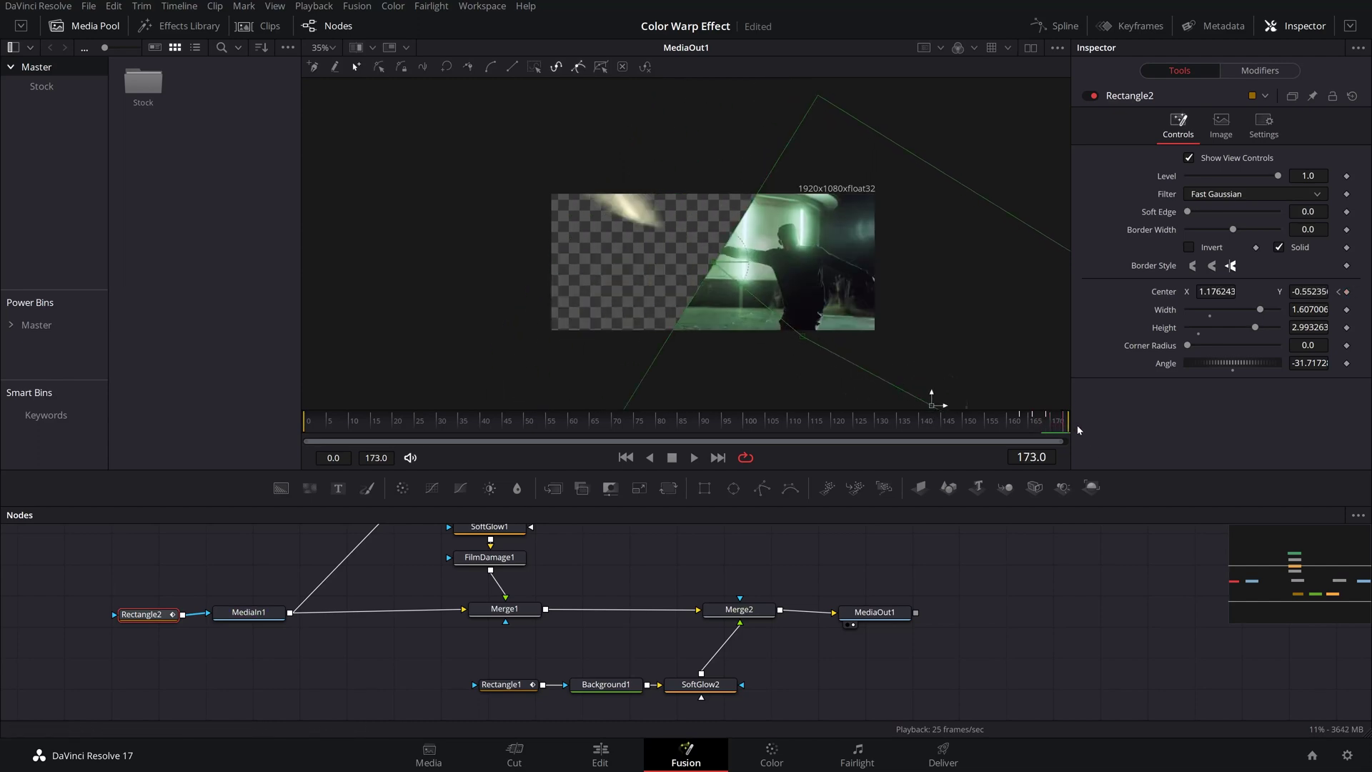
drag(932, 404, 1107, 501)
drag(1057, 427, 921, 426)
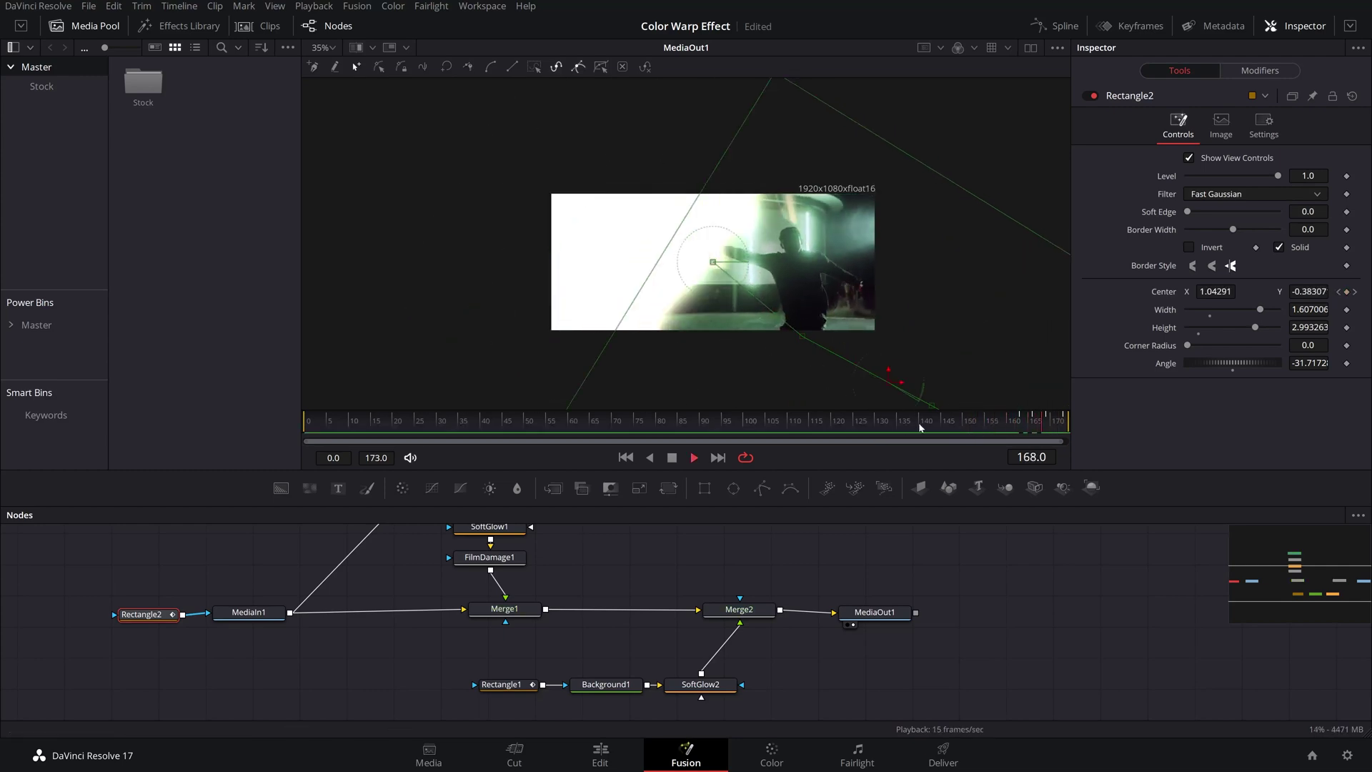
On the Edit page, move the breakdancer clip to track V2, slide the motorbike clip beneath its end, and preview the transition
key(space)
click(1043, 427)
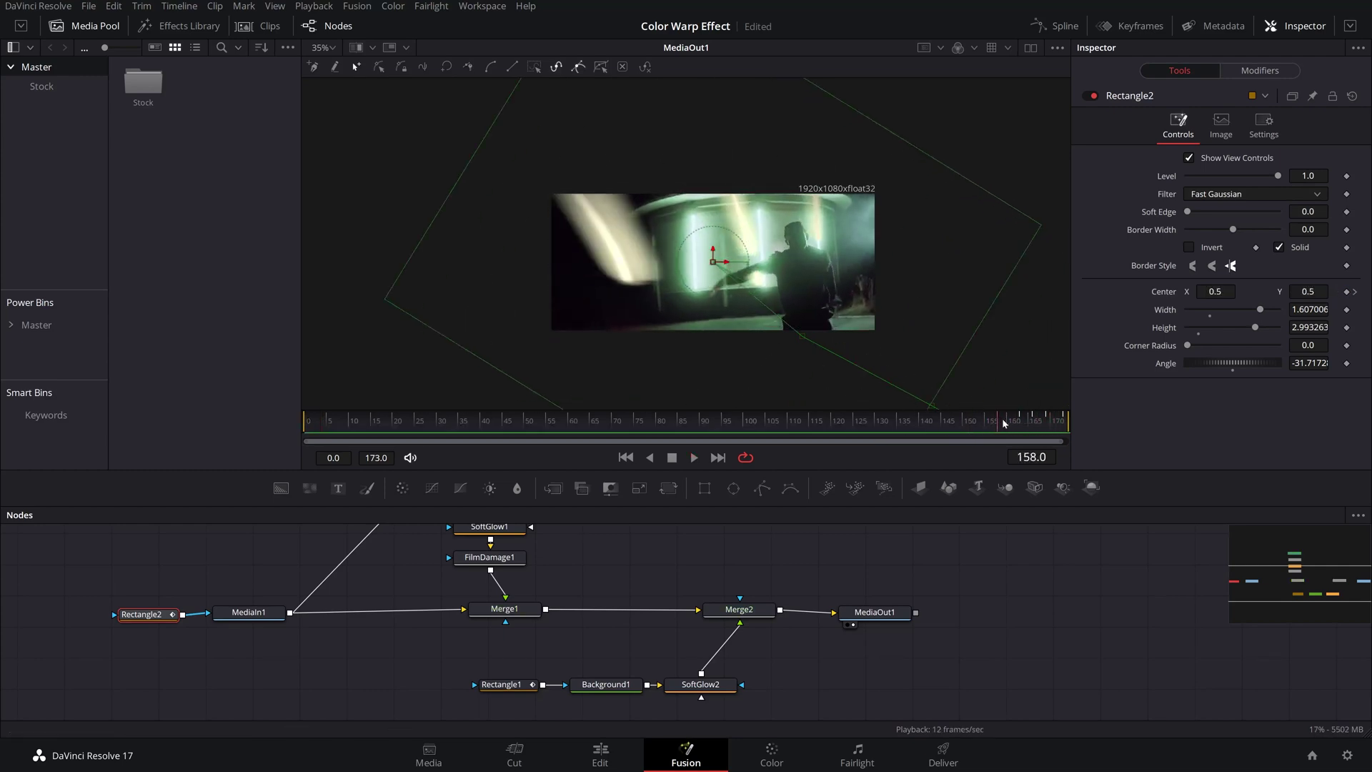
click(602, 756)
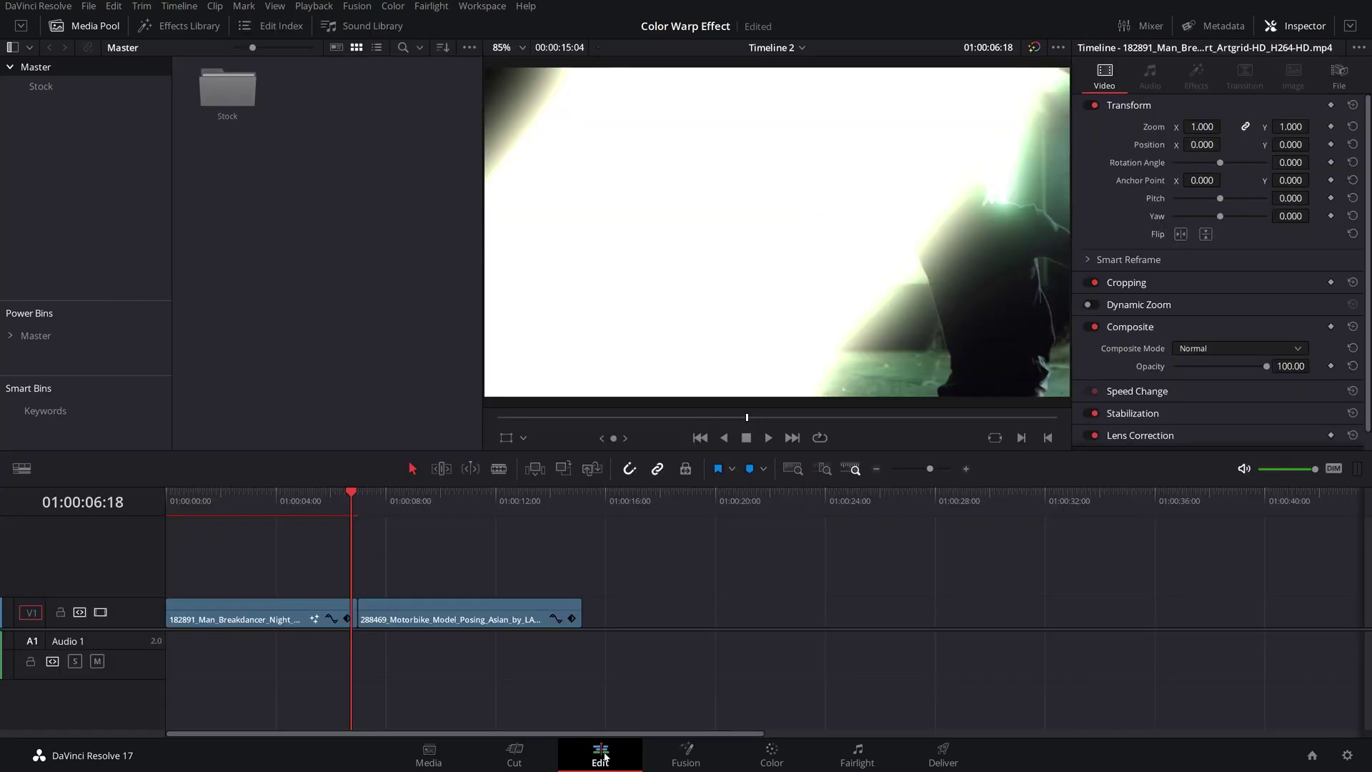
drag(296, 613, 296, 575)
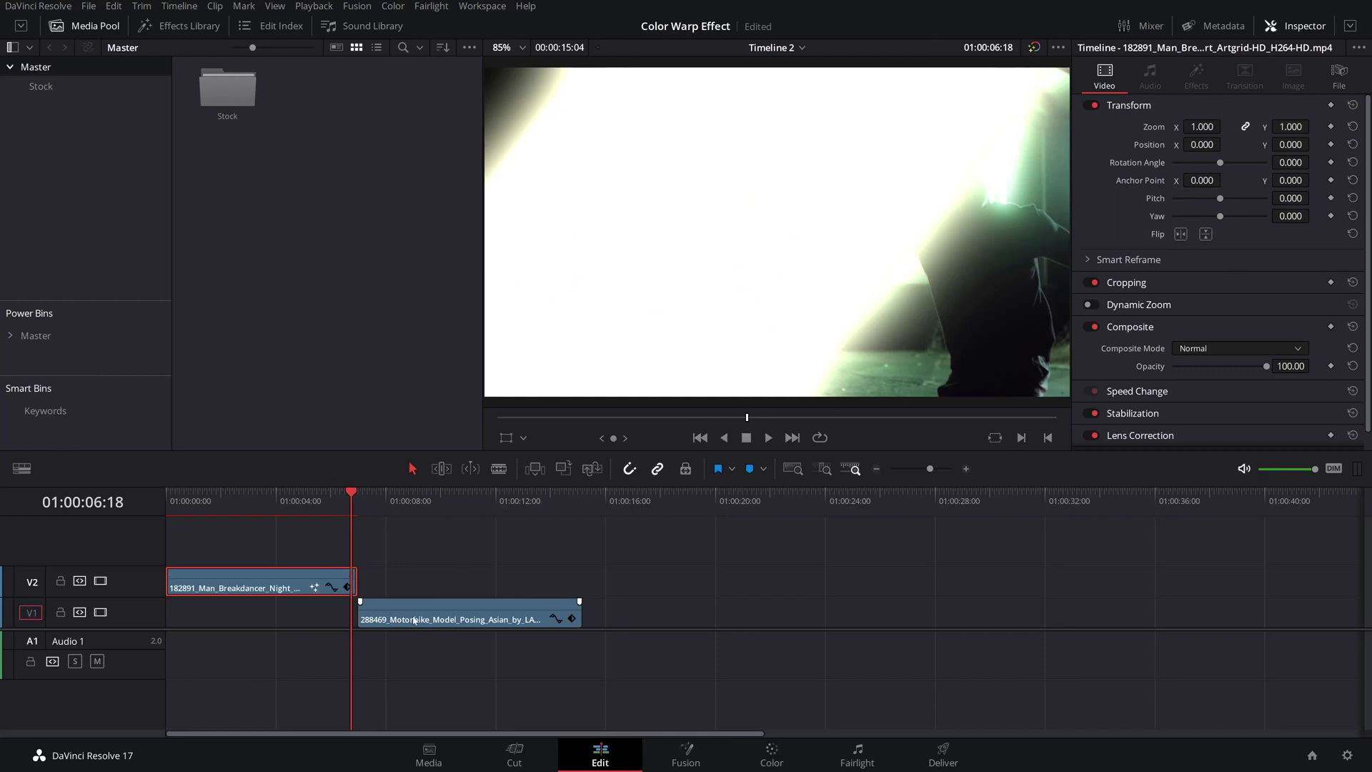
drag(412, 620, 369, 621)
key(Home)
key(space)
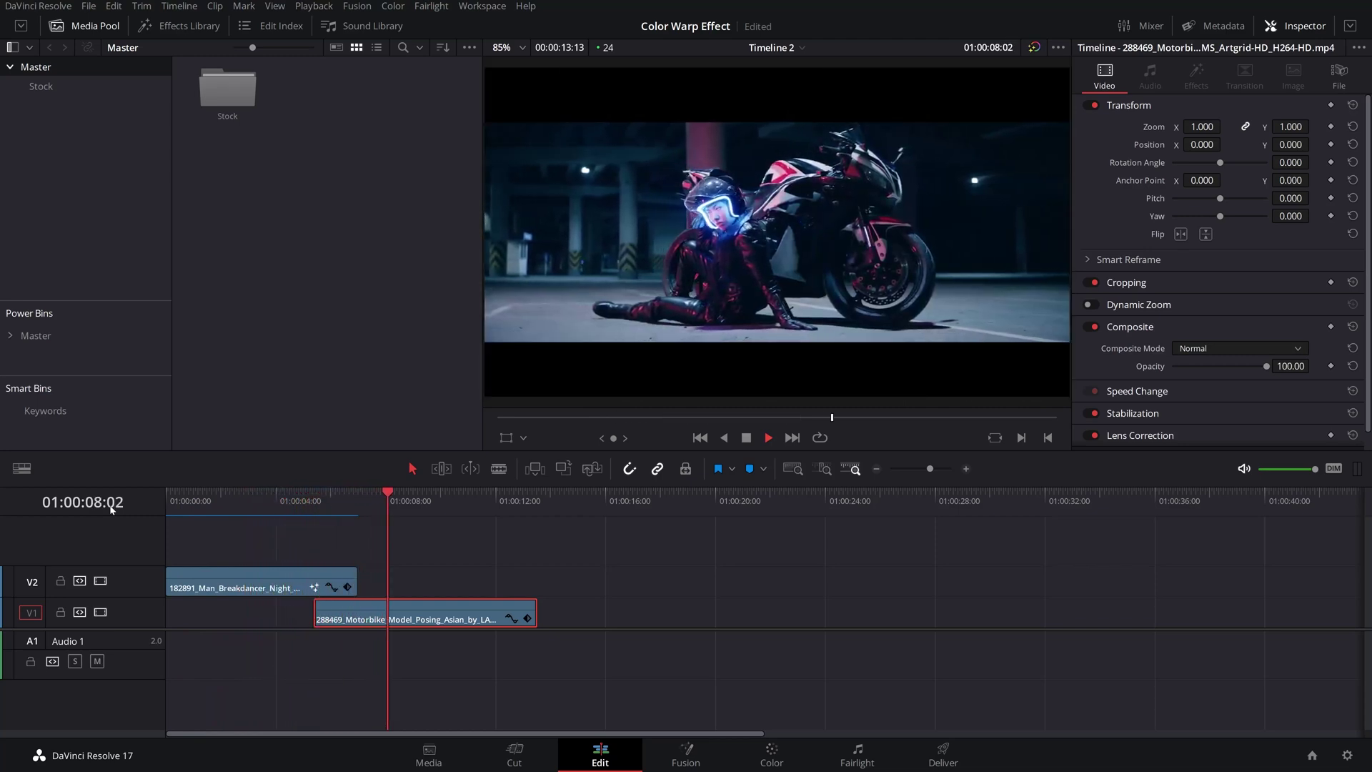
key(space)
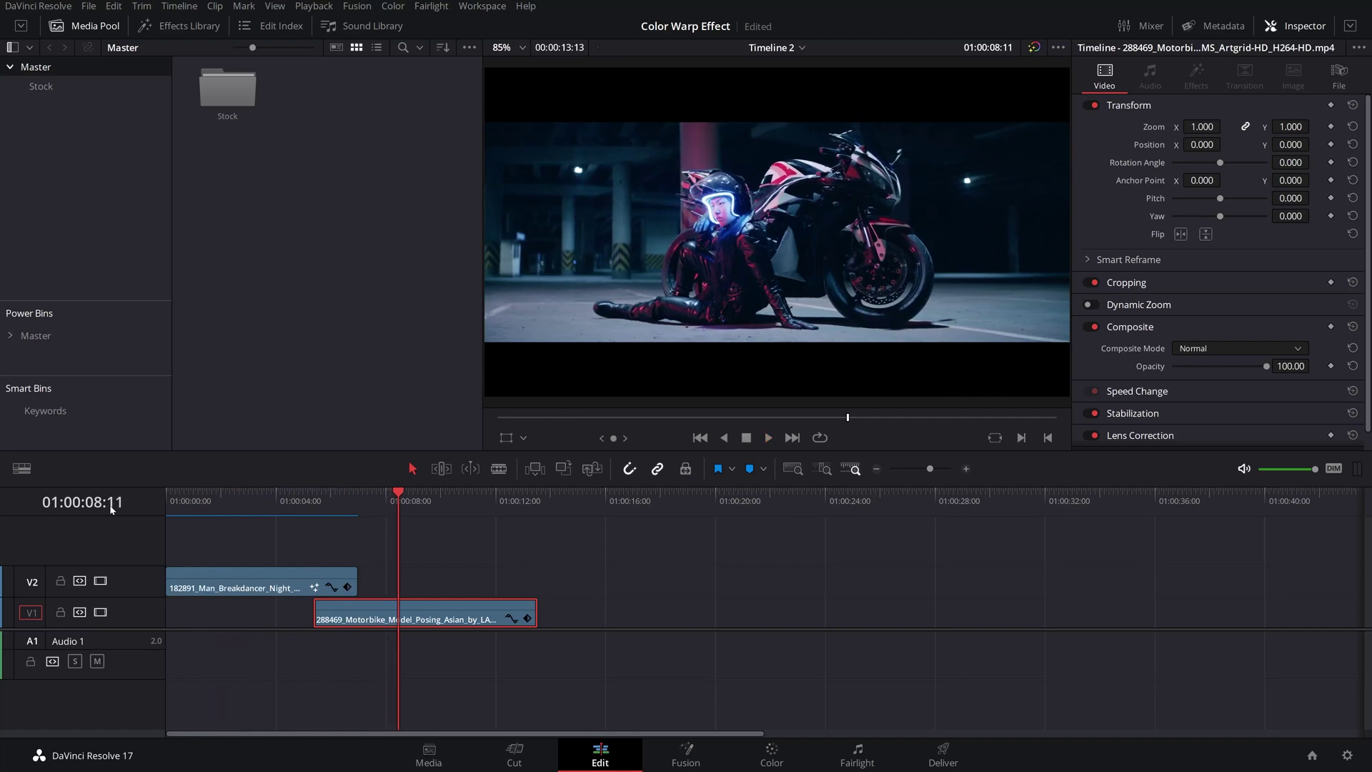
Open the motorbike clip in Fusion and rearrange MediaIn1 and MediaOut1 to leave space between them for new nodes
drag(307, 504, 396, 536)
drag(438, 619, 542, 630)
key(shift+5)
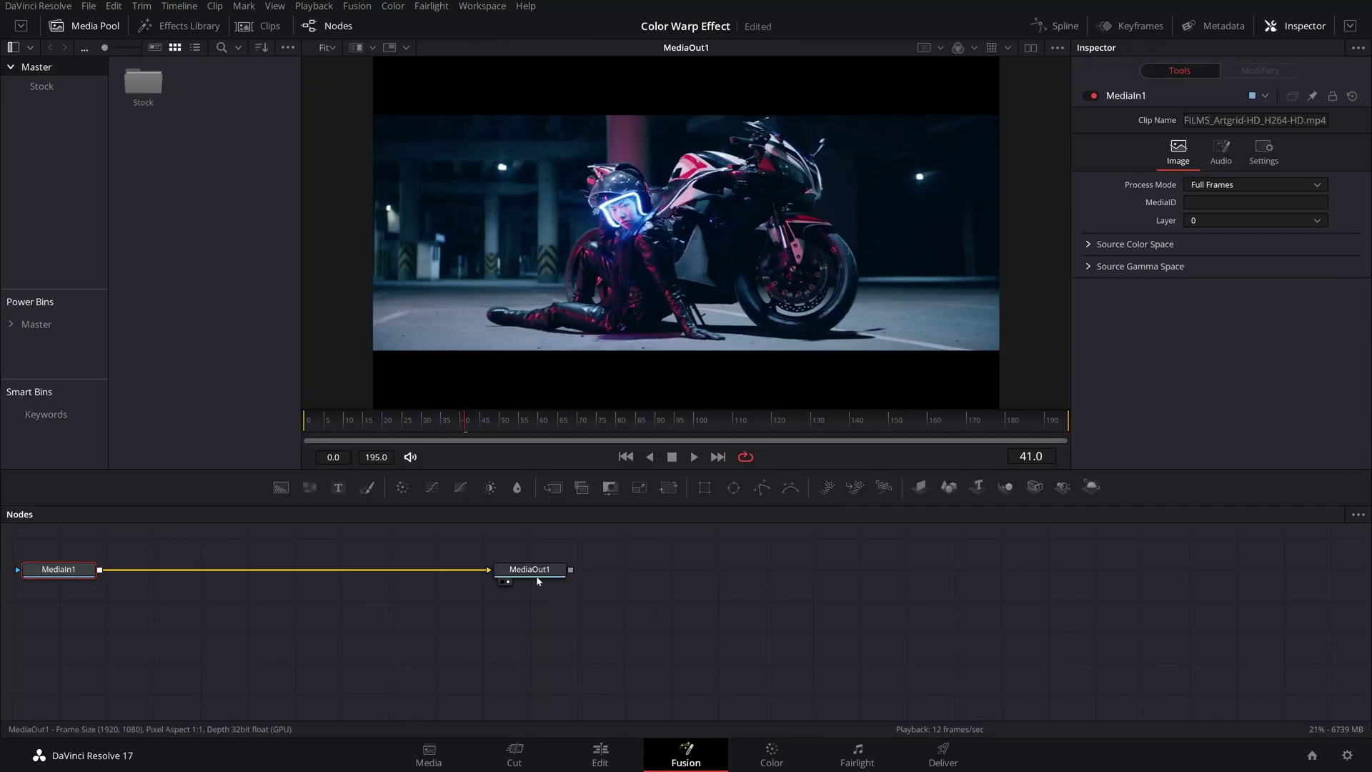
drag(520, 572, 741, 615)
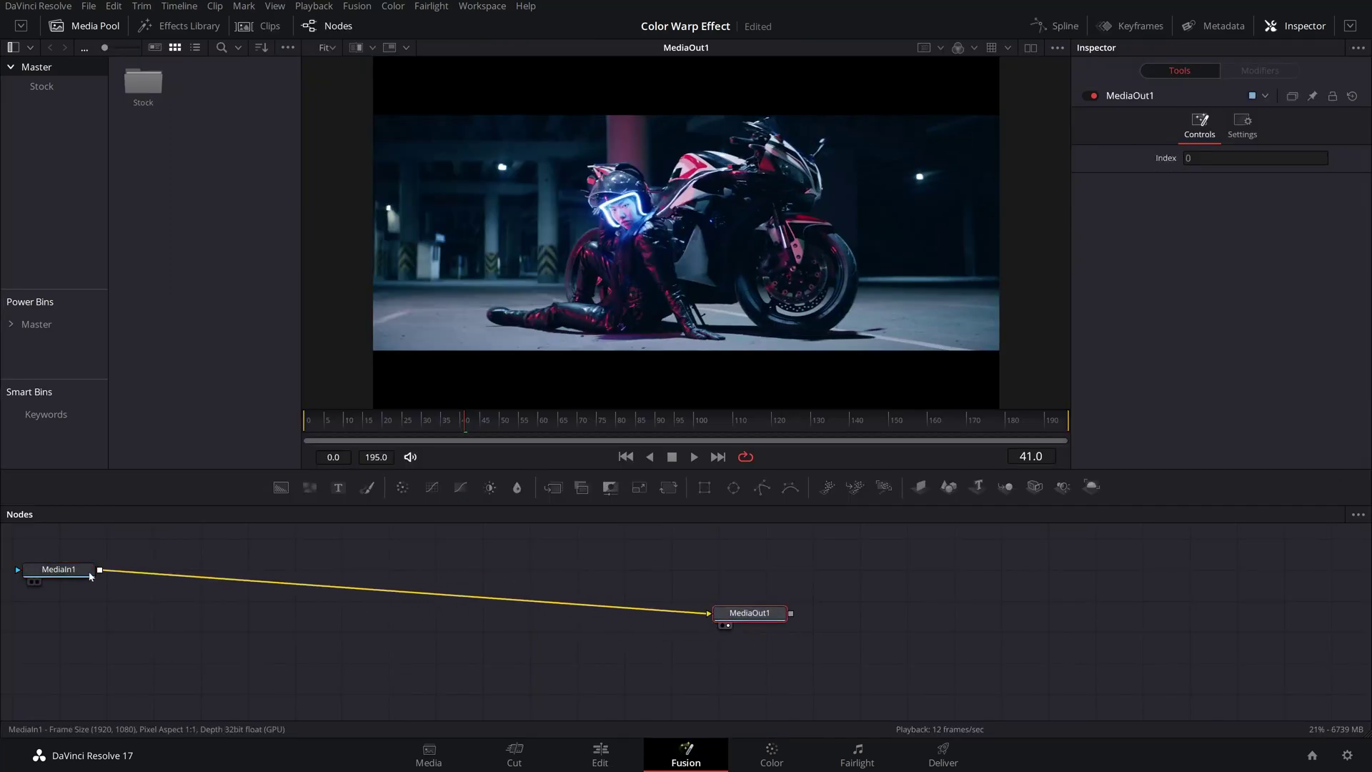
drag(92, 574, 285, 649)
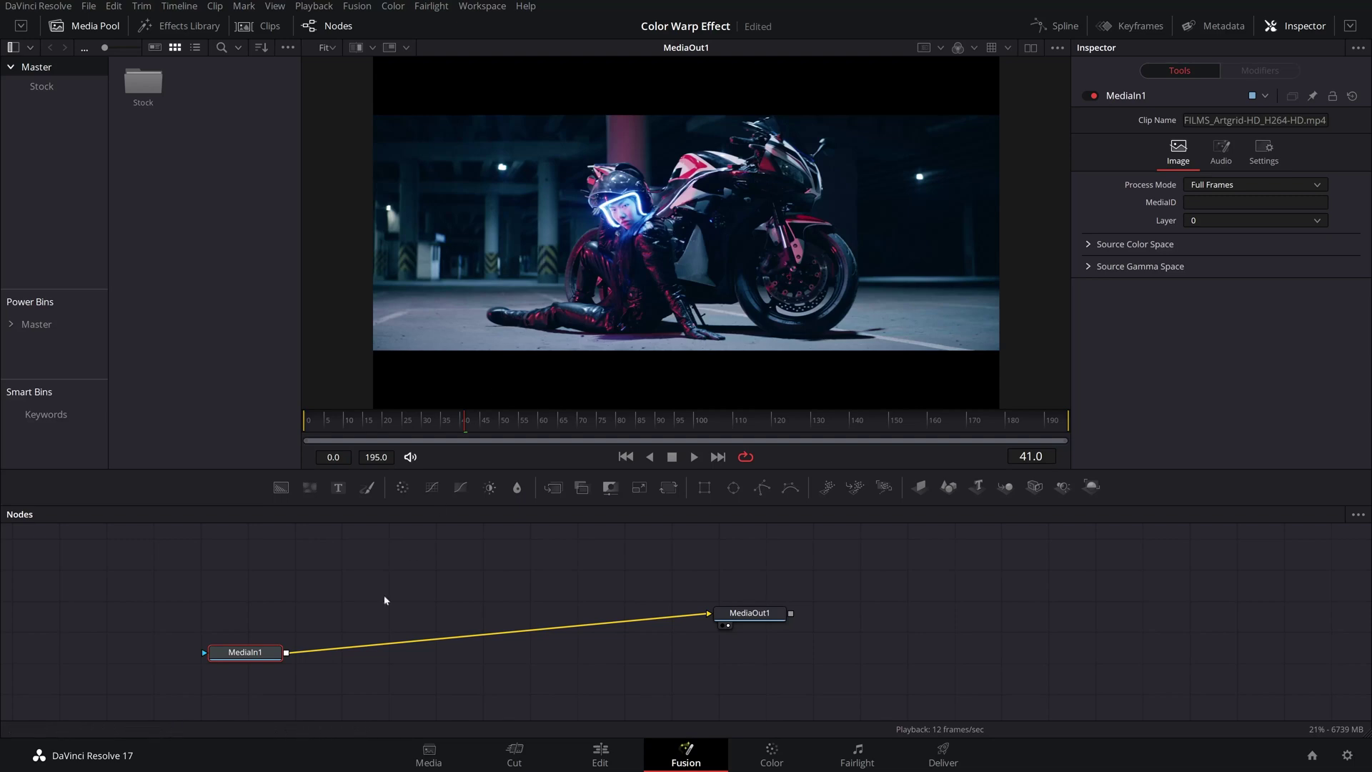
mouse_move(260, 653)
mouse_down()
mouse_move(254, 608)
mouse_move(271, 658)
mouse_up()
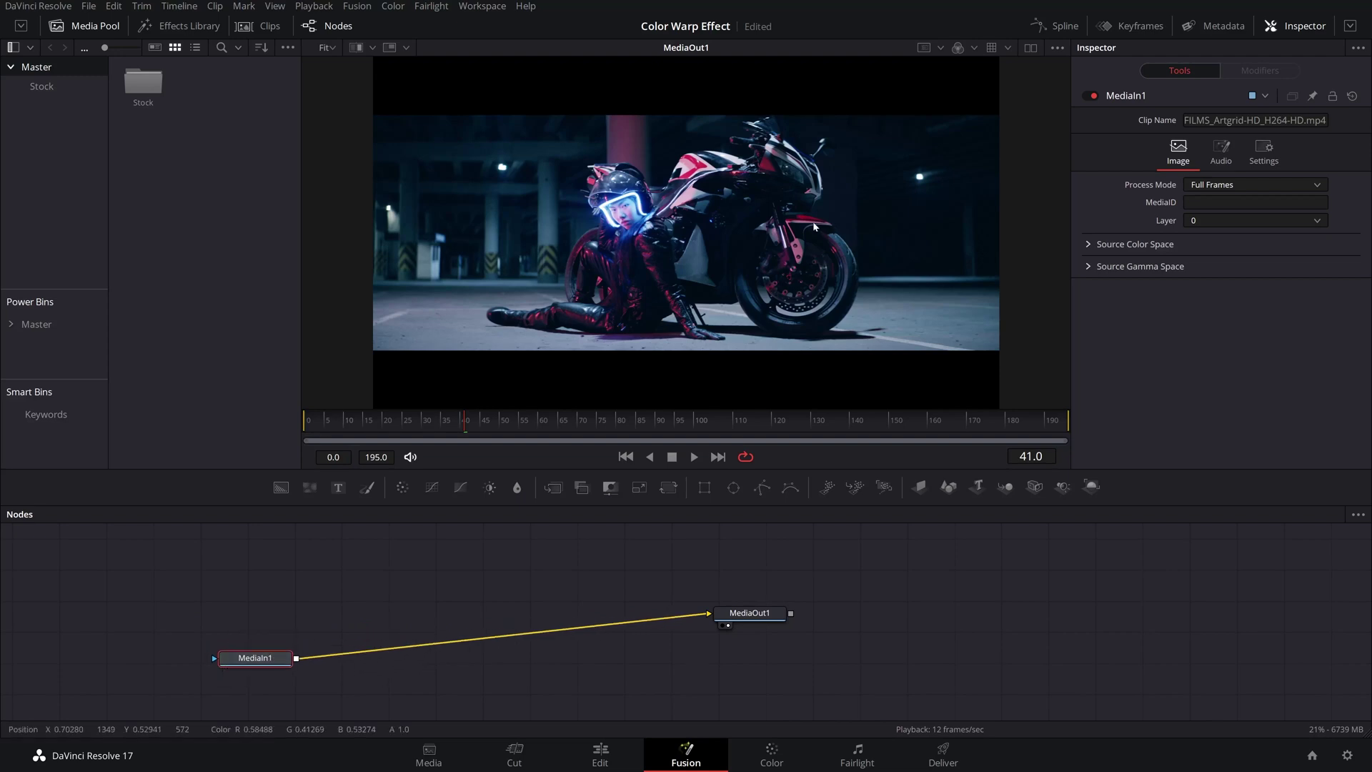
right_click(509, 567)
click(327, 616)
drag(265, 662, 249, 611)
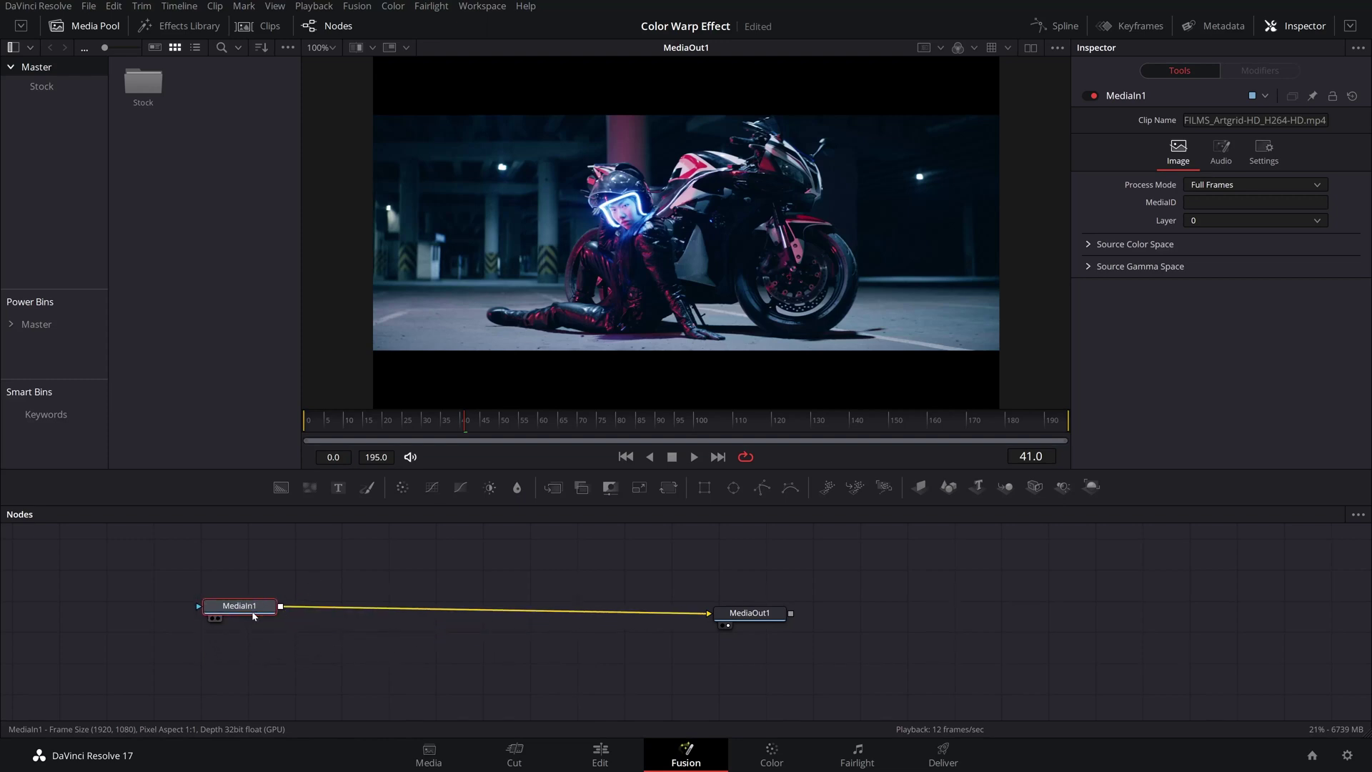
Duplicate MediaIn1 and merge the copy over the original, placing the copy above it in the node graph
drag(253, 612, 276, 546)
key(ctrl+v)
drag(273, 587, 273, 604)
click(279, 548)
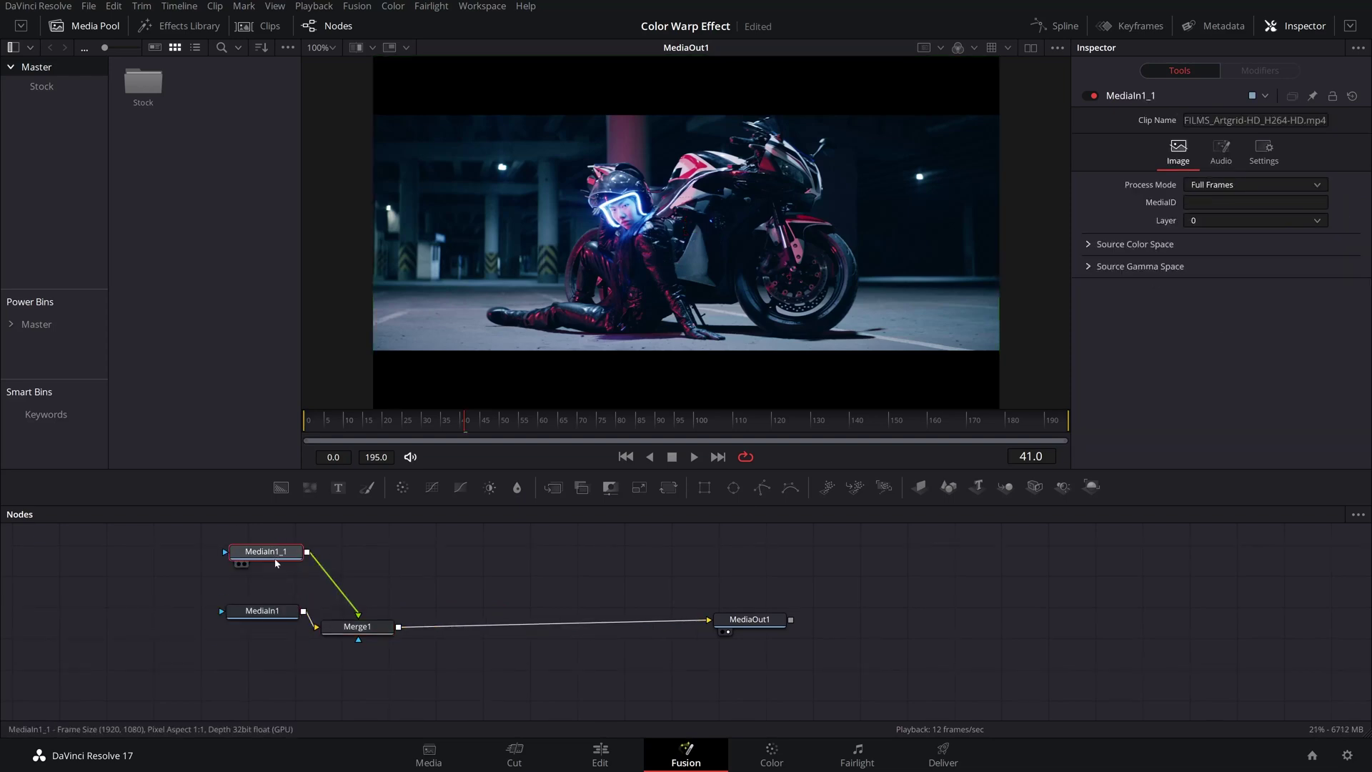
Rename the duplicated media node as PolygonMask and space out the two media nodes before the merge
key(F2)
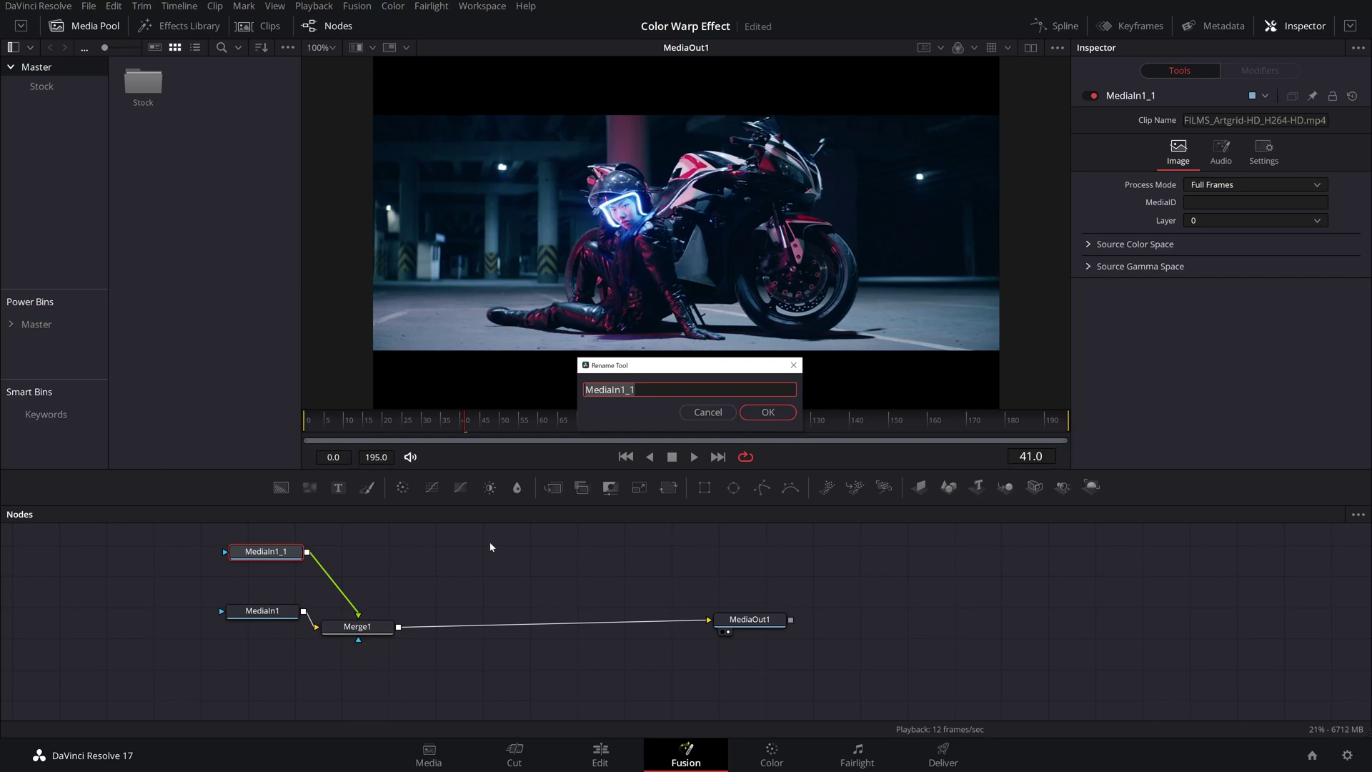
text(Mask)
key(Return)
drag(270, 618, 224, 636)
drag(279, 555, 309, 562)
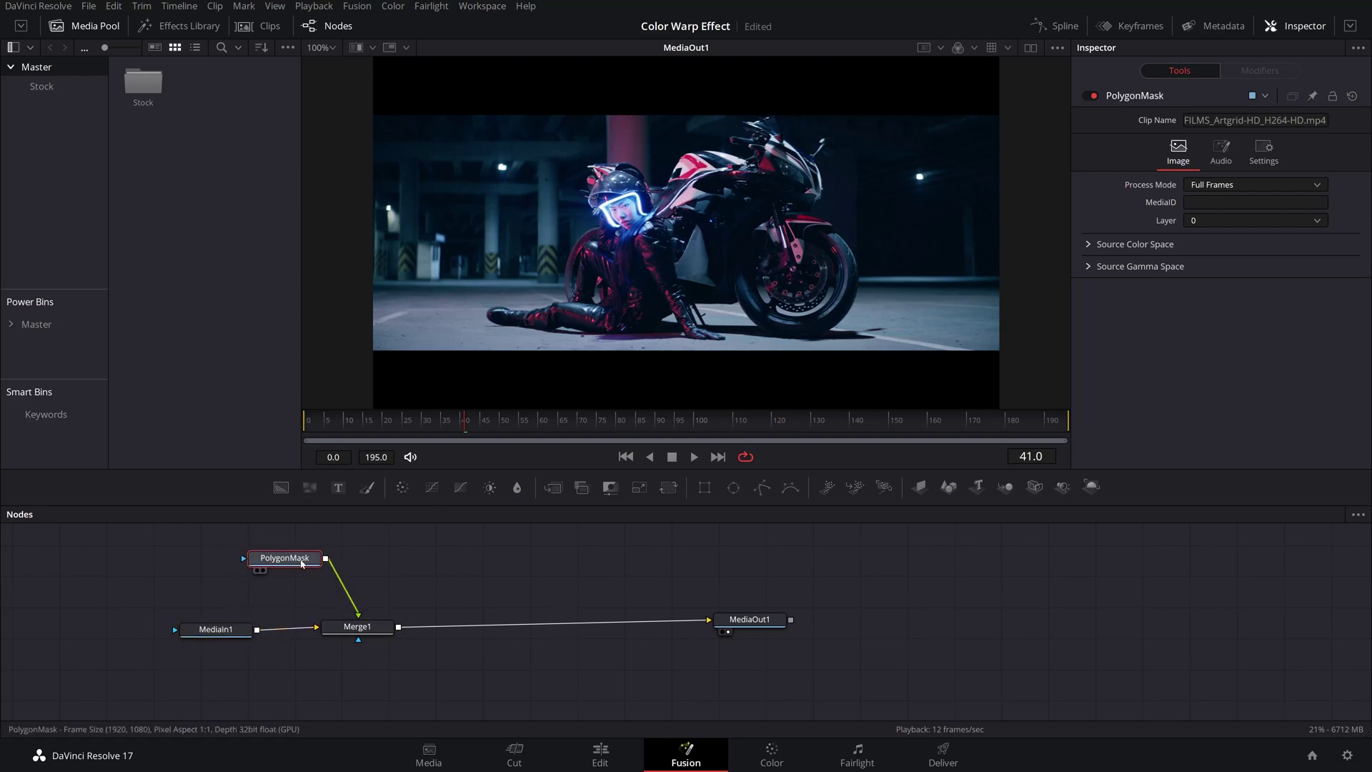
Mask the PolygonMask node with a polygon traced around the front part of the motorcycle at frame 41
click(763, 489)
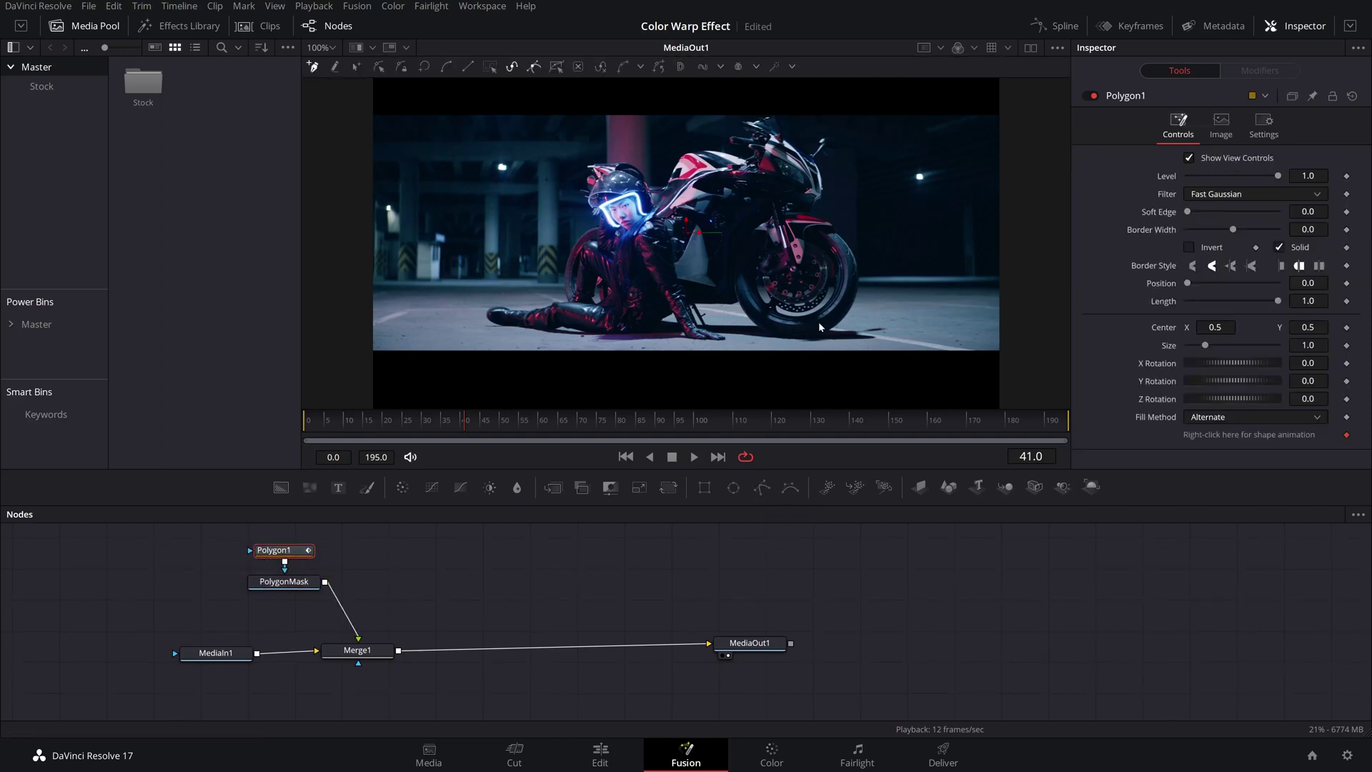
ctrl+scroll(806, 239, up, 2)
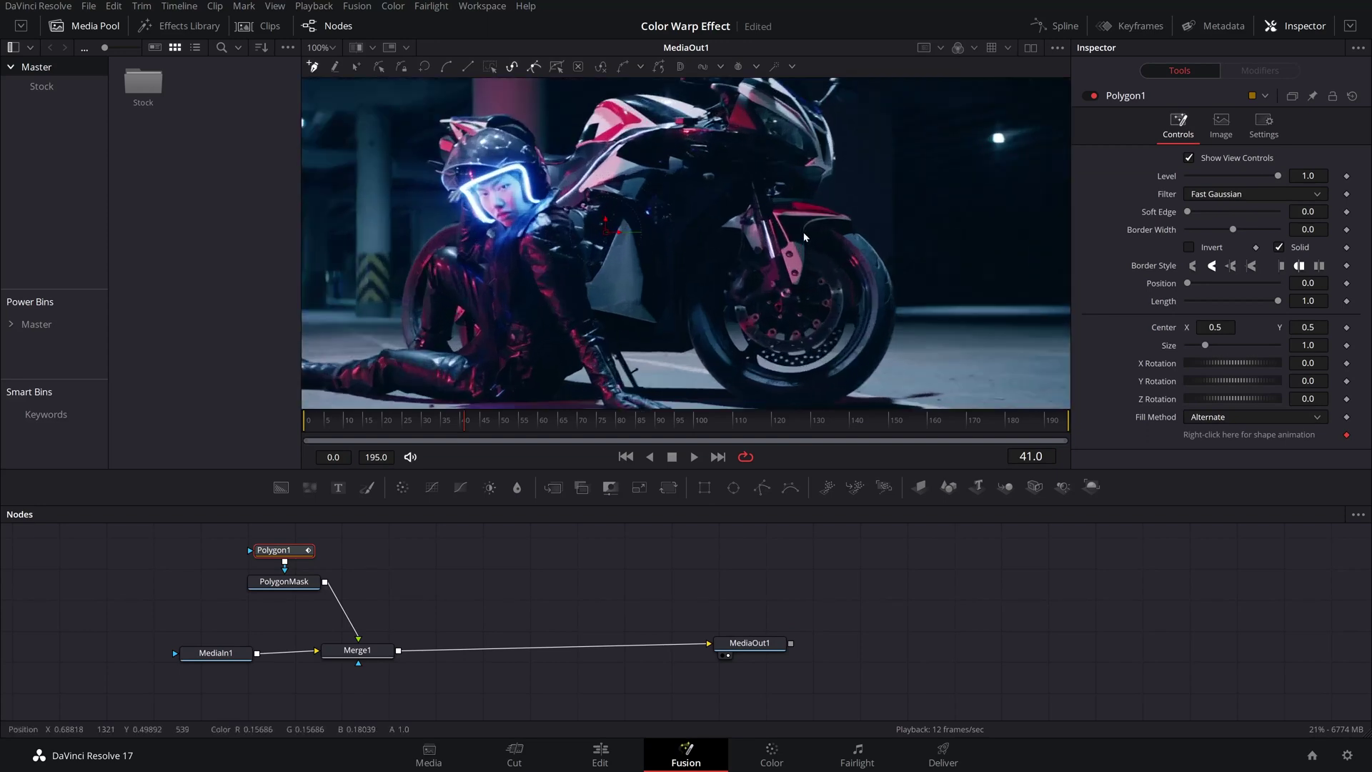
ctrl+scroll(693, 250, up, 3)
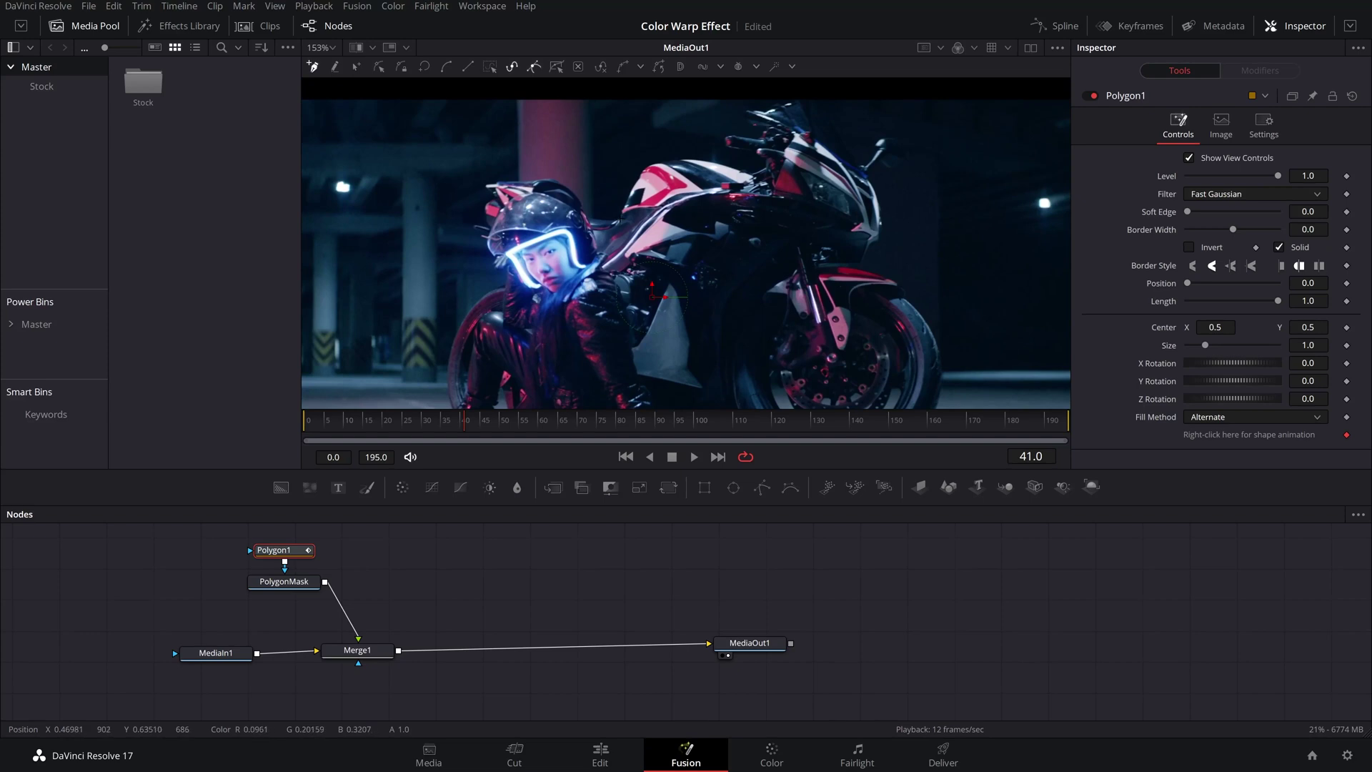
click(620, 216)
click(645, 169)
click(873, 152)
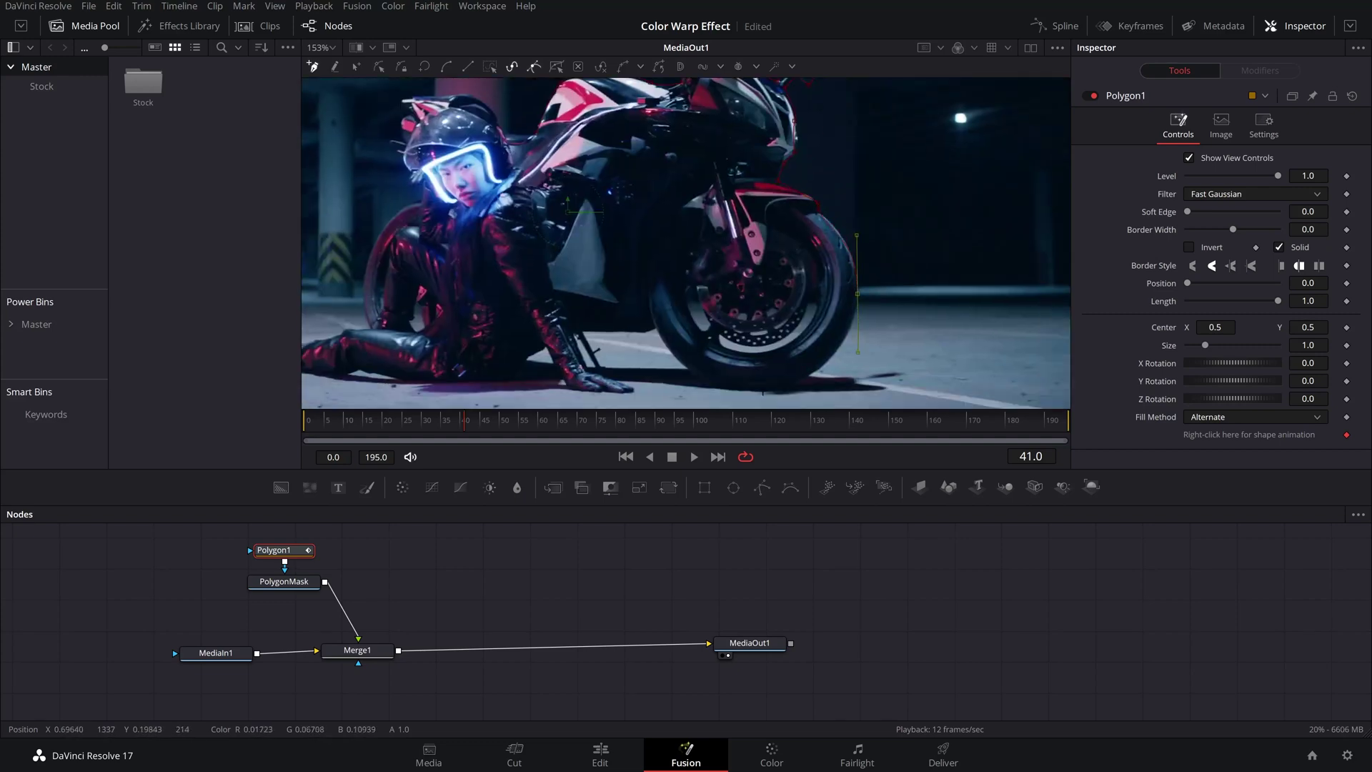
click(538, 135)
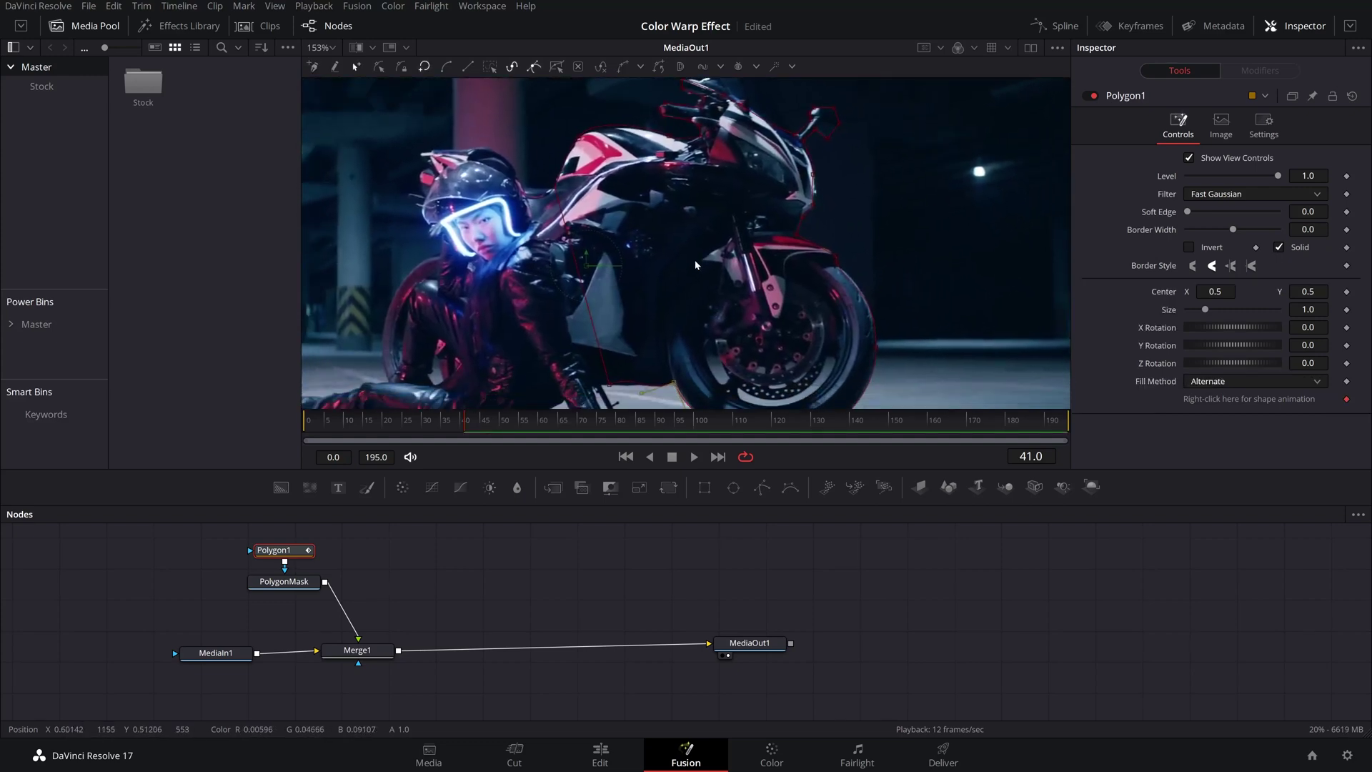
At frame 0, shift Polygon1's points to fit the motorcycle's front edge, front wheel and the ground beneath the wheel
drag(696, 265, 630, 246)
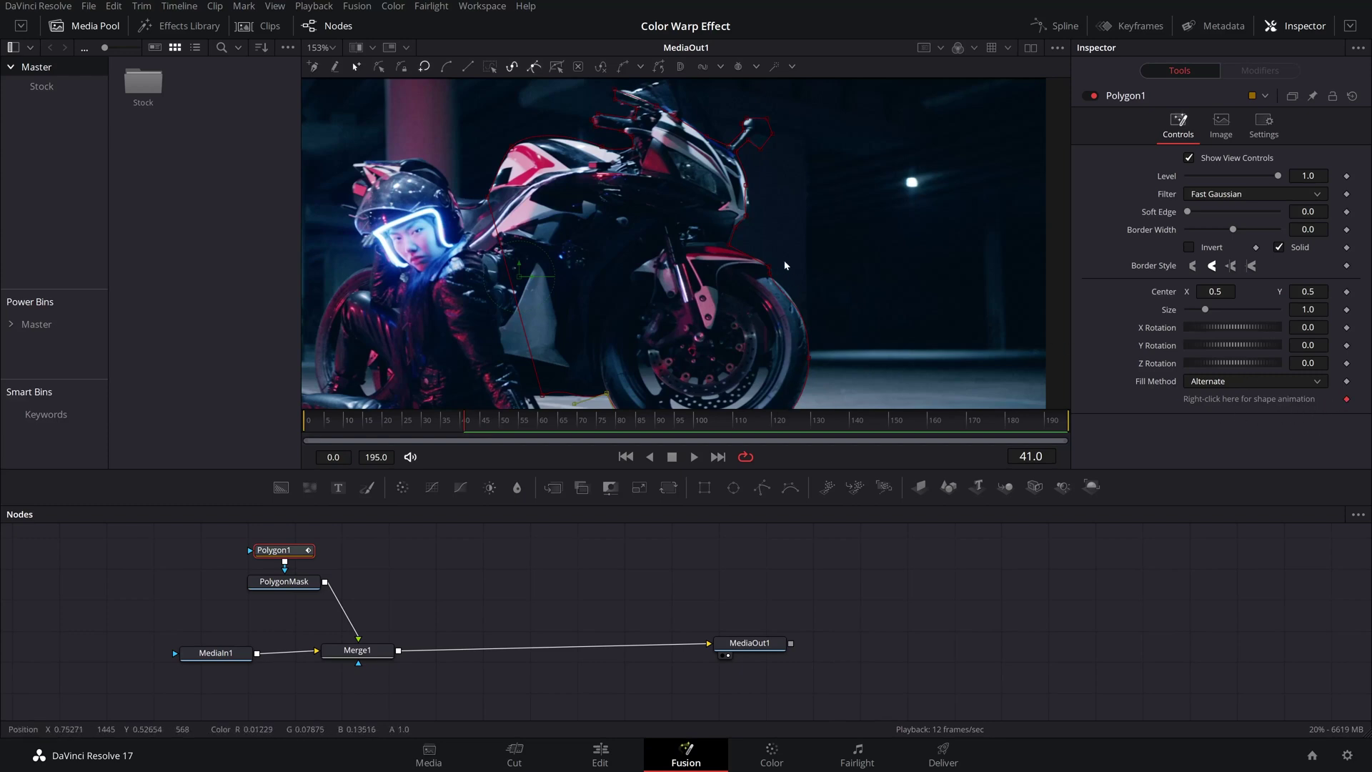
scroll(784, 264, down, 2)
scroll(686, 268, down, 4)
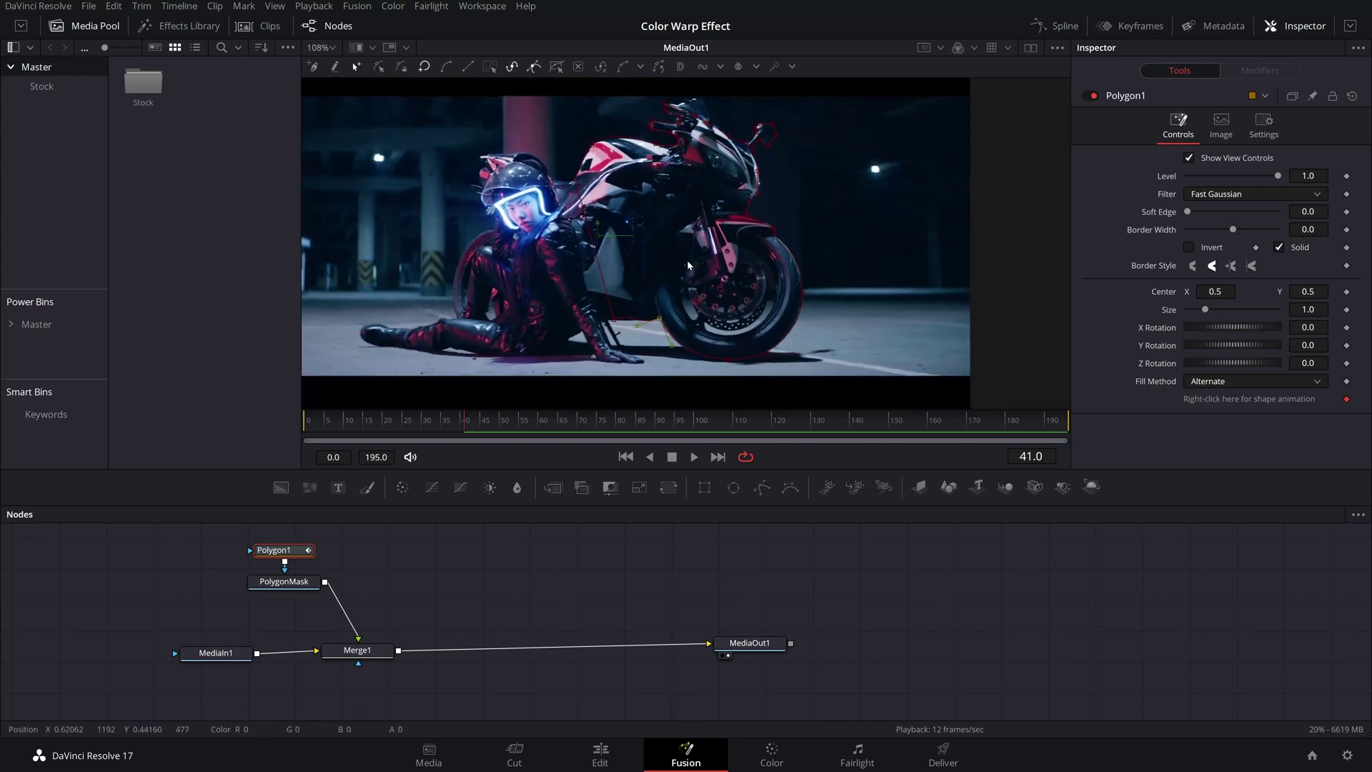
drag(465, 428, 328, 442)
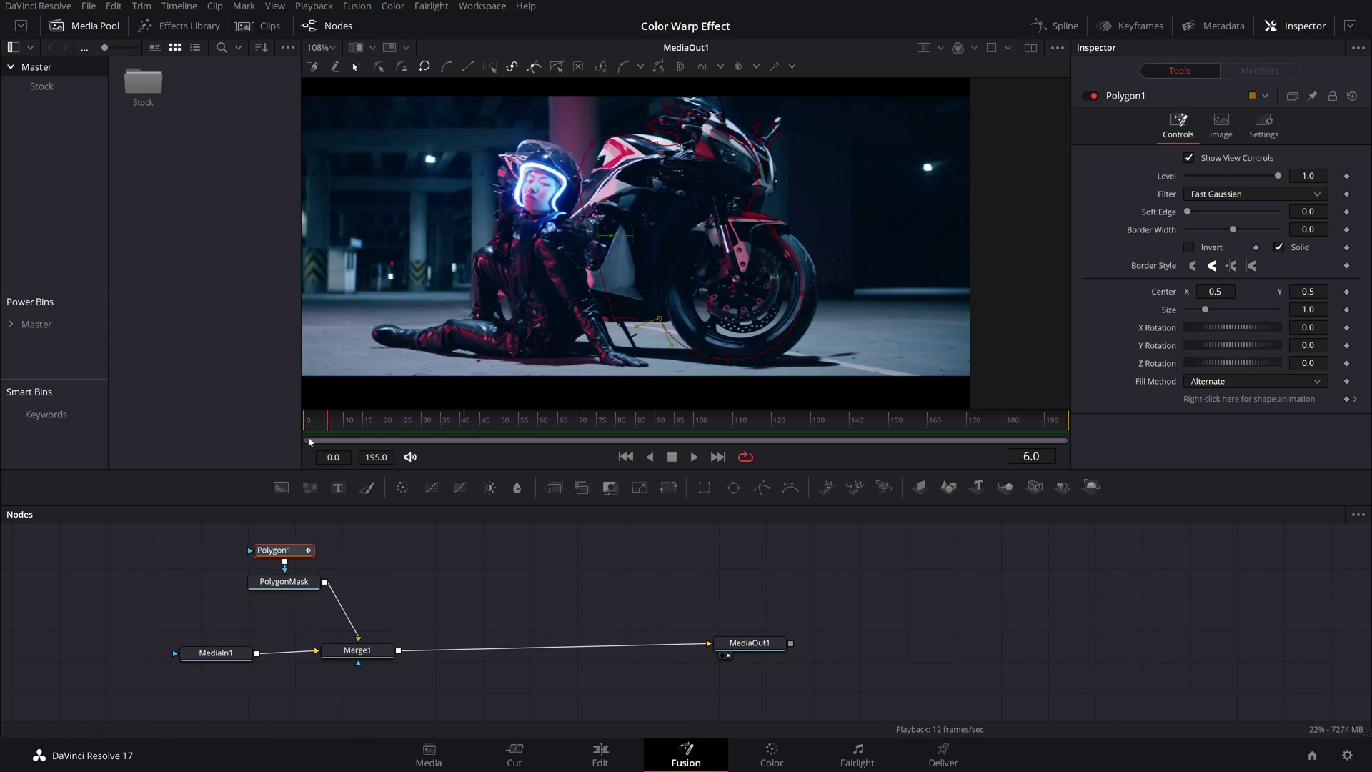
key(Home)
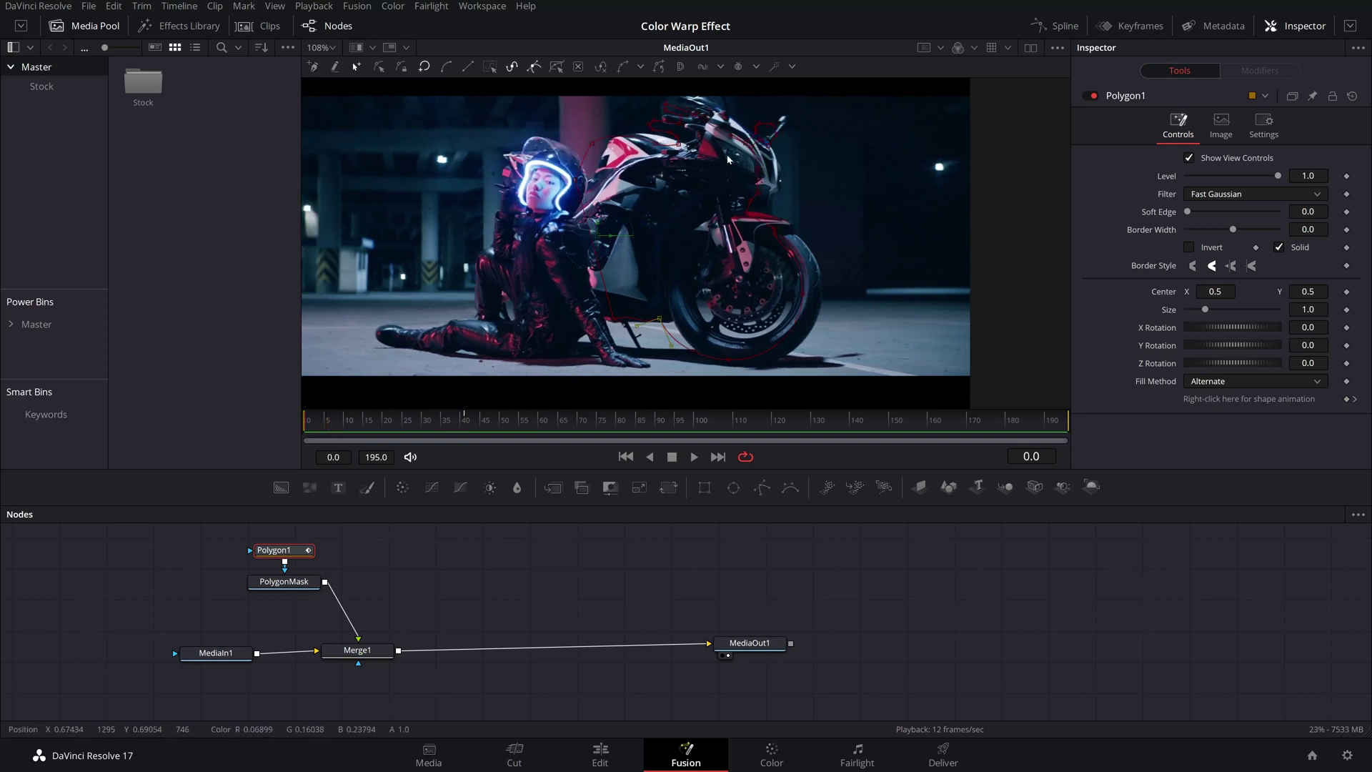
drag(726, 157, 820, 308)
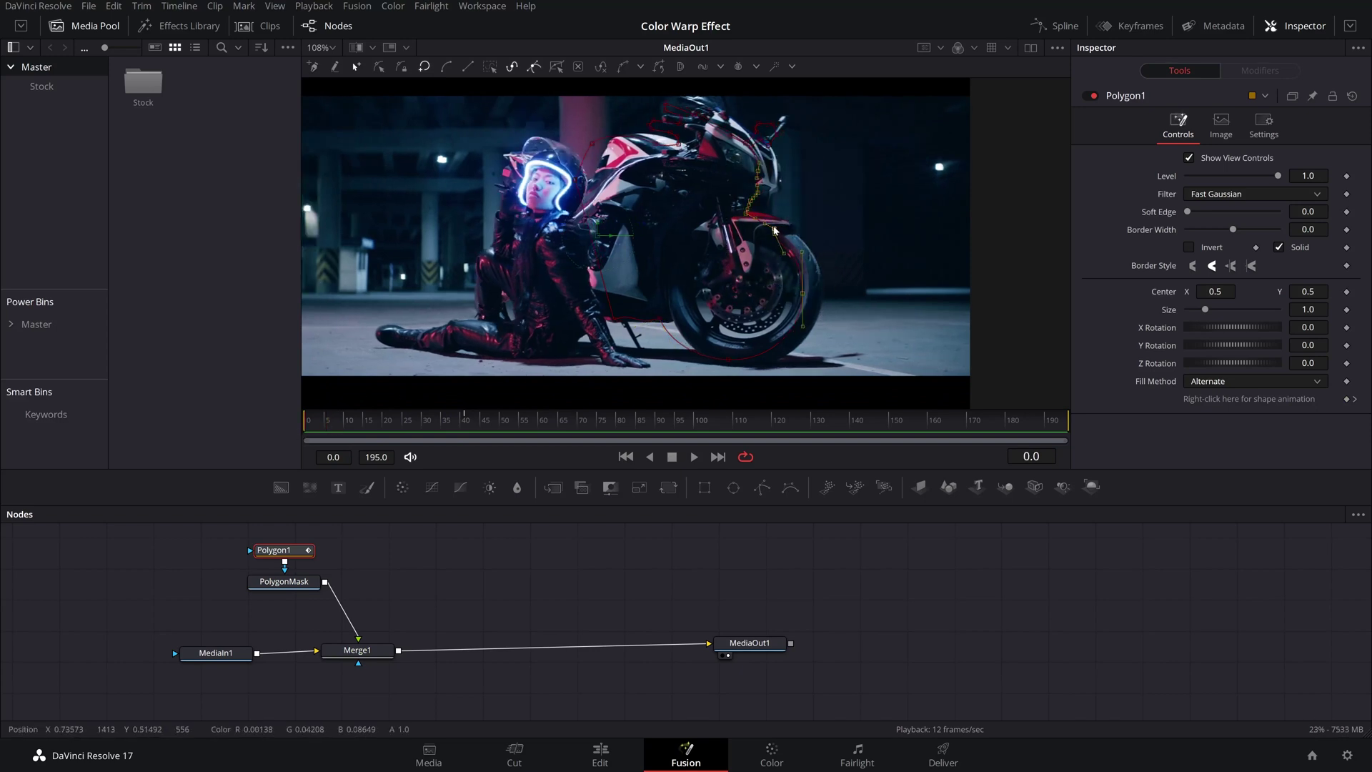
drag(775, 229, 794, 227)
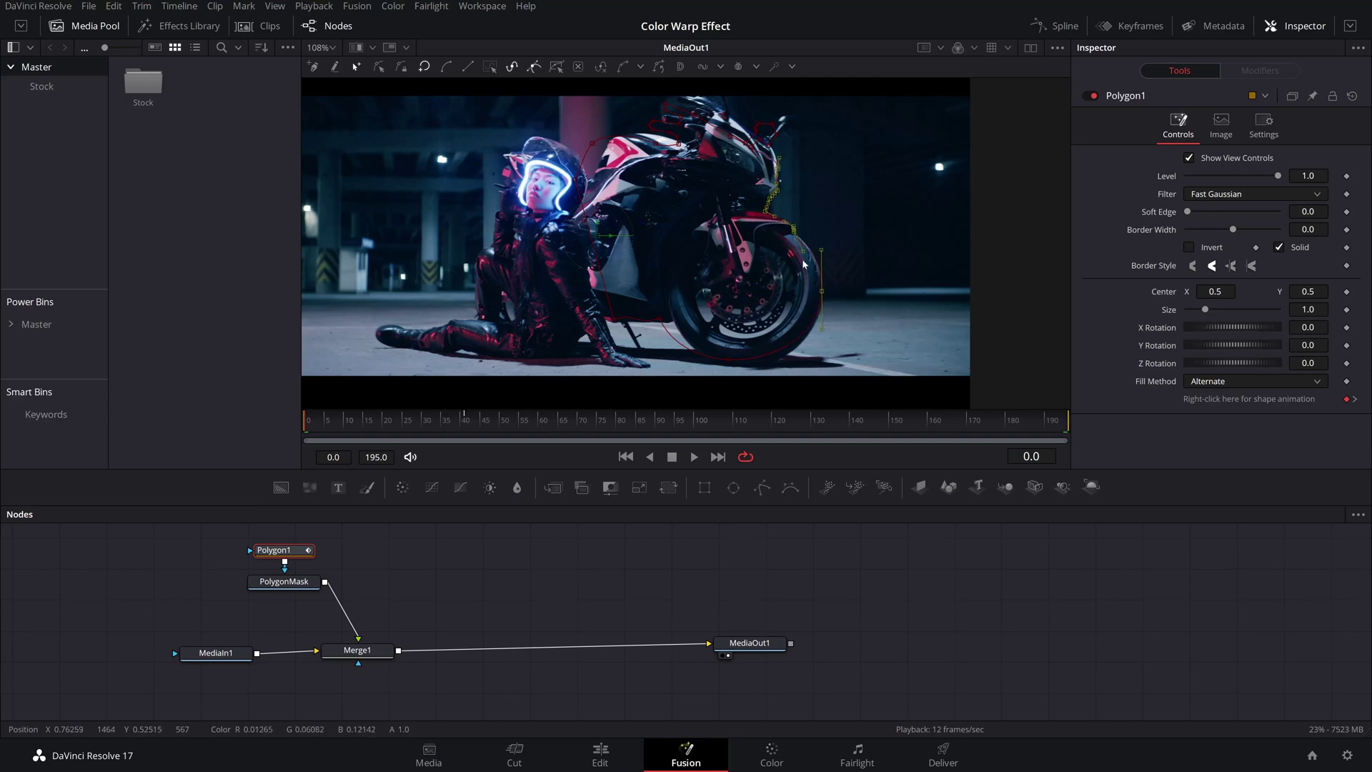
click(727, 360)
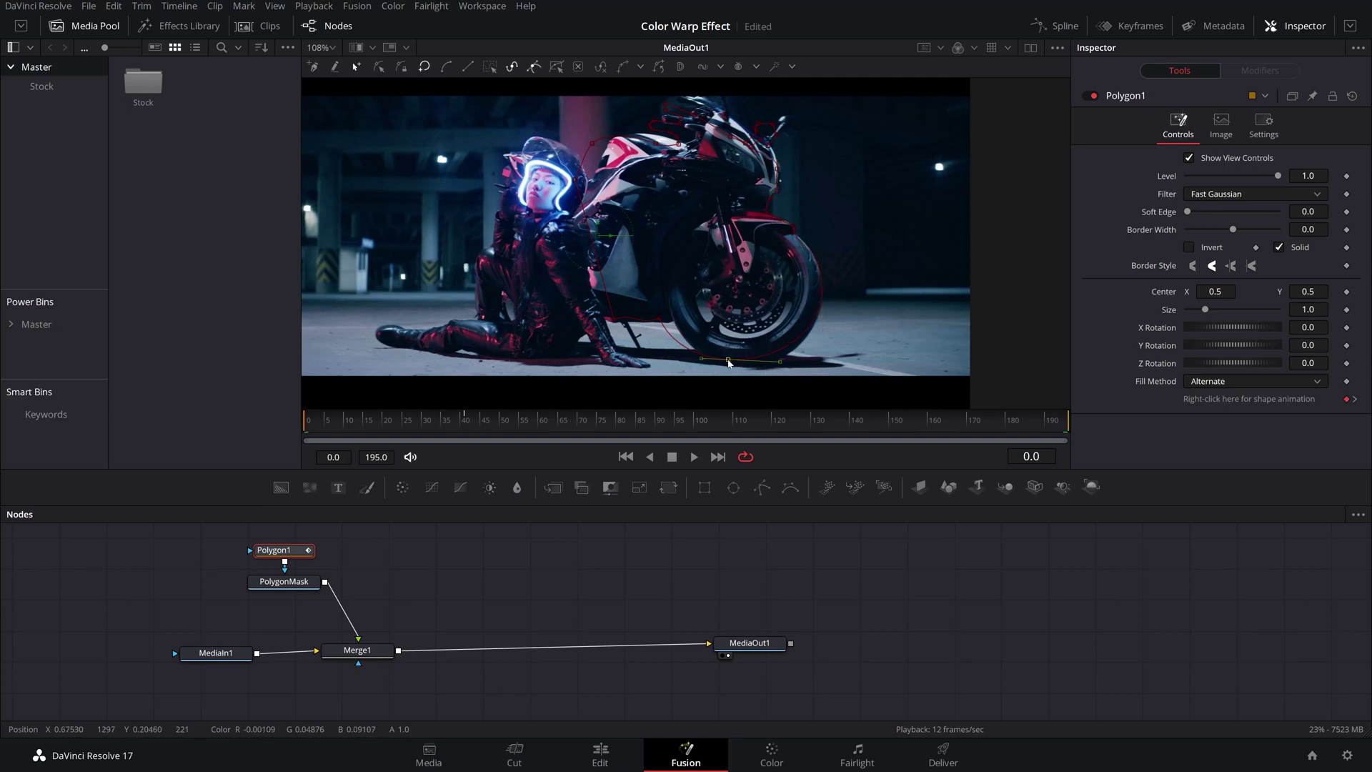
drag(728, 363, 751, 367)
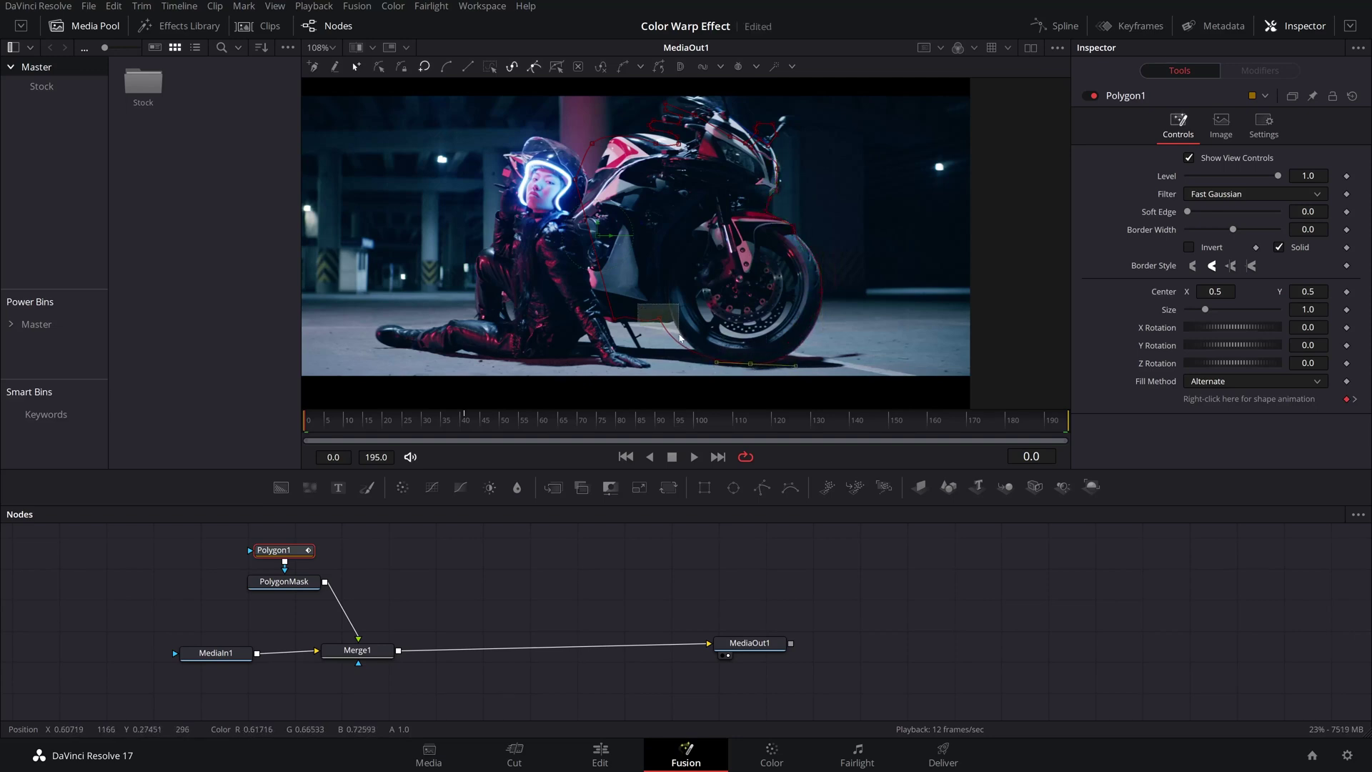
click(672, 323)
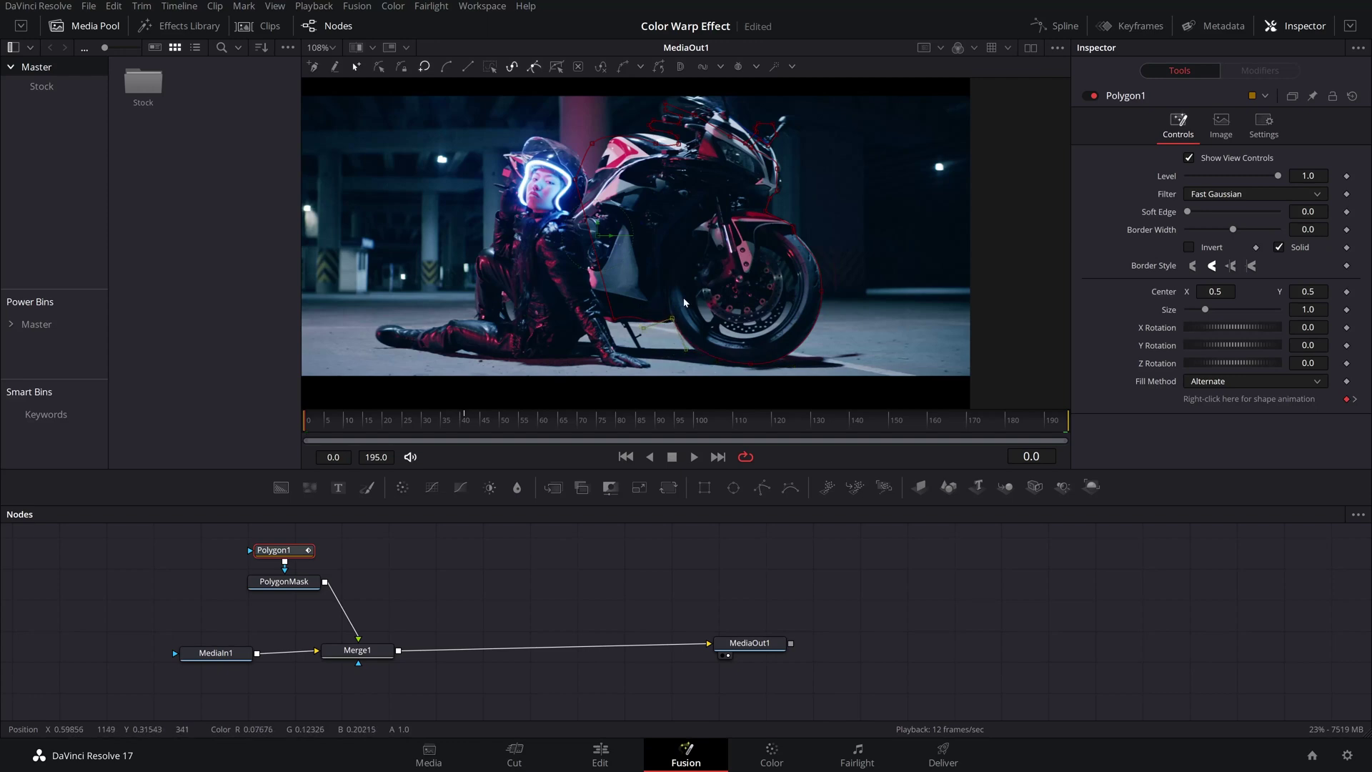
Adjust Polygon1's upper points to follow the motorcycle's tank, handlebars, mirrors and windscreen
drag(594, 146, 590, 183)
drag(709, 132, 693, 158)
drag(618, 106, 804, 193)
drag(743, 162, 764, 152)
drag(712, 112, 629, 199)
drag(679, 157, 675, 156)
Refit Polygon1 to the motorcycle's outline at frame 67, check the following frames, and preview the animated mask from the start
drag(363, 422, 565, 448)
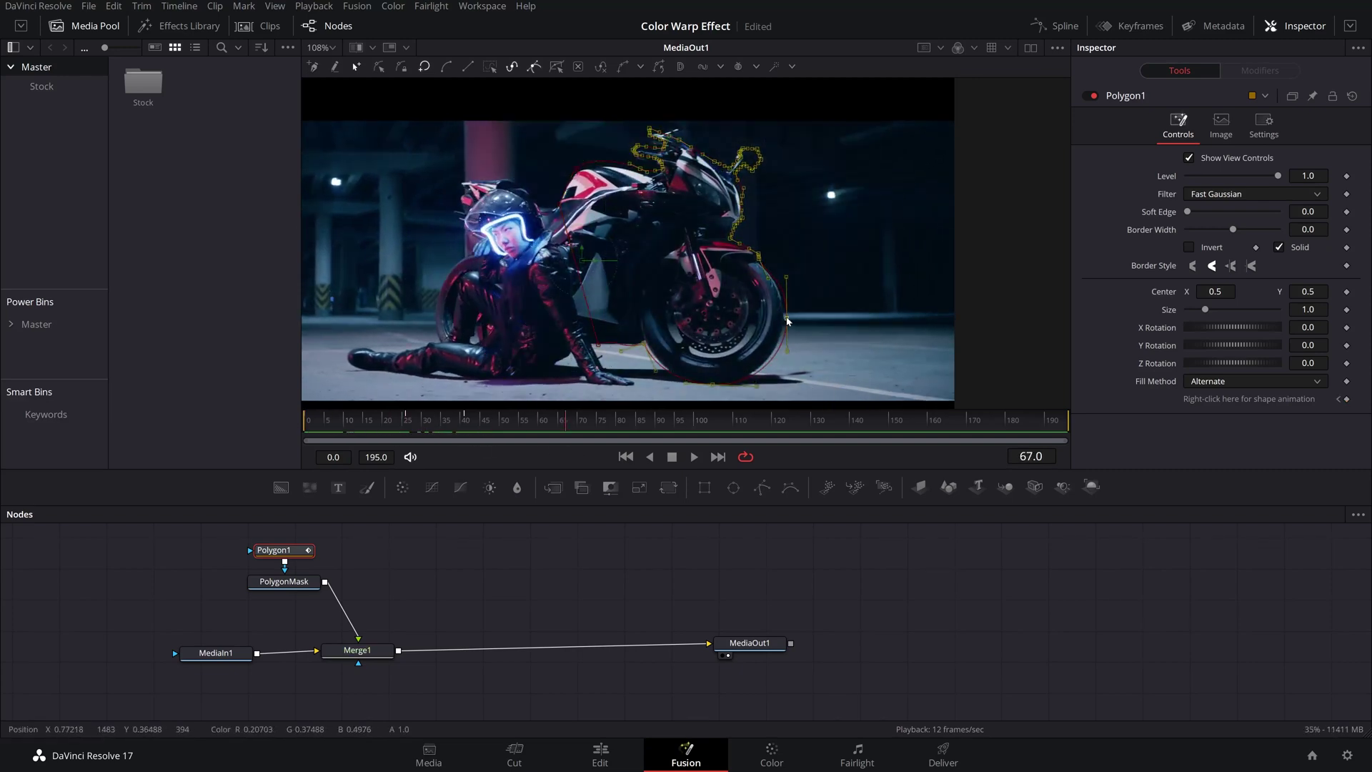
drag(701, 129, 808, 241)
drag(745, 156, 747, 163)
drag(620, 114, 652, 135)
click(574, 174)
drag(565, 428, 690, 431)
key(Home)
key(space)
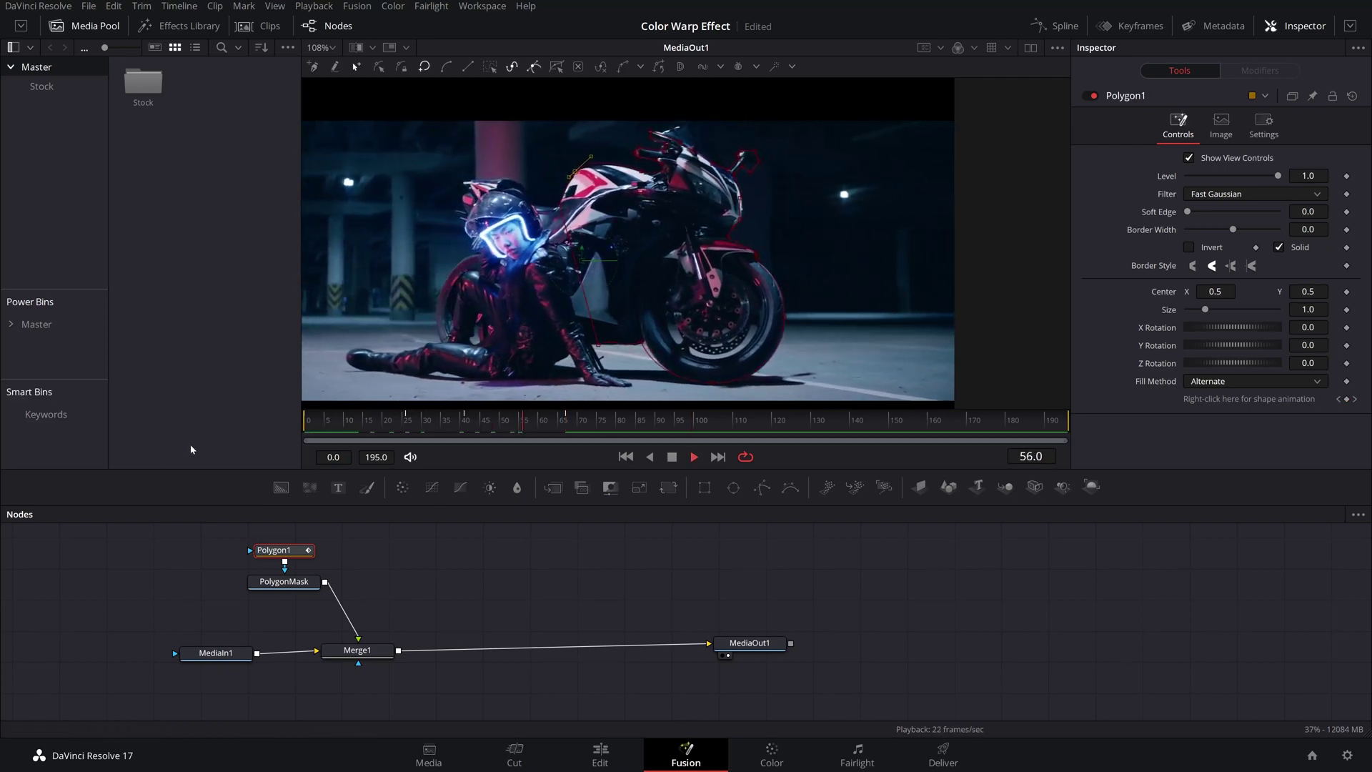
key(space)
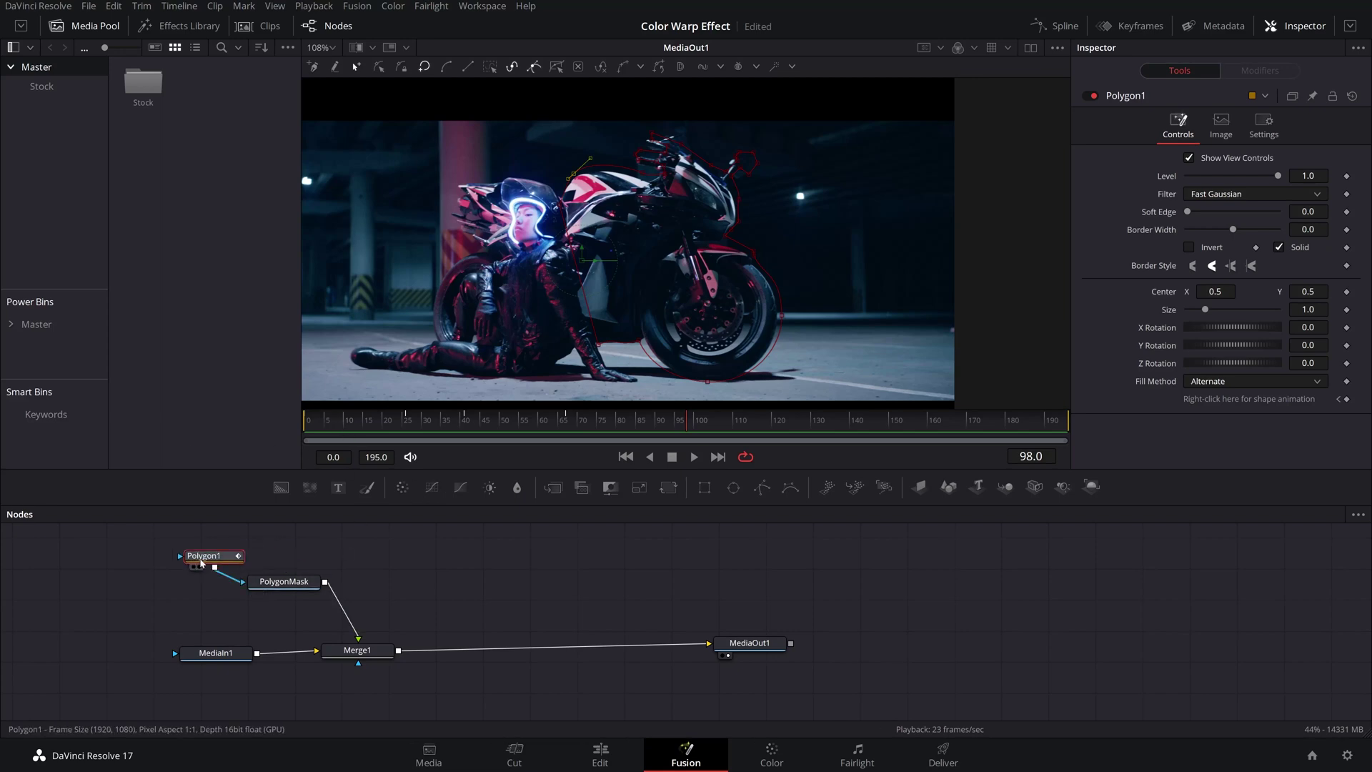
Line up Polygon1 before PolygonMask and add a Grid Warp node between PolygonMask and Merge1
drag(199, 566, 173, 574)
drag(292, 582, 299, 567)
click(298, 567)
key(shift+space)
text(sof)
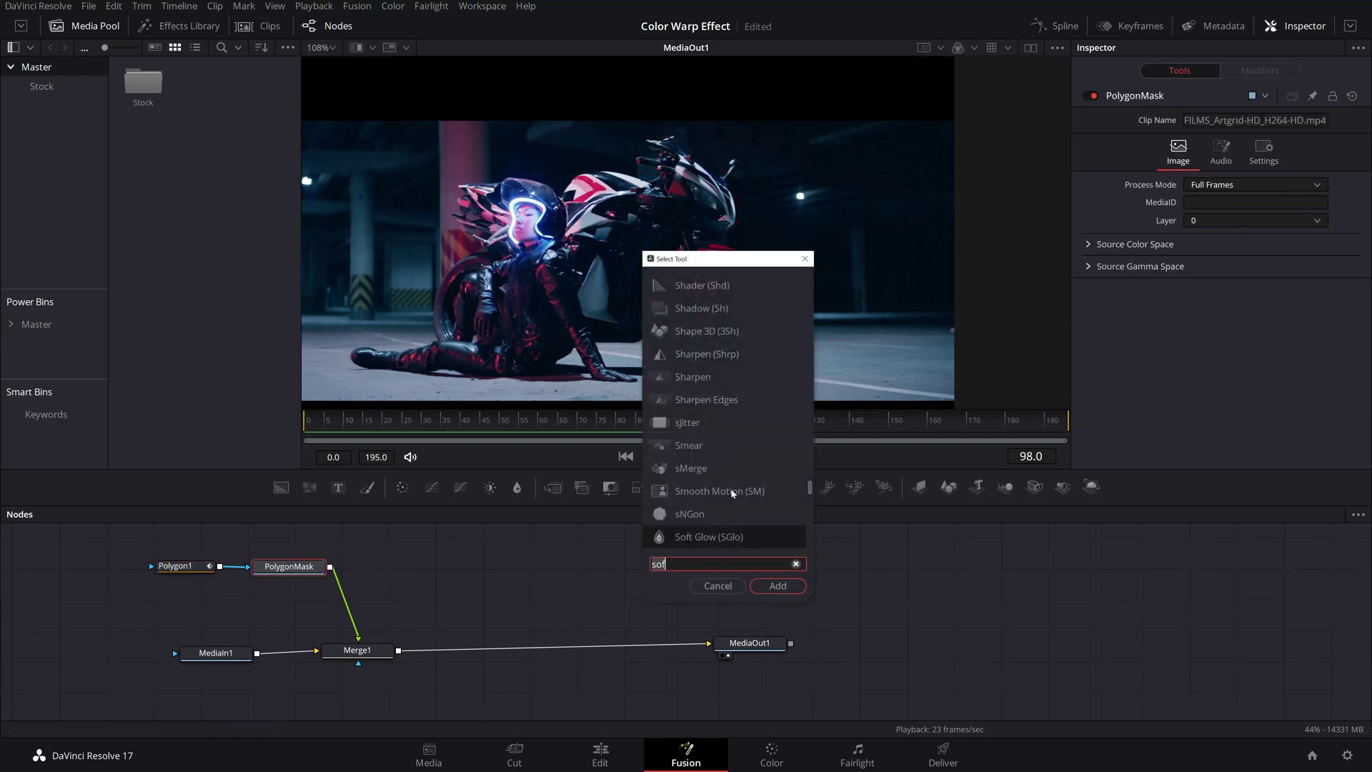
key(BackSpace)
key(BackSpace)
key(BackSpace)
text(war)
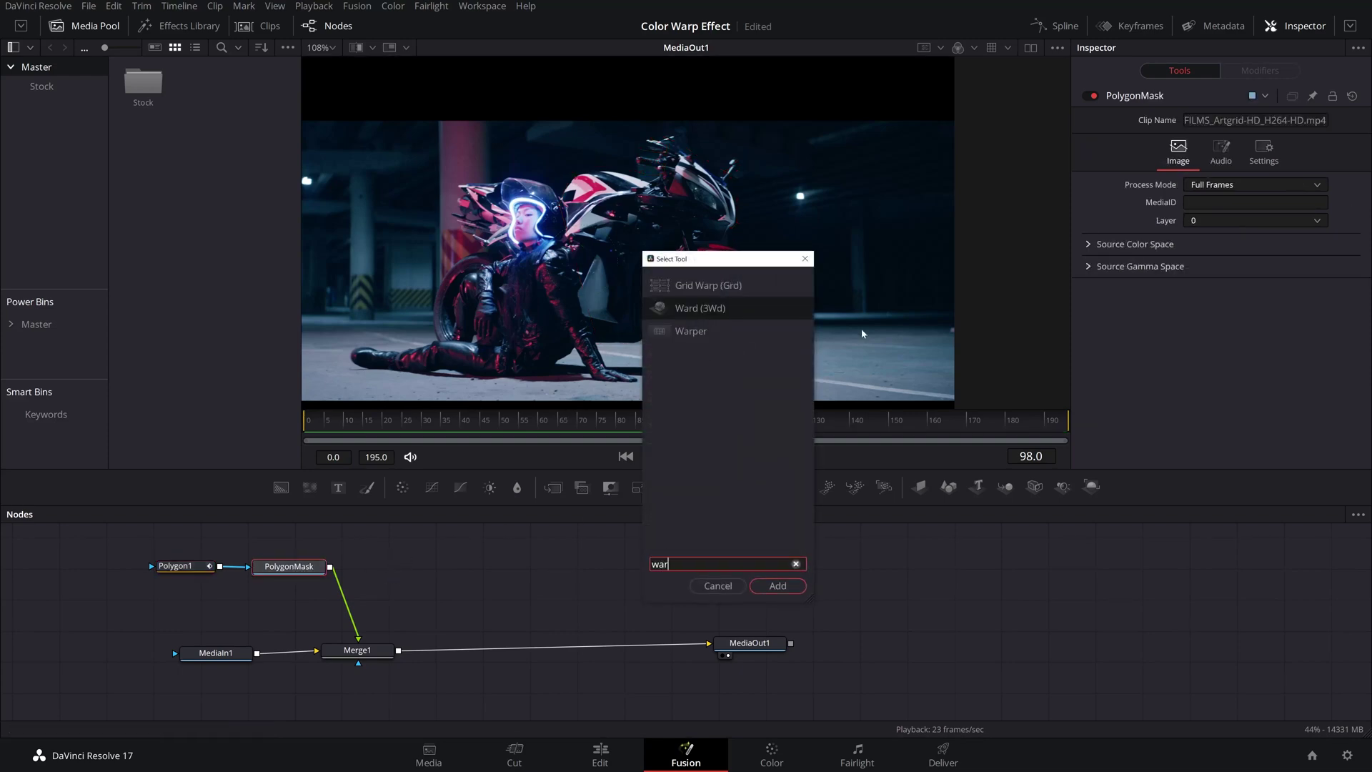
click(710, 288)
click(777, 587)
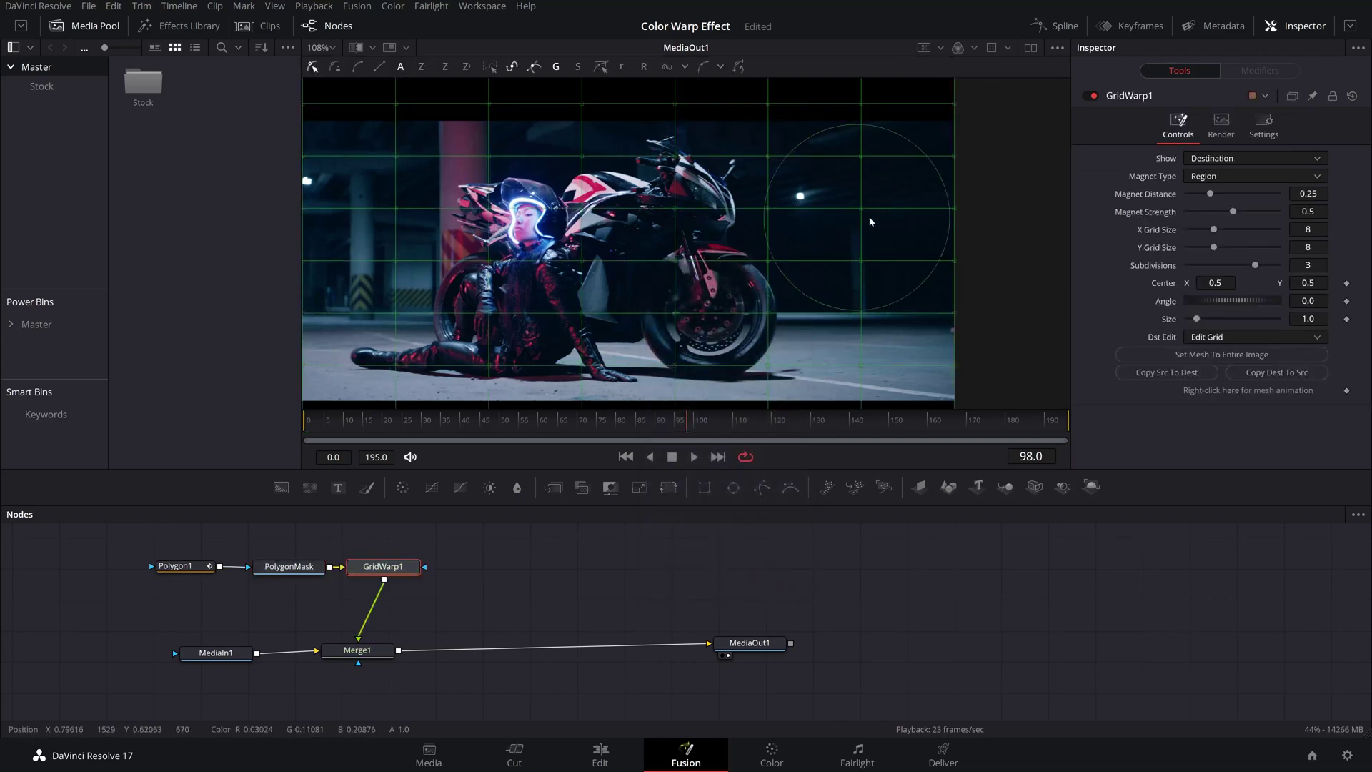
Try to pull the warp grid sideways over the motorcycle's front wheel, and undo that change
scroll(796, 207, down, 2)
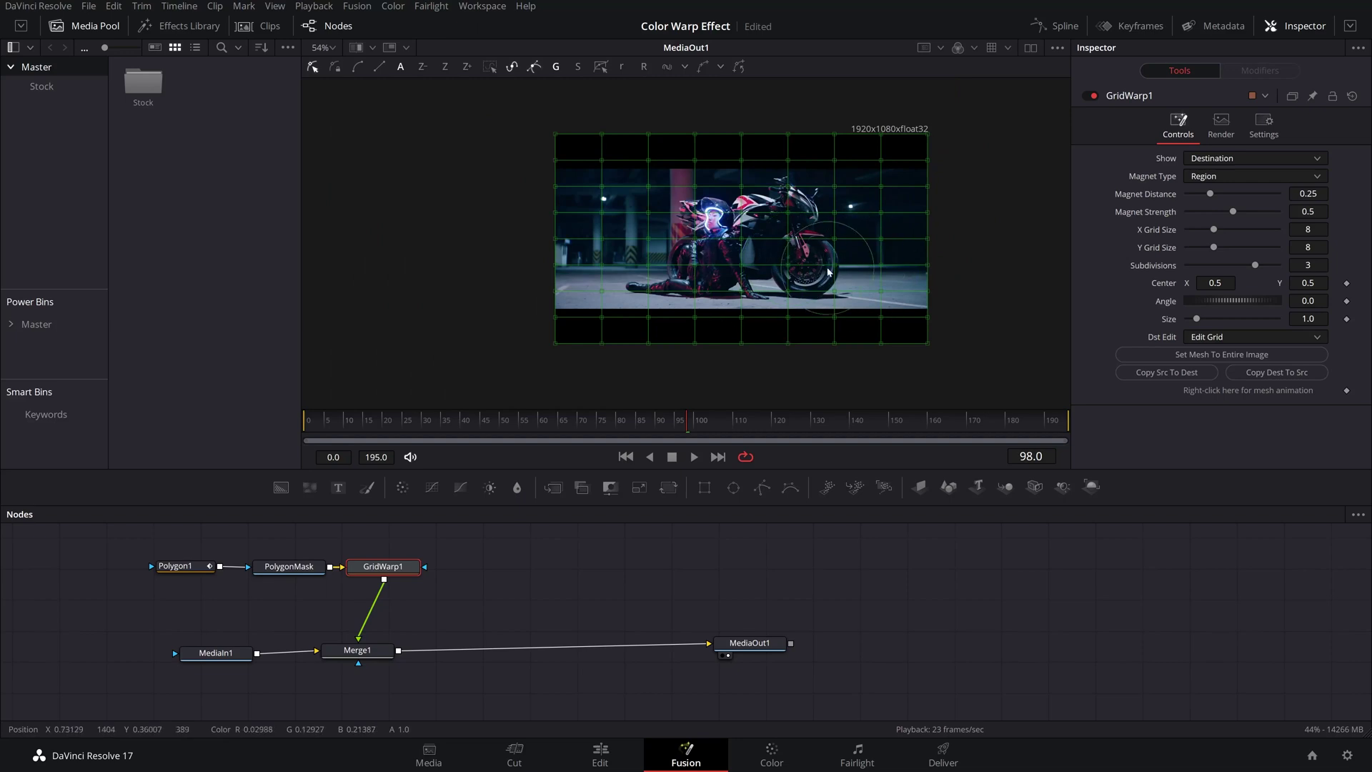
mouse_move(796, 267)
mouse_down()
mouse_move(807, 317)
mouse_move(807, 255)
mouse_move(786, 286)
mouse_move(817, 221)
mouse_move(832, 275)
mouse_move(750, 257)
mouse_move(751, 171)
mouse_move(676, 181)
mouse_move(825, 173)
mouse_move(766, 139)
mouse_move(726, 324)
mouse_move(736, 308)
mouse_move(705, 323)
mouse_move(812, 267)
mouse_up()
key(ctrl+z)
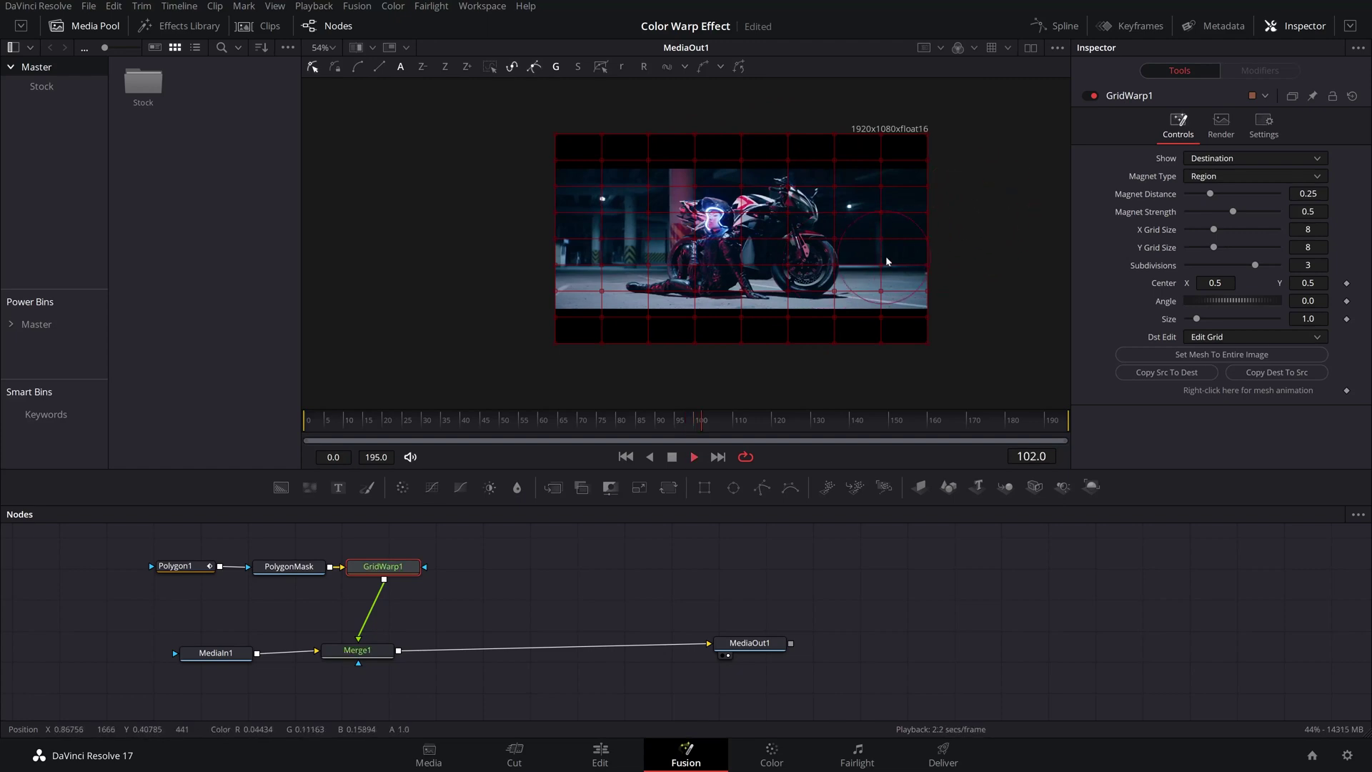
Stretch GridWarp1's upper-right corner and right edge up and outward beyond the frame
drag(877, 250, 747, 266)
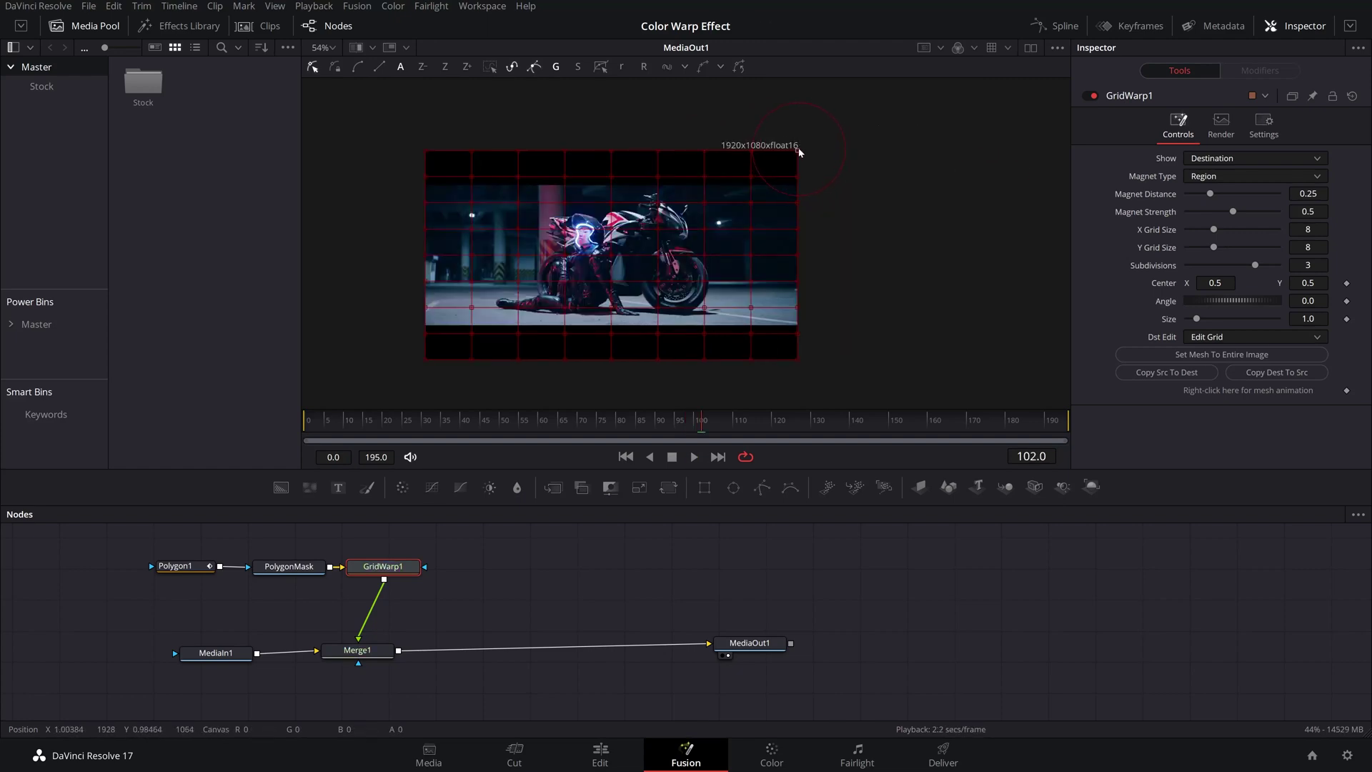
scroll(801, 175, down, 3)
scroll(801, 176, down, 2)
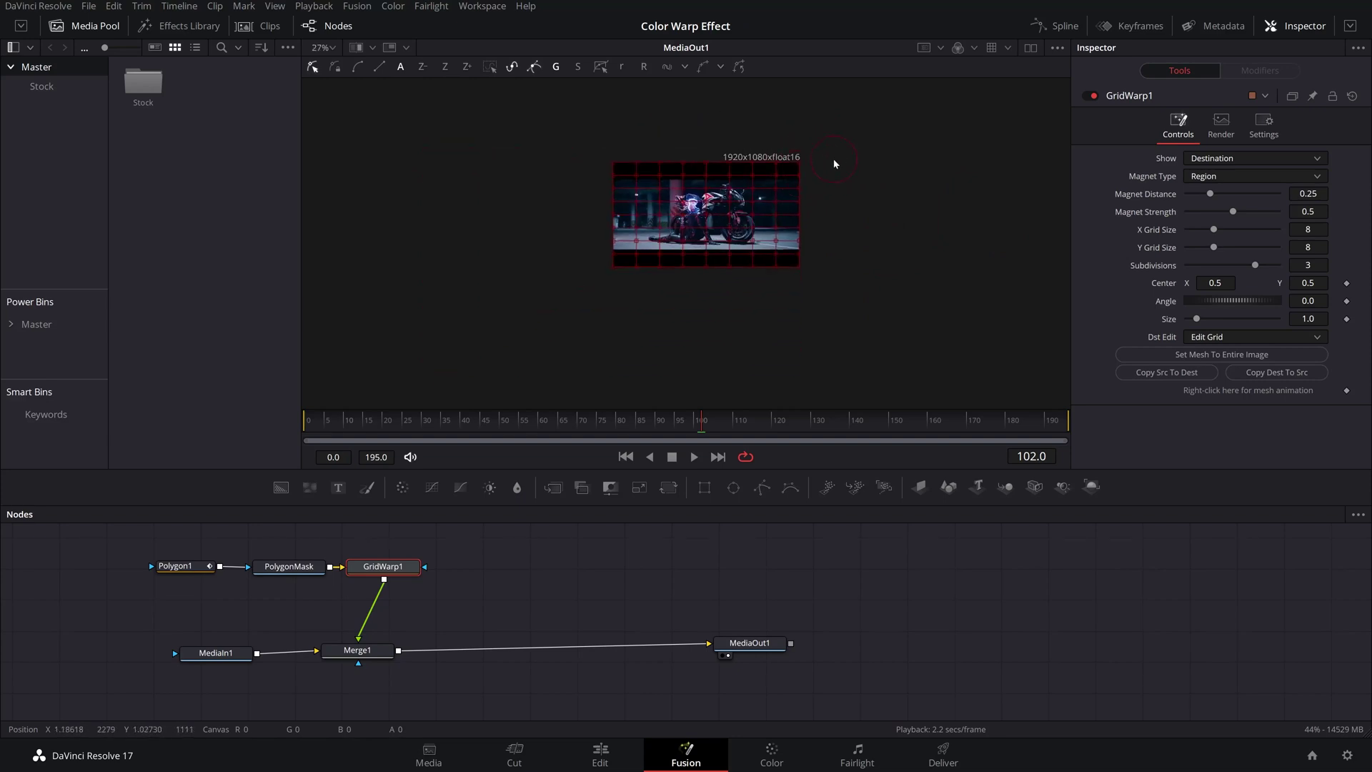
drag(834, 161, 775, 173)
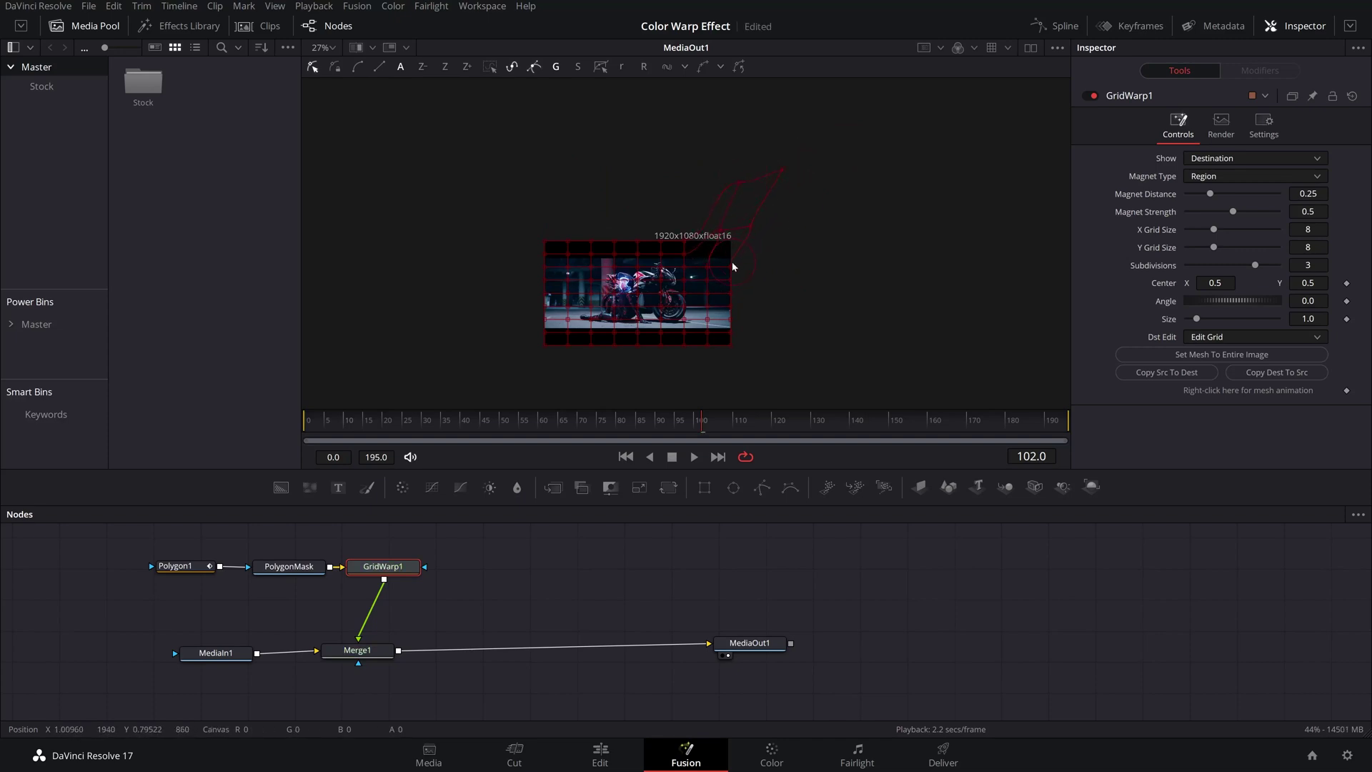
drag(733, 262, 765, 232)
drag(741, 271, 777, 248)
scroll(819, 272, up, 5)
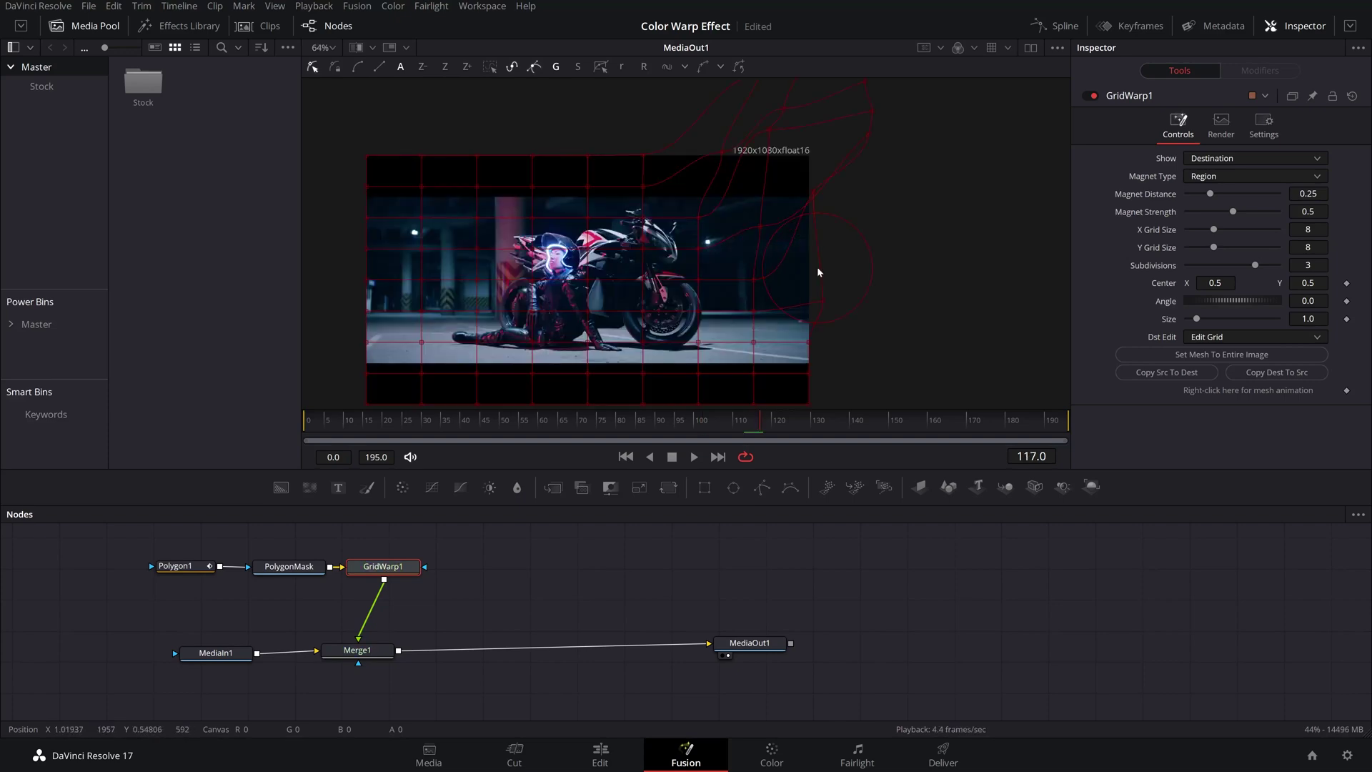
Move Polygon1 and PolygonMask away from GridWarp1 to open a gap in the node chain, and select GridWarp1
click(642, 248)
drag(176, 542, 203, 571)
click(203, 571)
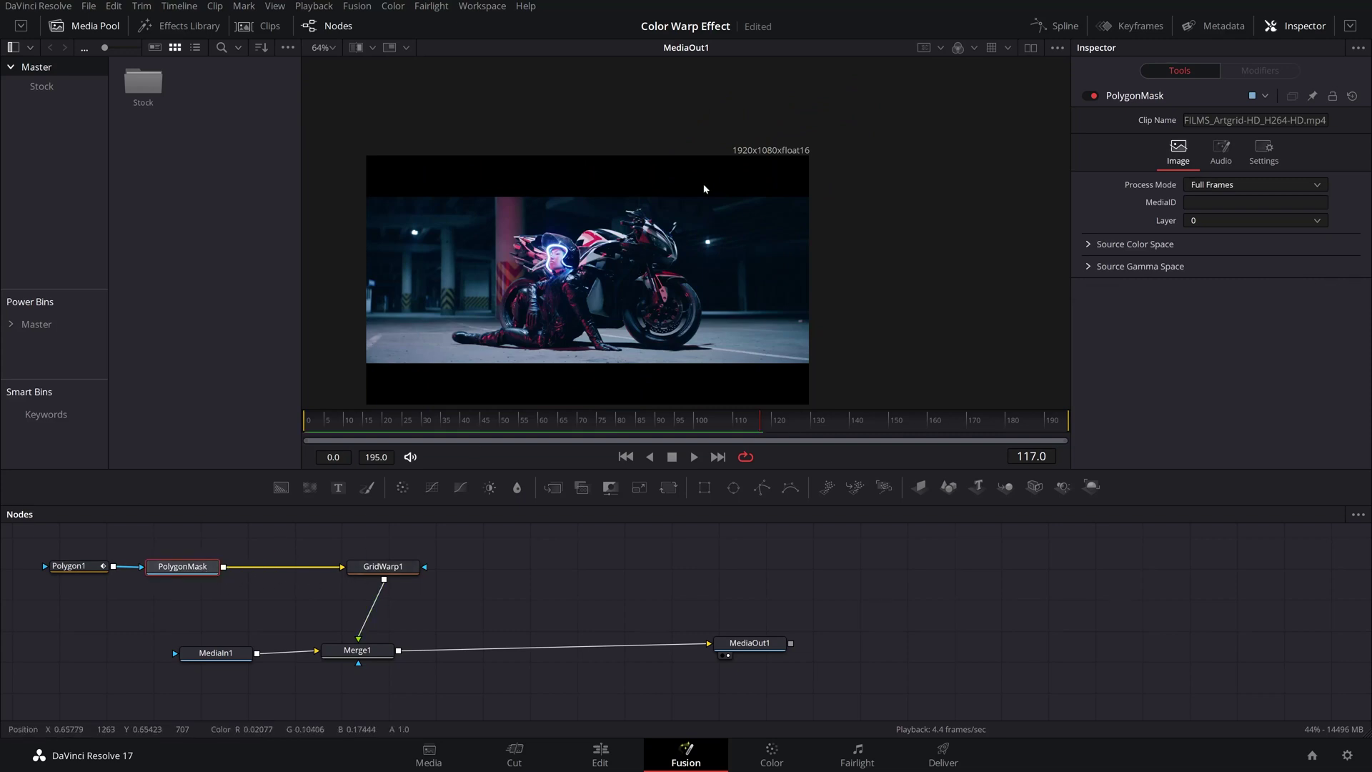
click(383, 565)
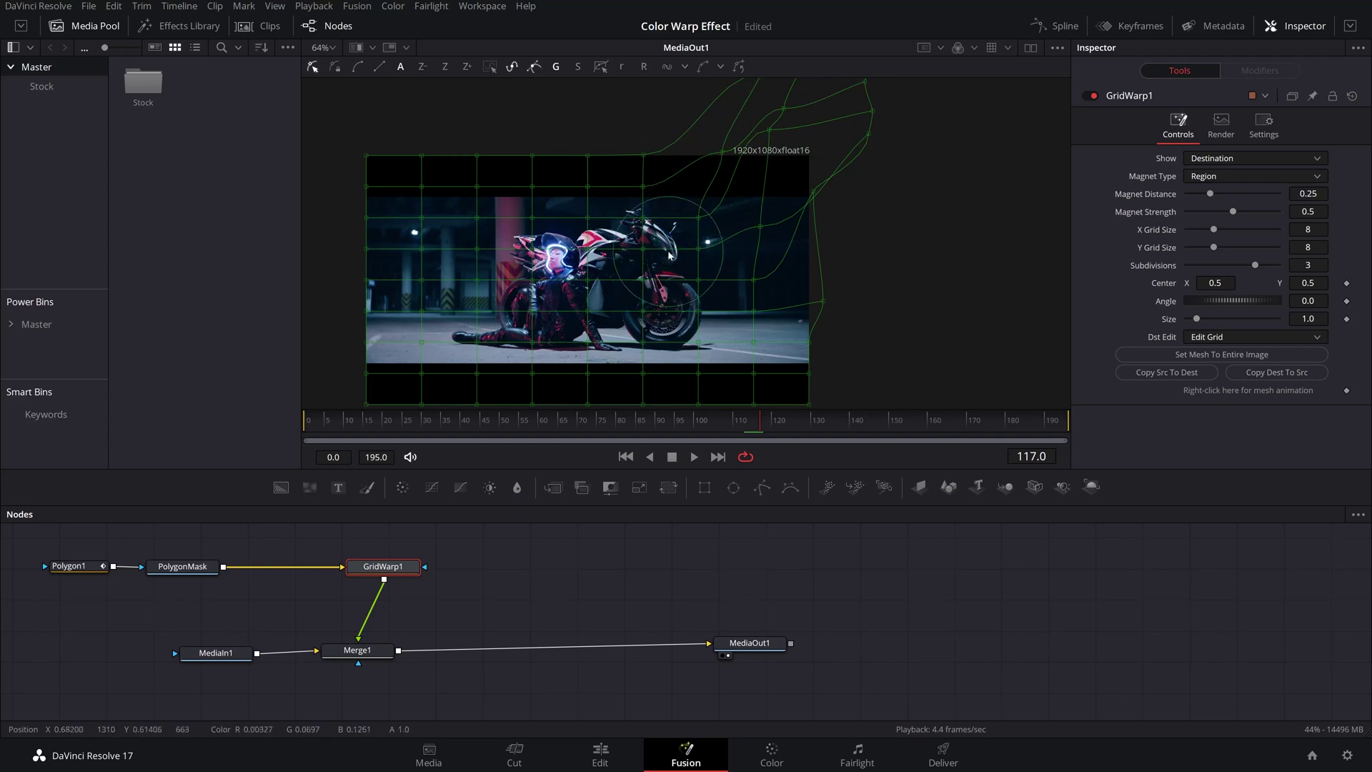
mouse_move(668, 242)
mouse_down()
mouse_move(897, 22)
mouse_move(666, 250)
mouse_up()
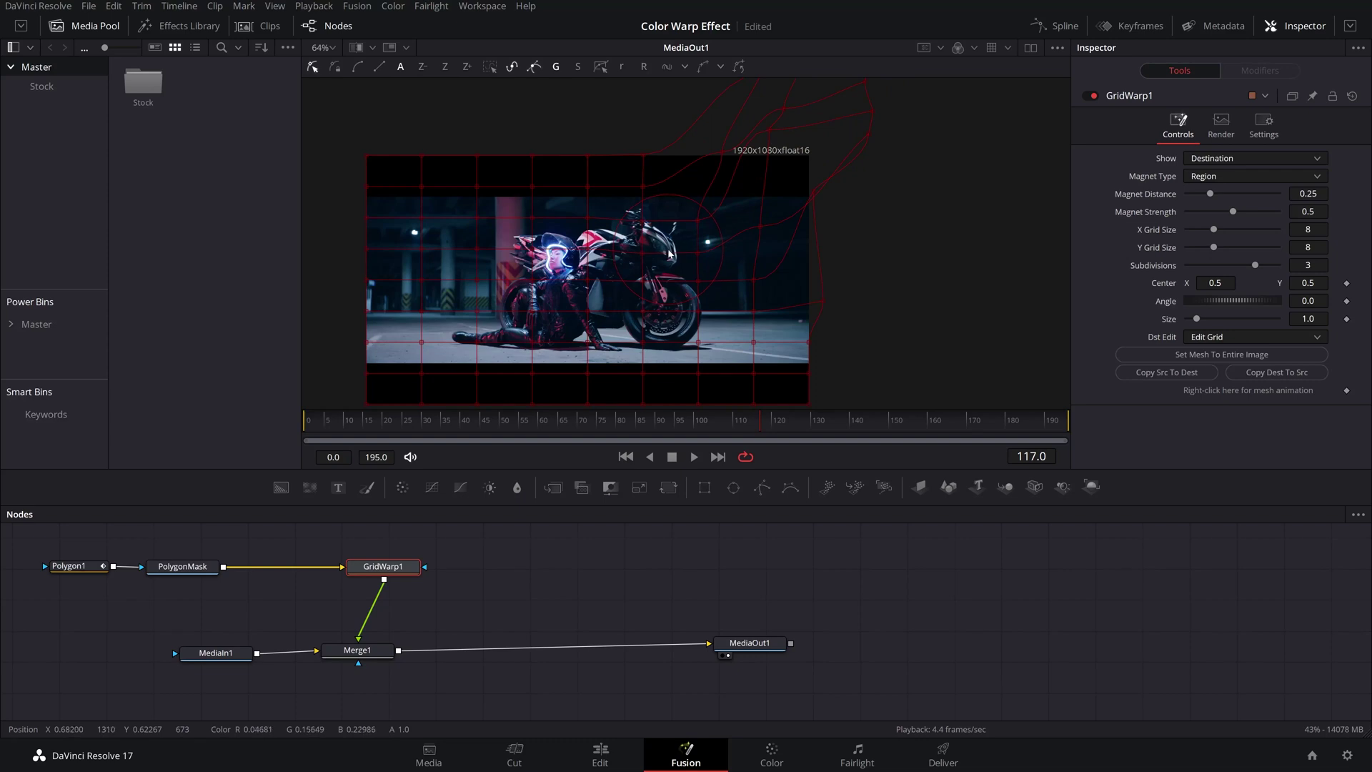
mouse_move(669, 252)
mouse_down()
mouse_move(851, 212)
mouse_move(862, 157)
mouse_move(765, 217)
mouse_move(675, 248)
mouse_up()
Insert a second Grid Warp after PolygonMask with X grid size 5, Y grid size 6 and magnet distance 0.37
click(187, 568)
key(shift+space)
text(Grid Warp)
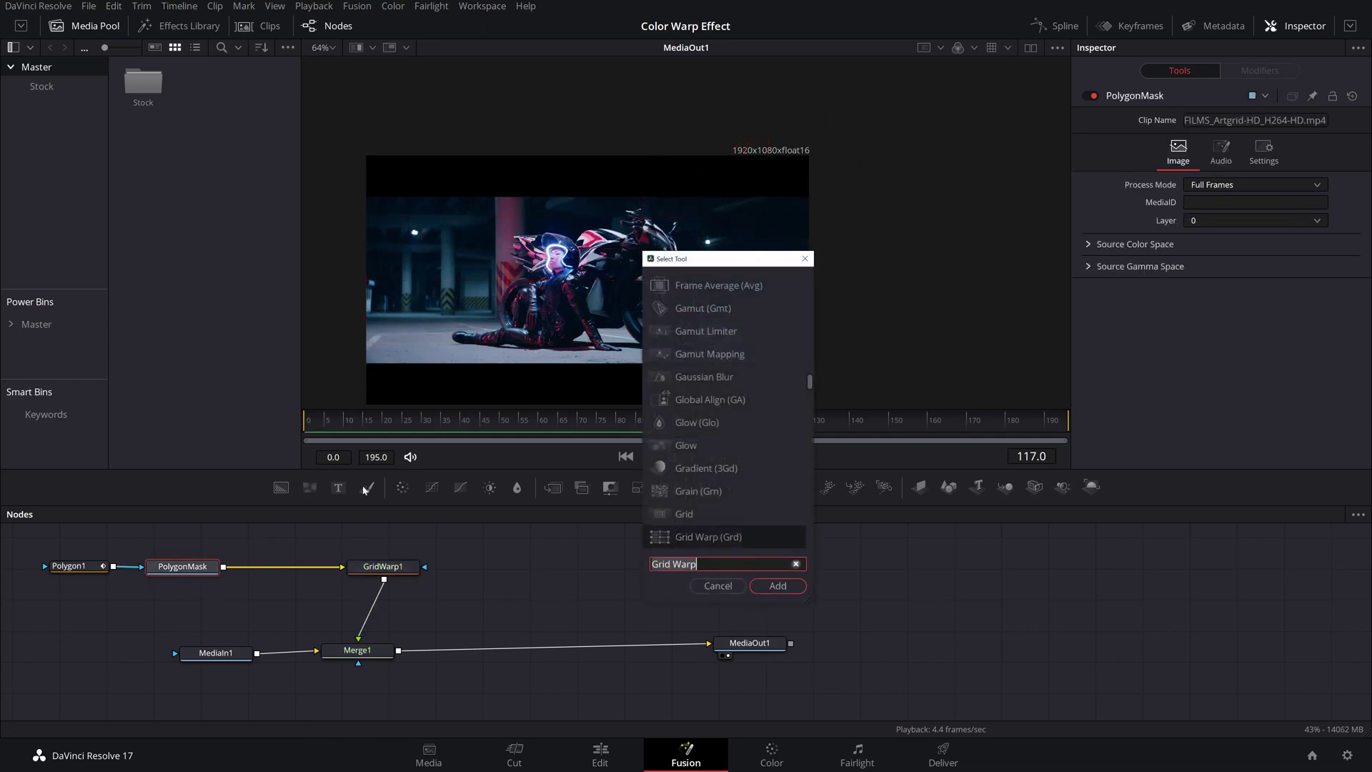
key(Return)
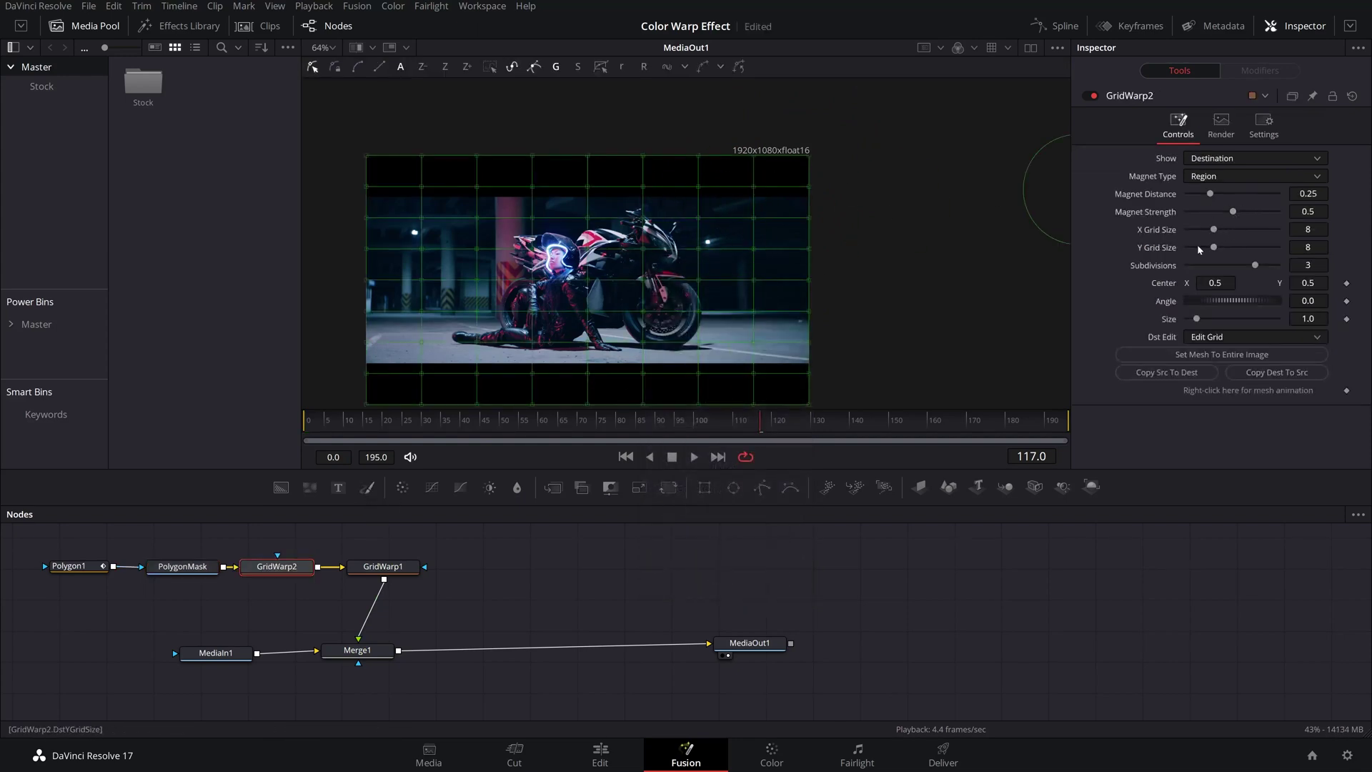
mouse_move(1216, 232)
mouse_down()
mouse_move(1199, 233)
mouse_move(1206, 247)
mouse_up()
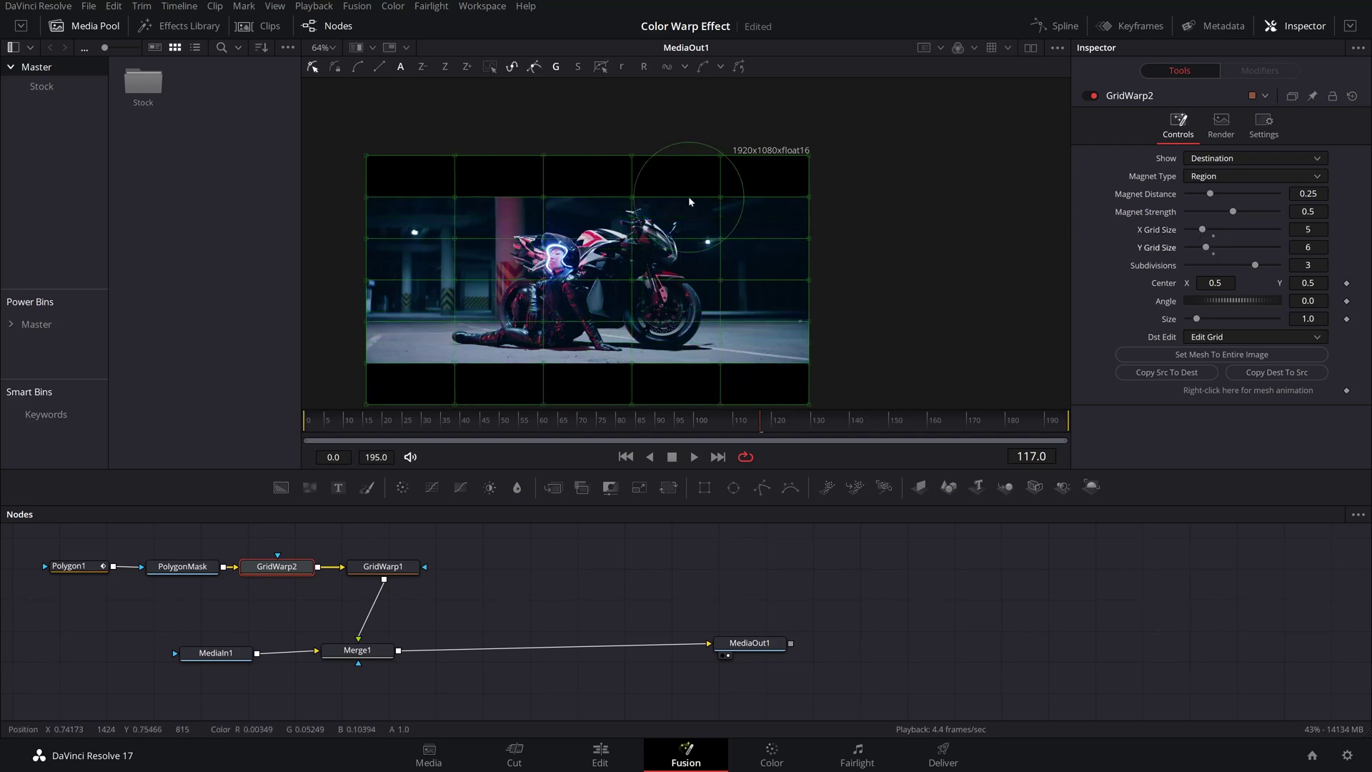
drag(1210, 195, 1220, 195)
Keyframe GridWarp2's undistorted destination mesh at frame 59
drag(804, 148, 835, 106)
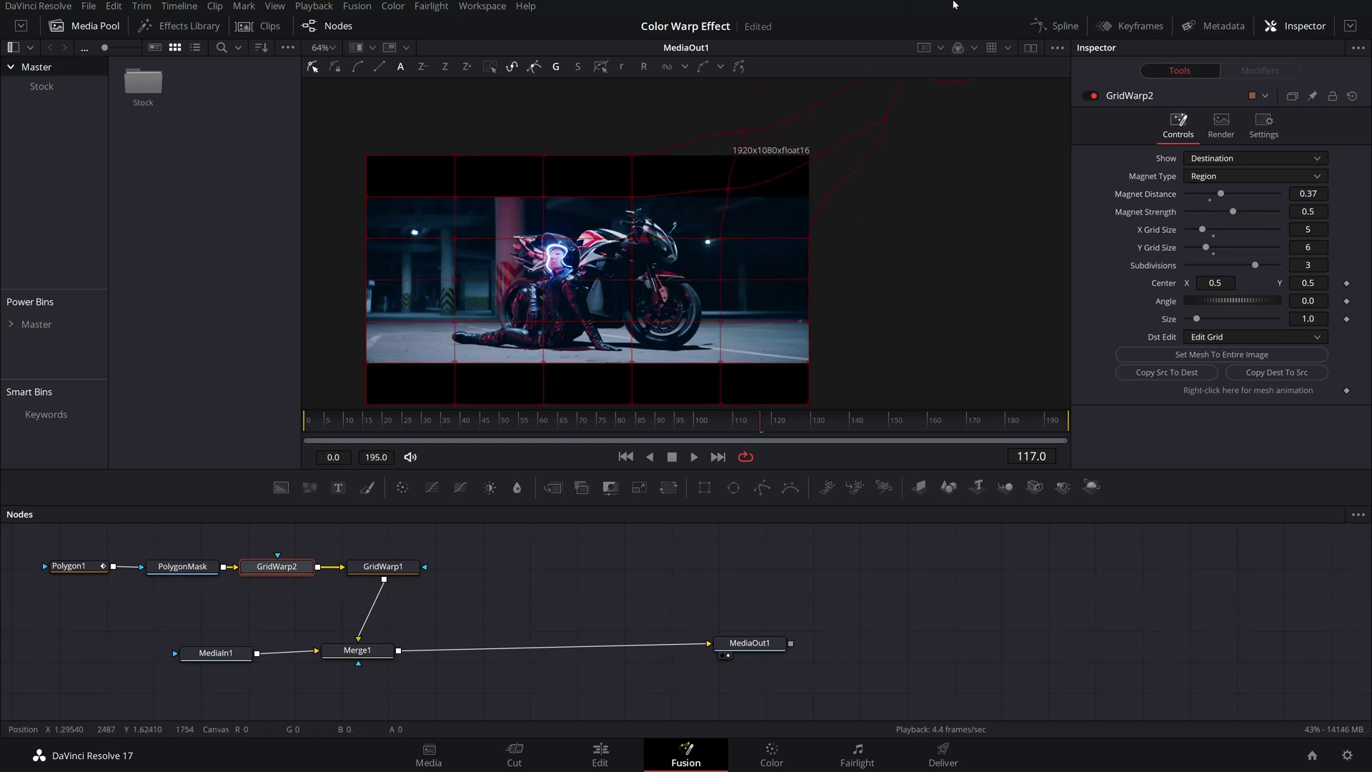
click(638, 425)
click(527, 430)
drag(542, 427, 538, 434)
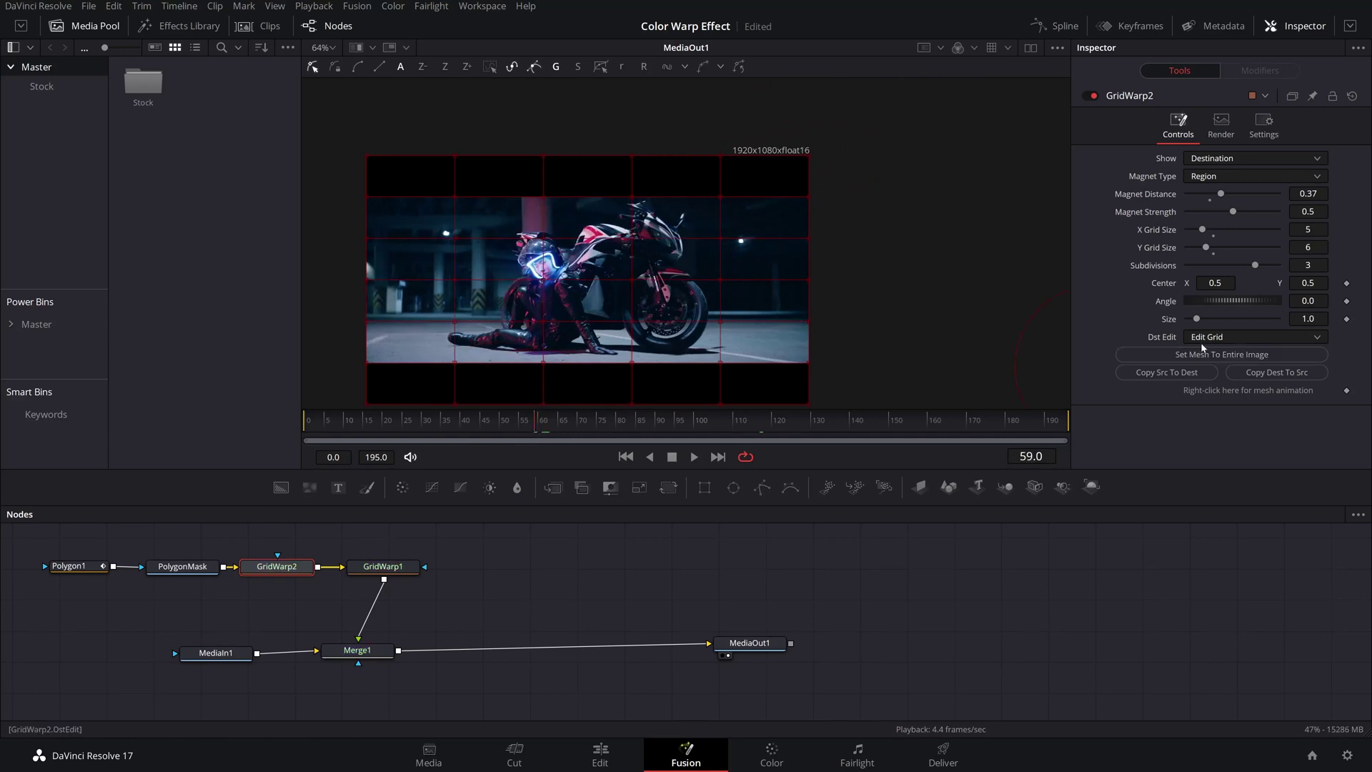
click(1347, 391)
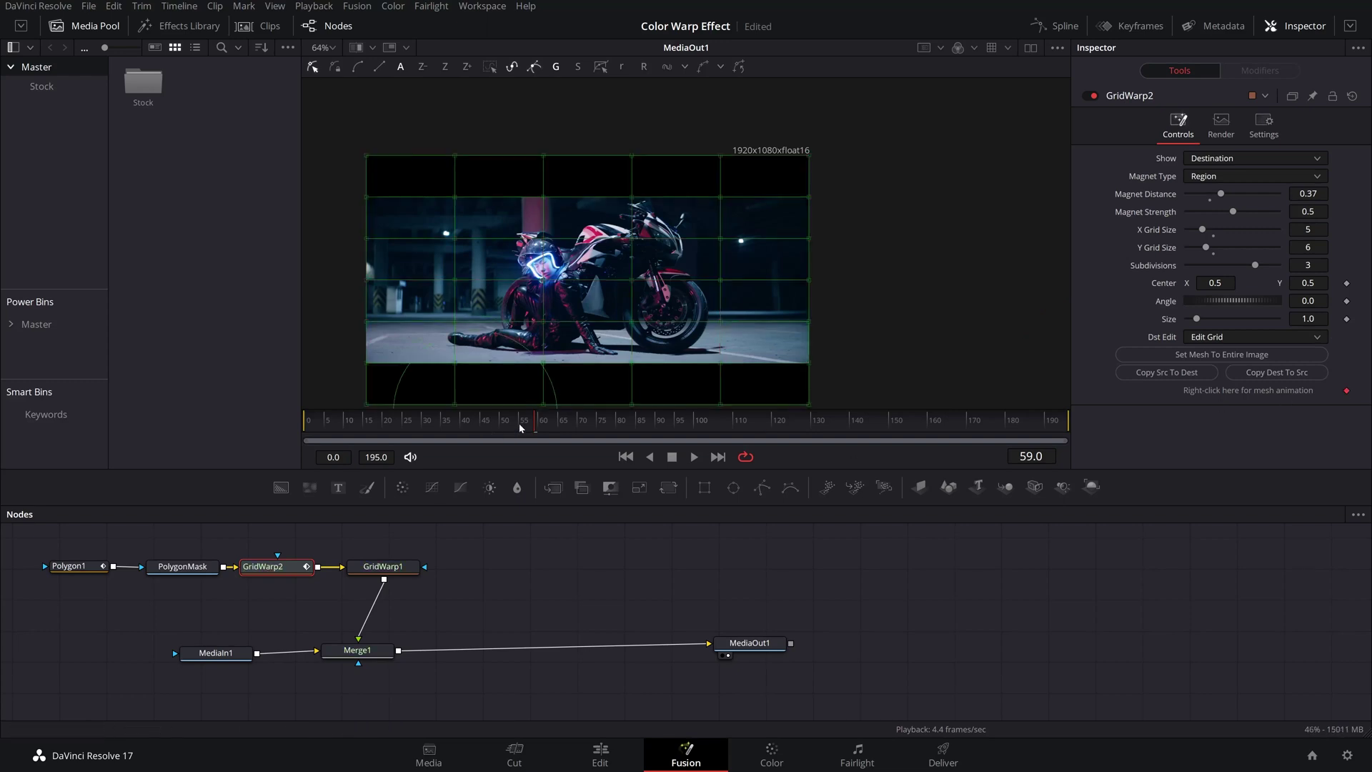
At frame 0, stretch GridWarp2's mesh over the motorcycle toward the image's upper-right corner and beyond, and review the motion to the second keyframe
drag(507, 424, 309, 422)
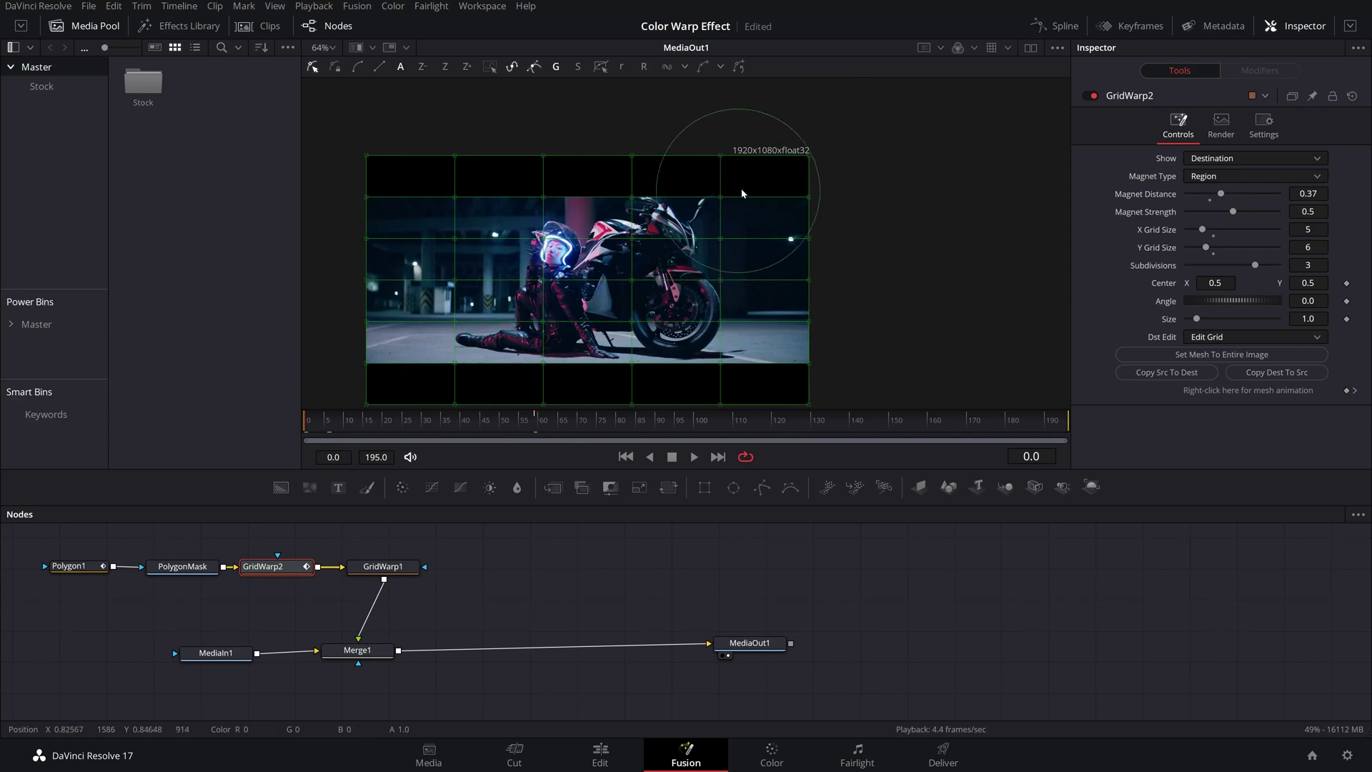
drag(789, 172, 891, 40)
drag(710, 199, 923, 32)
drag(843, 146, 793, 191)
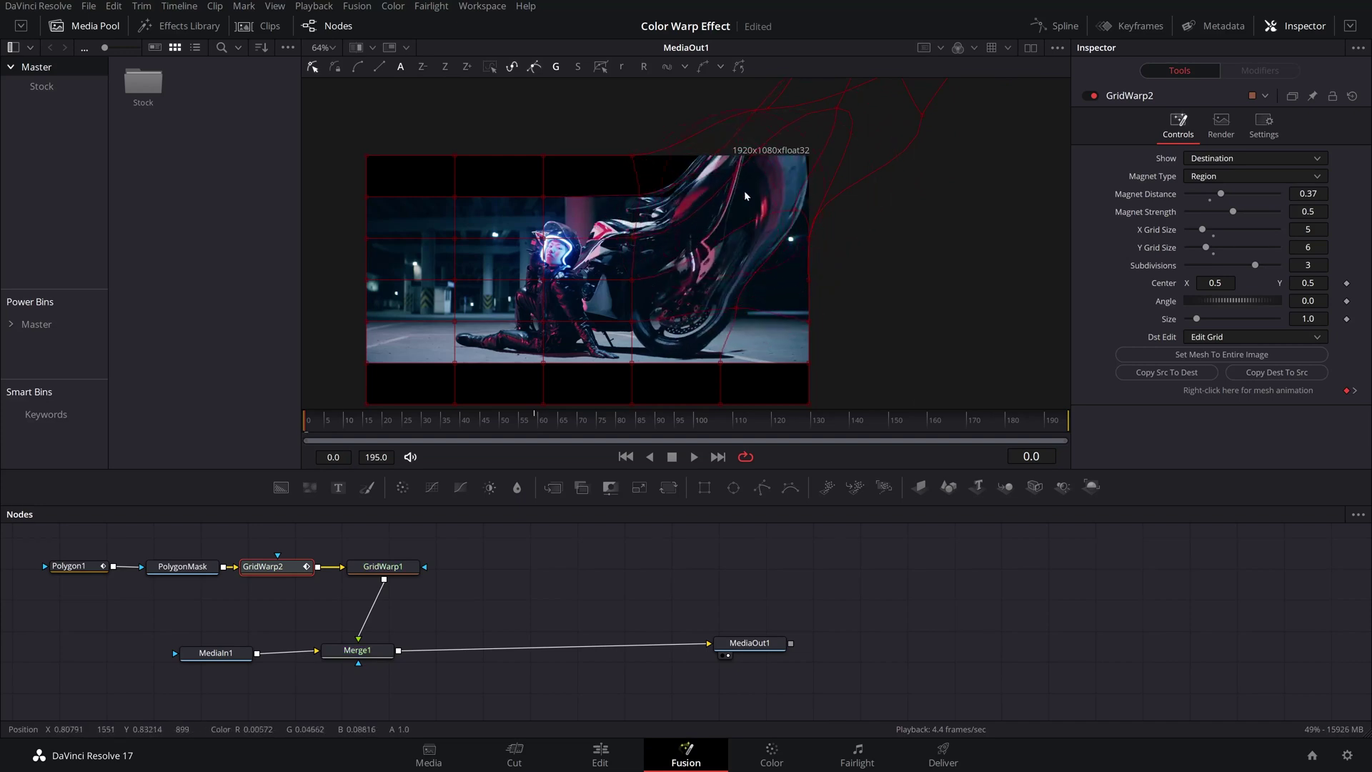
key(ctrl+z)
drag(789, 79, 866, 70)
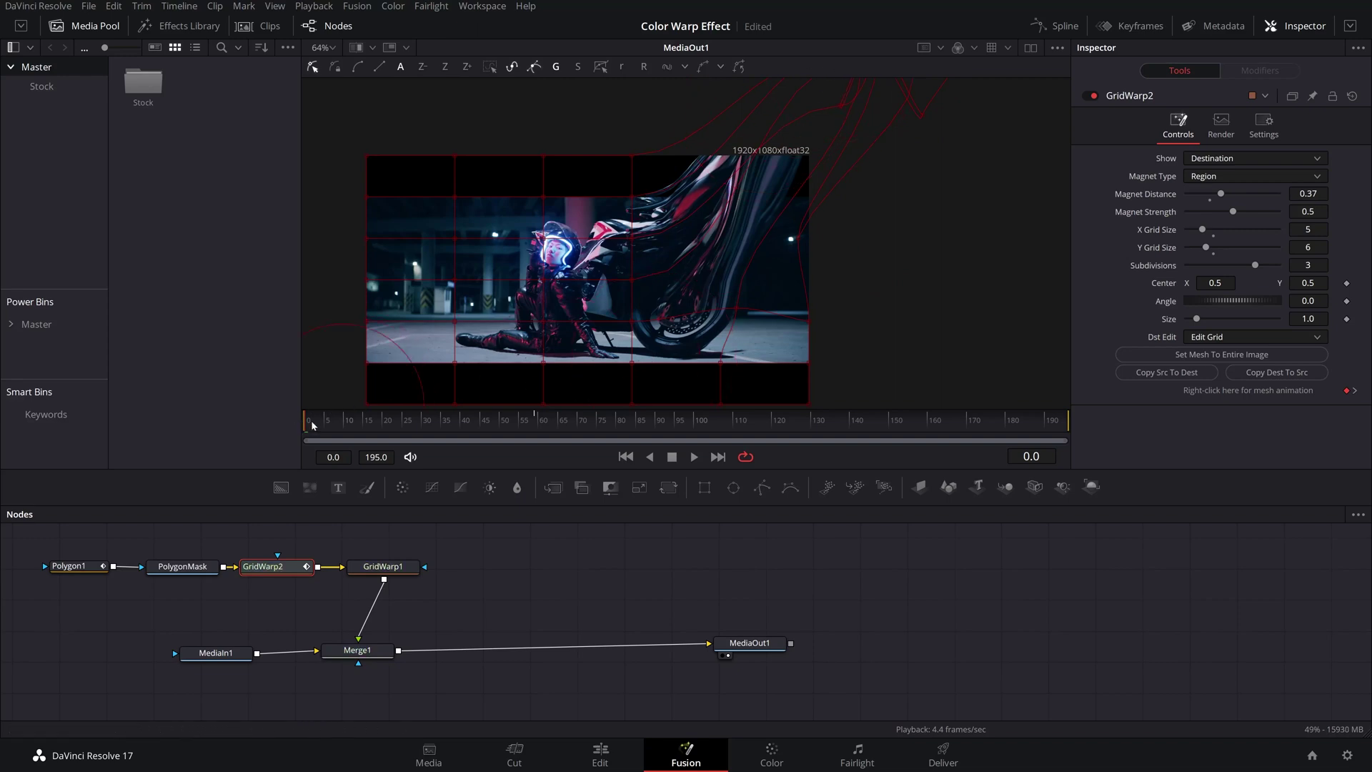
mouse_move(310, 424)
mouse_down()
mouse_move(446, 424)
mouse_move(356, 423)
mouse_move(365, 448)
mouse_move(448, 453)
mouse_move(449, 425)
mouse_move(561, 442)
mouse_move(532, 441)
mouse_up()
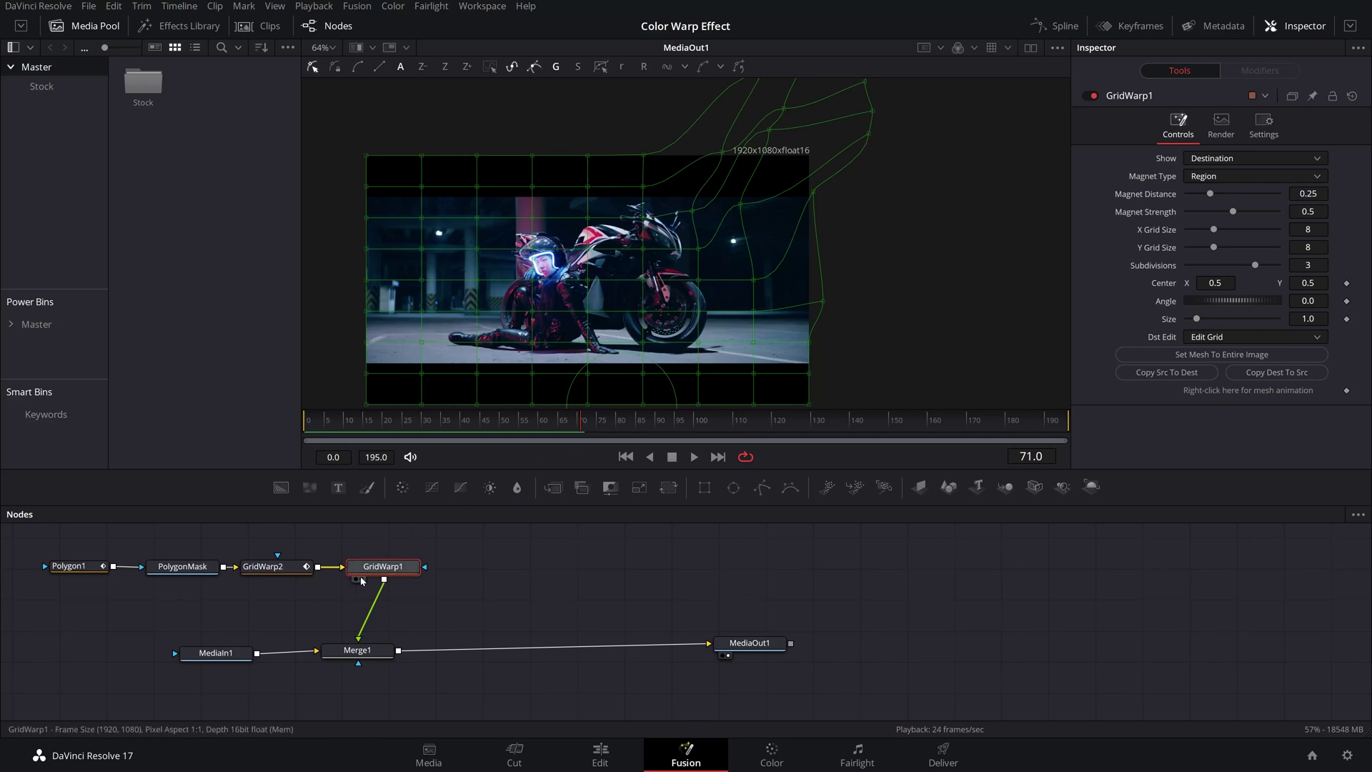
Smooth the frame 59 keyframe on GridWarp2's Dst Grid Change spline and preview the warp animation from the start
click(271, 574)
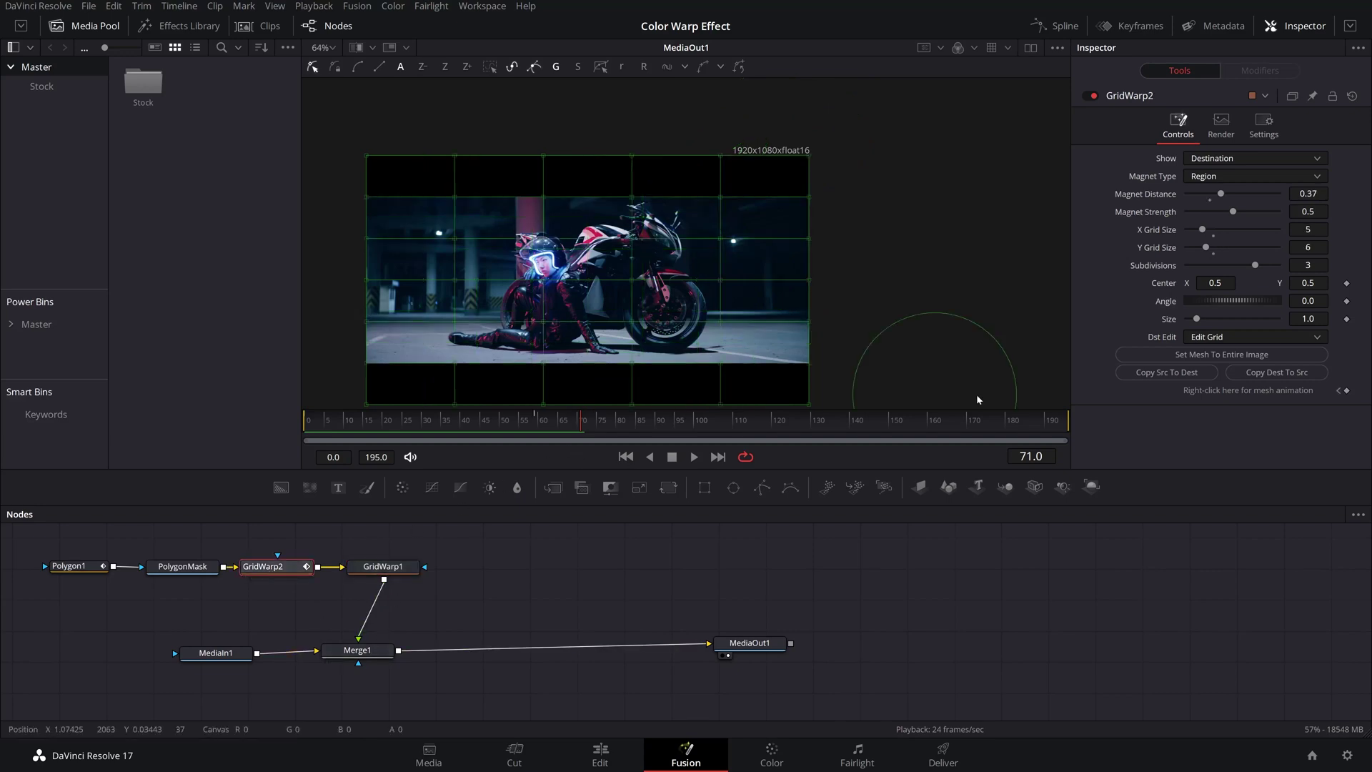
click(1119, 26)
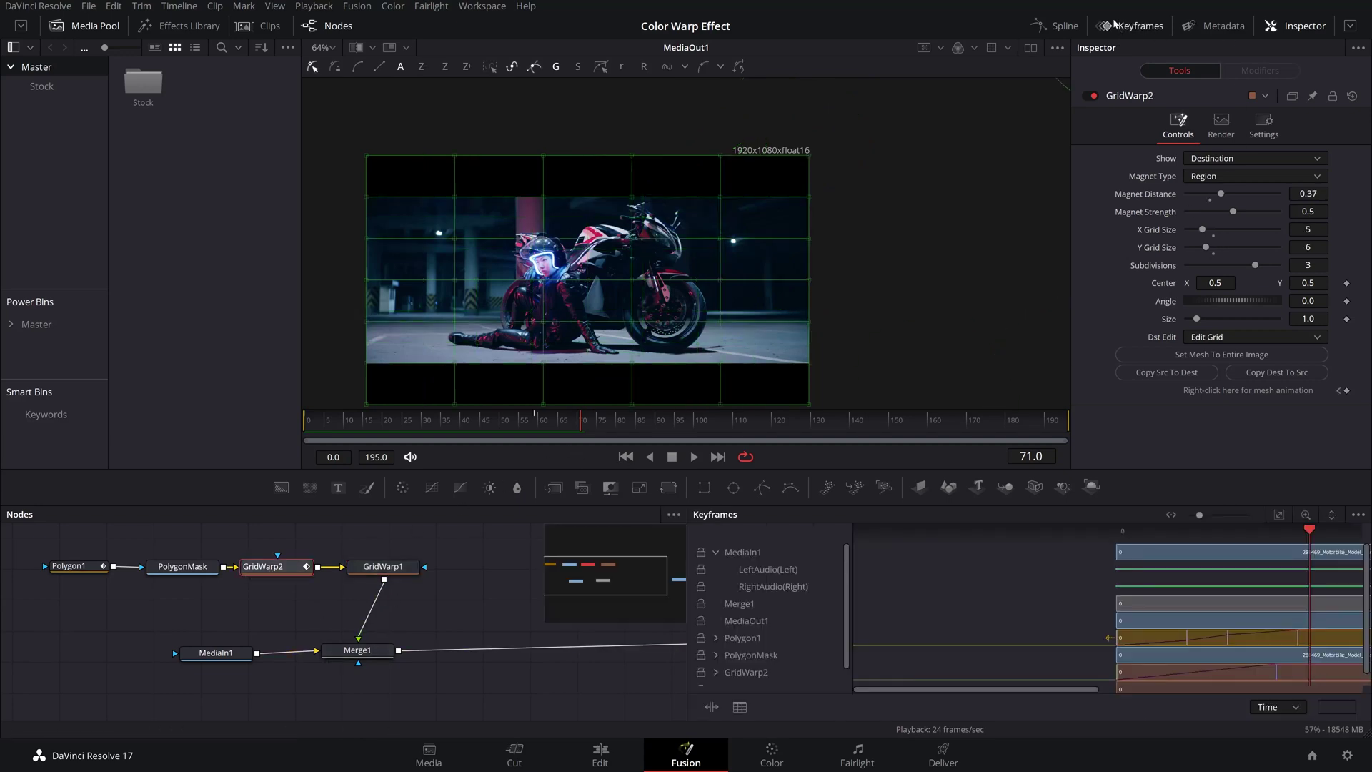
click(1056, 27)
click(1131, 26)
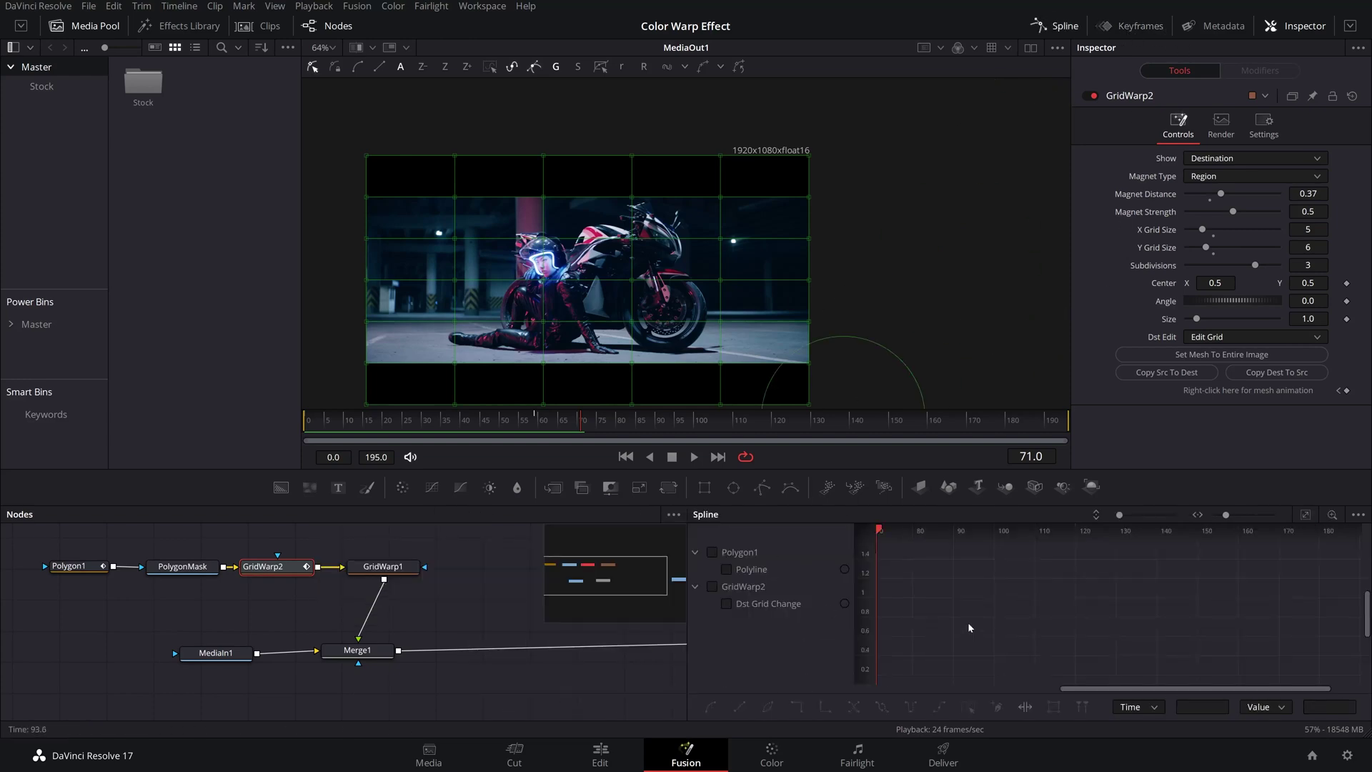
click(712, 586)
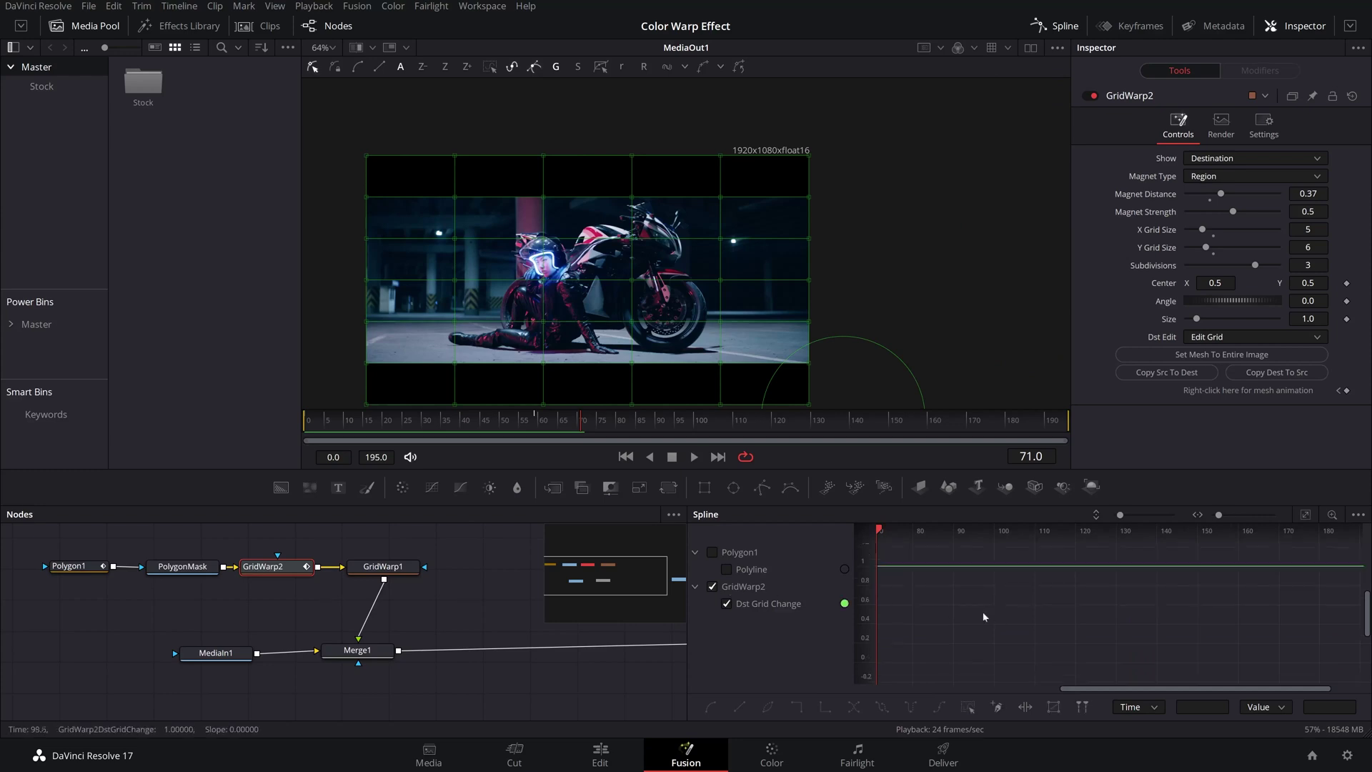
scroll(956, 605, down, 10)
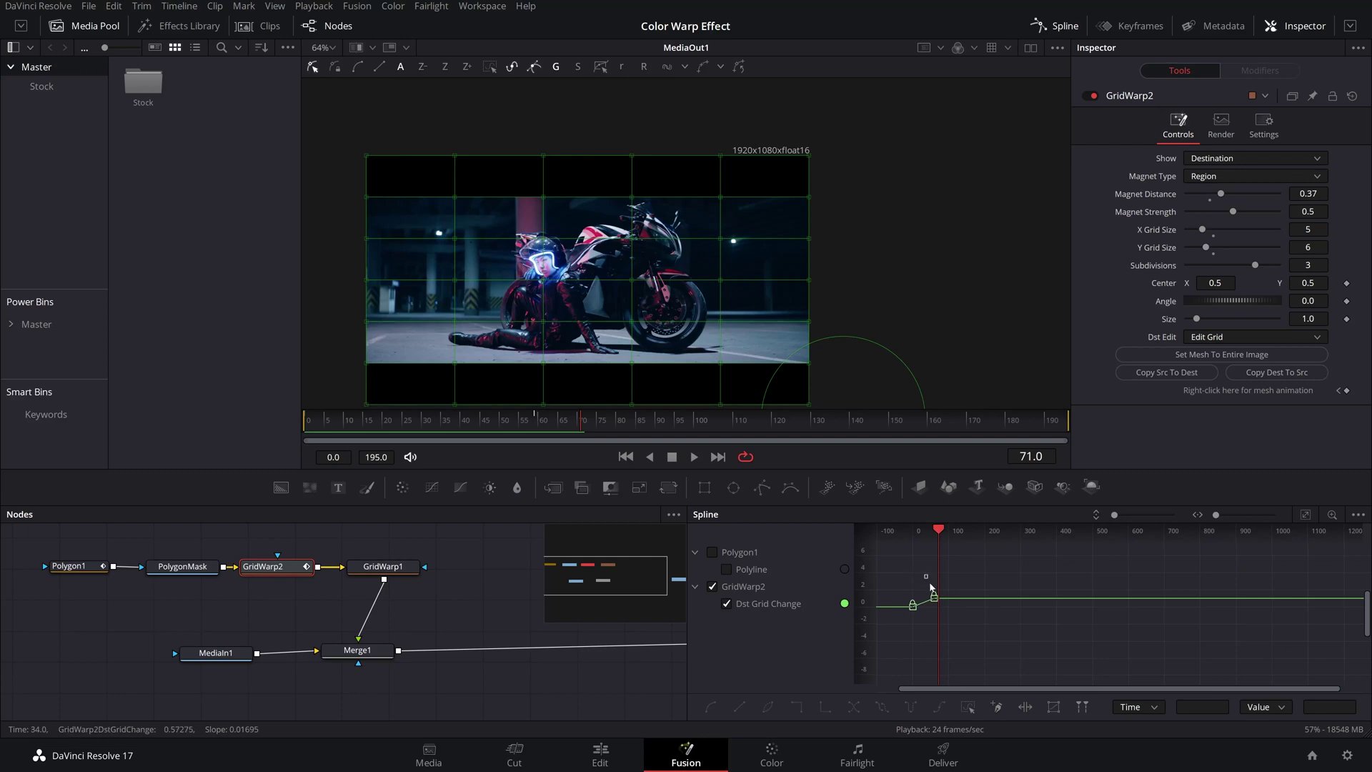
click(936, 597)
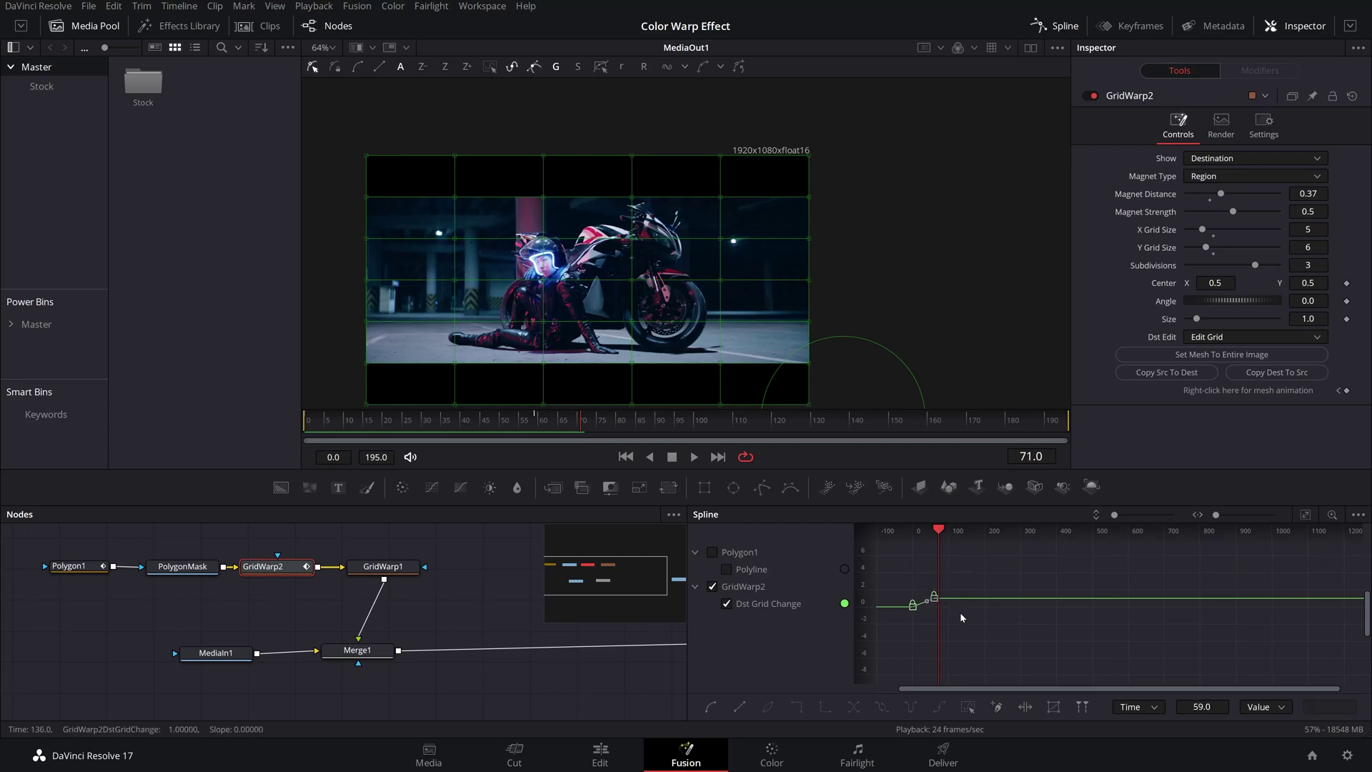
click(715, 709)
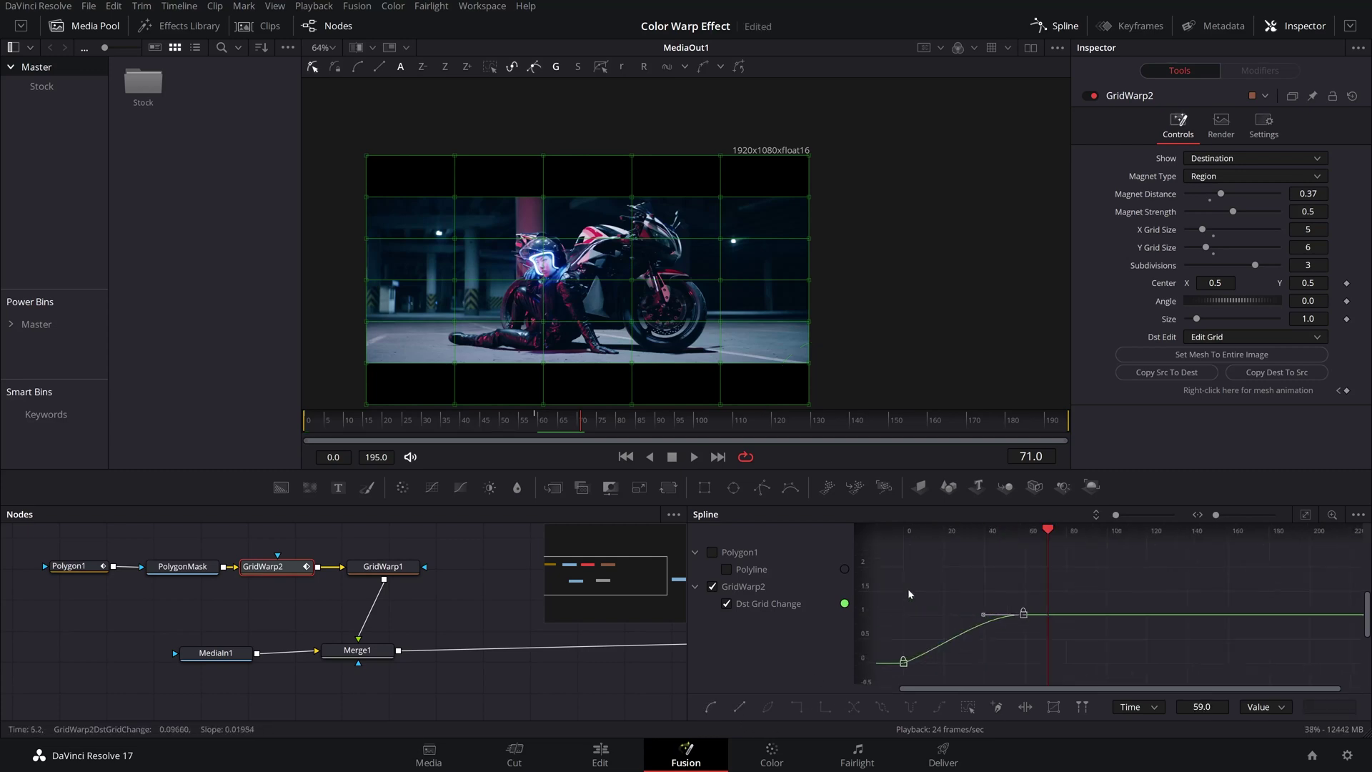
drag(483, 431, 308, 446)
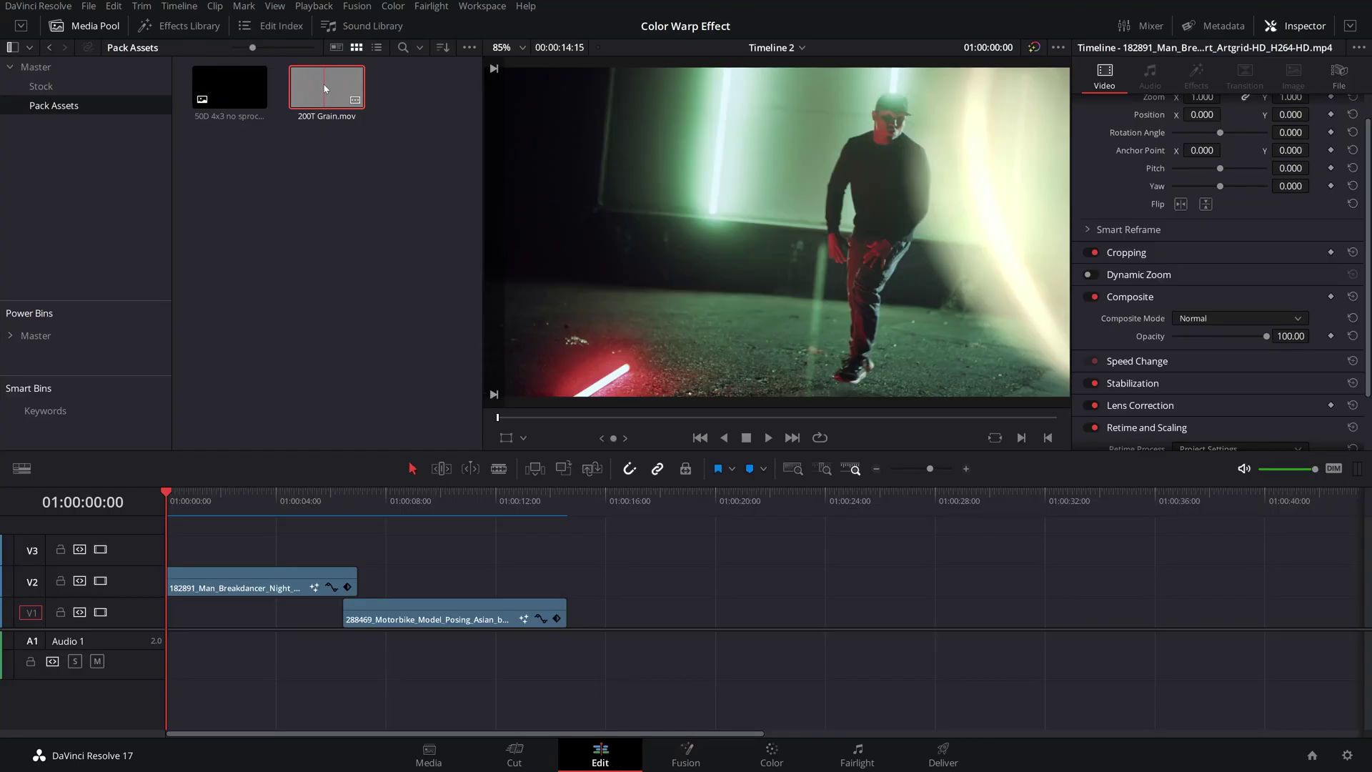
On the Edit page, place 200T Grain.mov on V3 at the timeline start and set its composite mode to Softlight
click(325, 89)
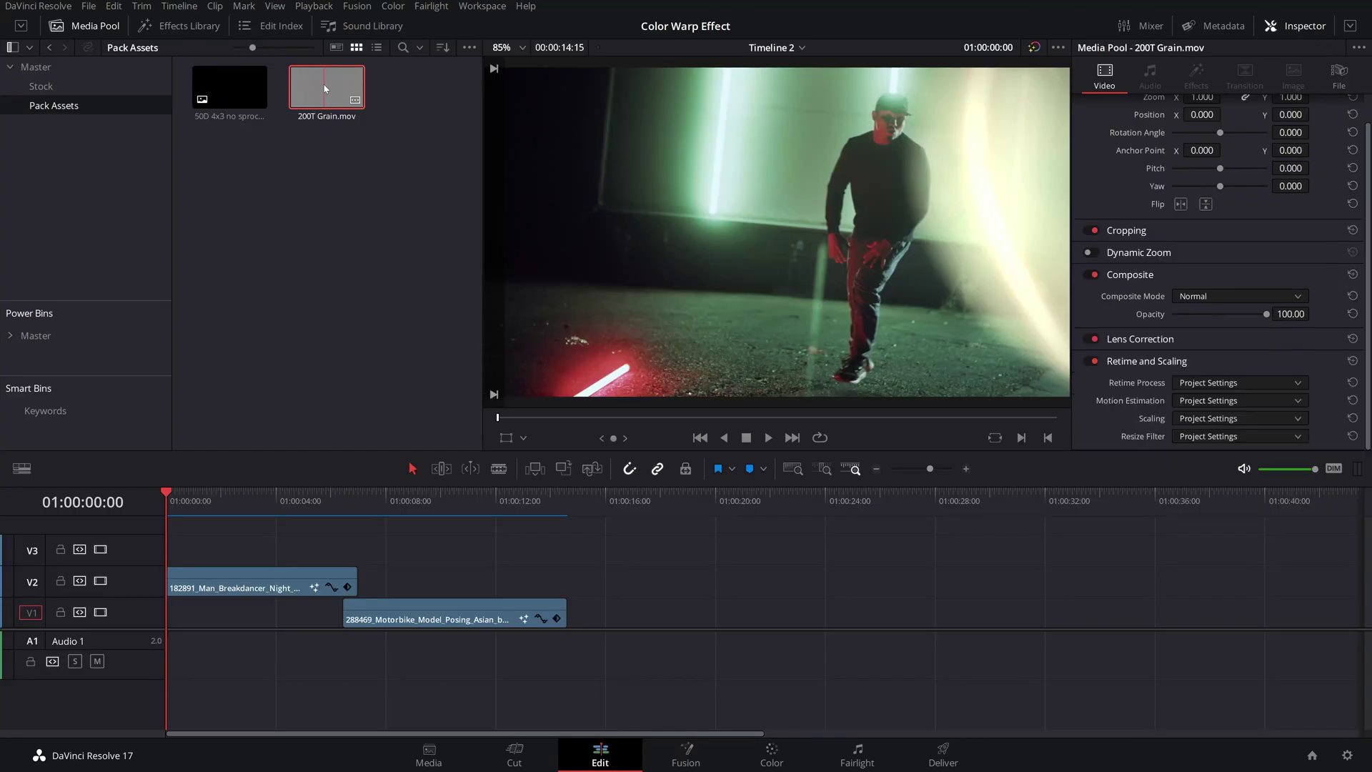
drag(325, 101, 180, 552)
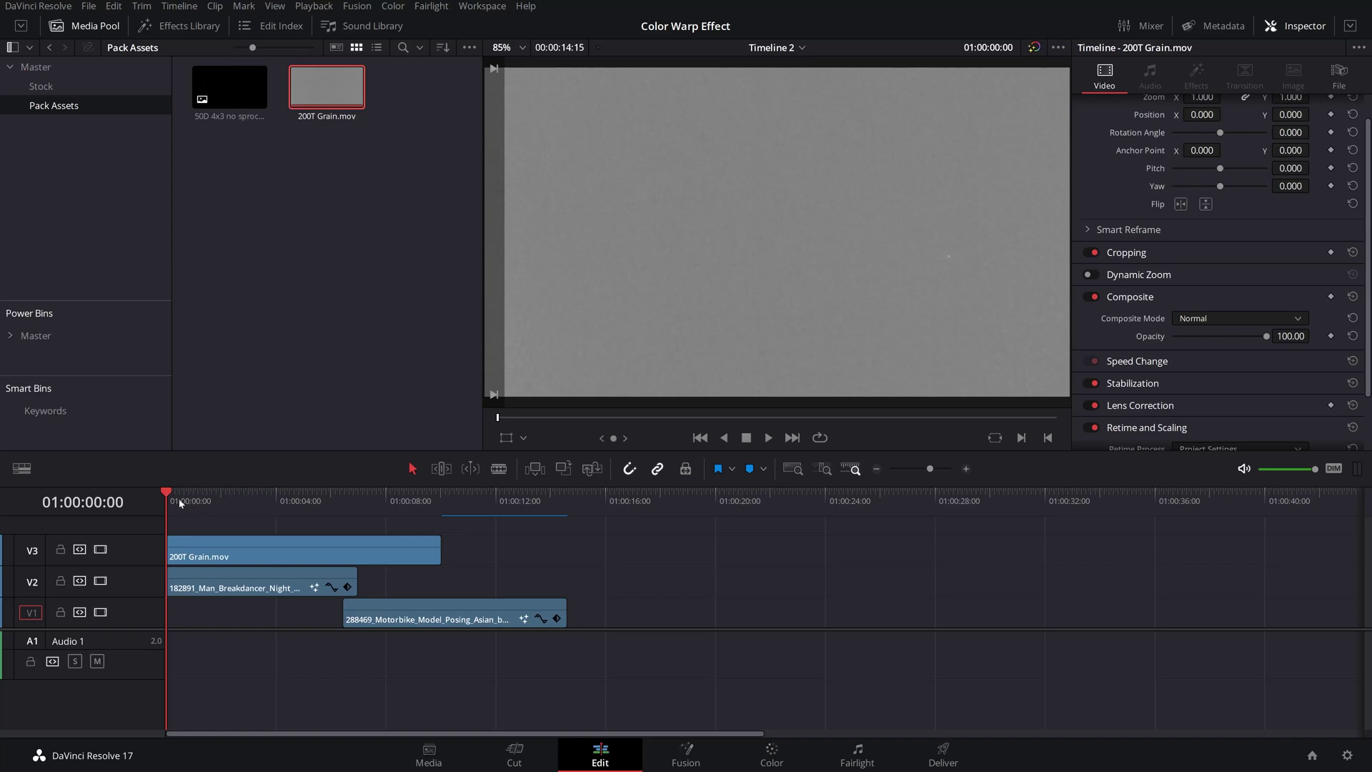
drag(178, 501, 247, 524)
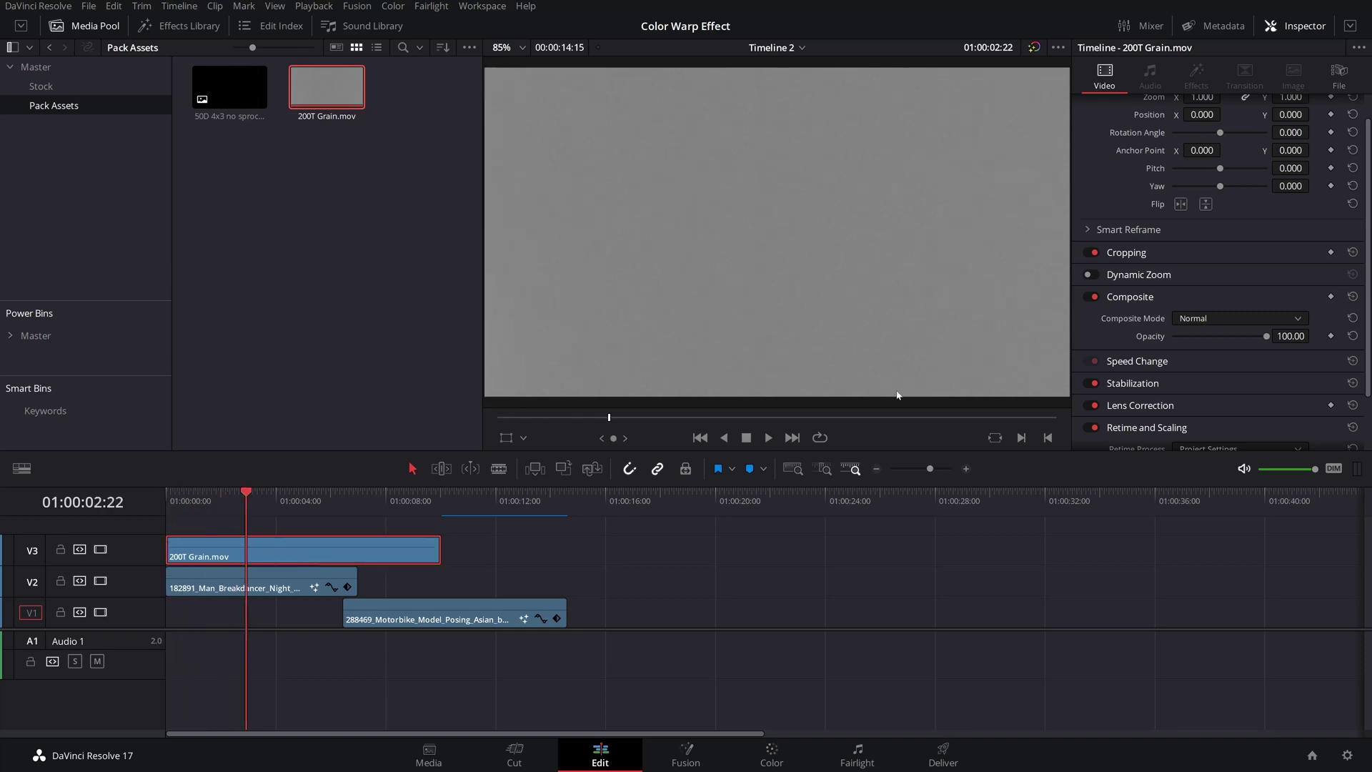
scroll(1199, 286, down, 3)
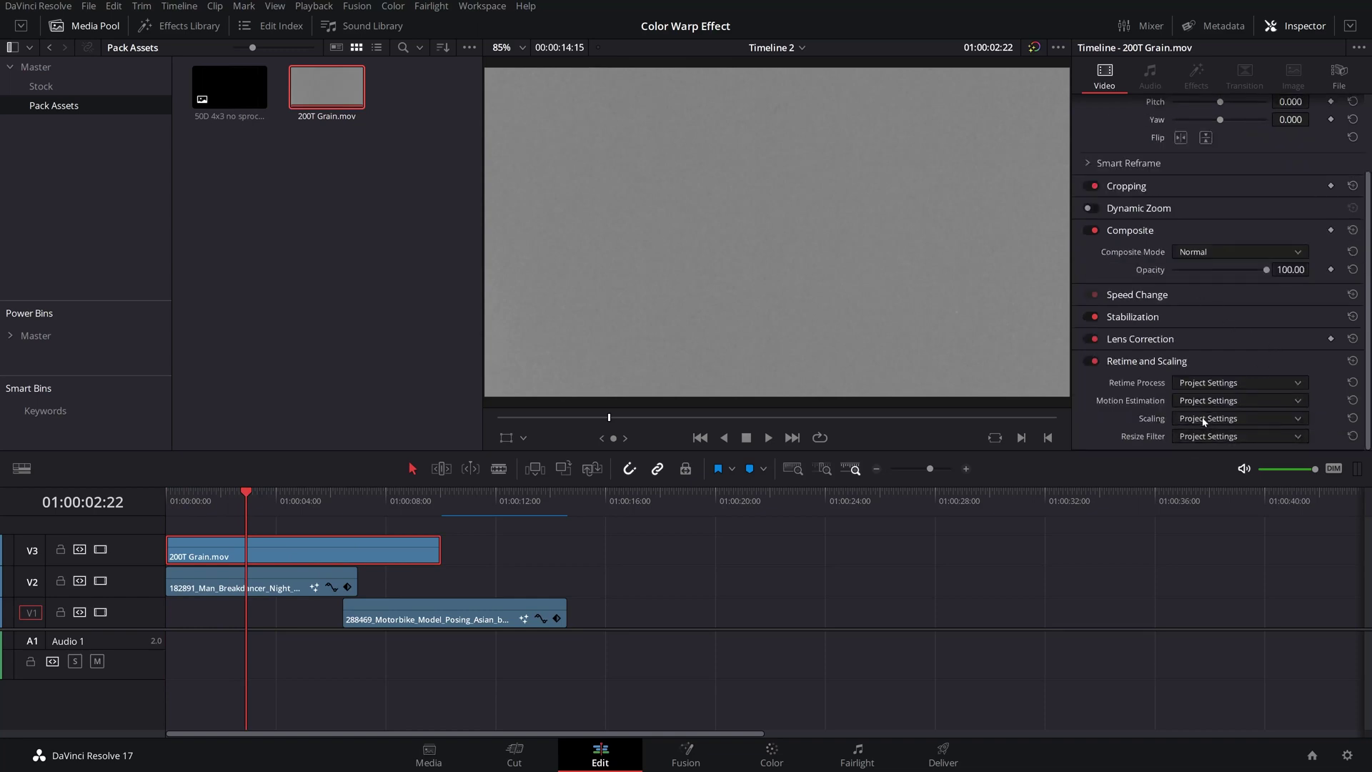
click(1200, 252)
click(1216, 311)
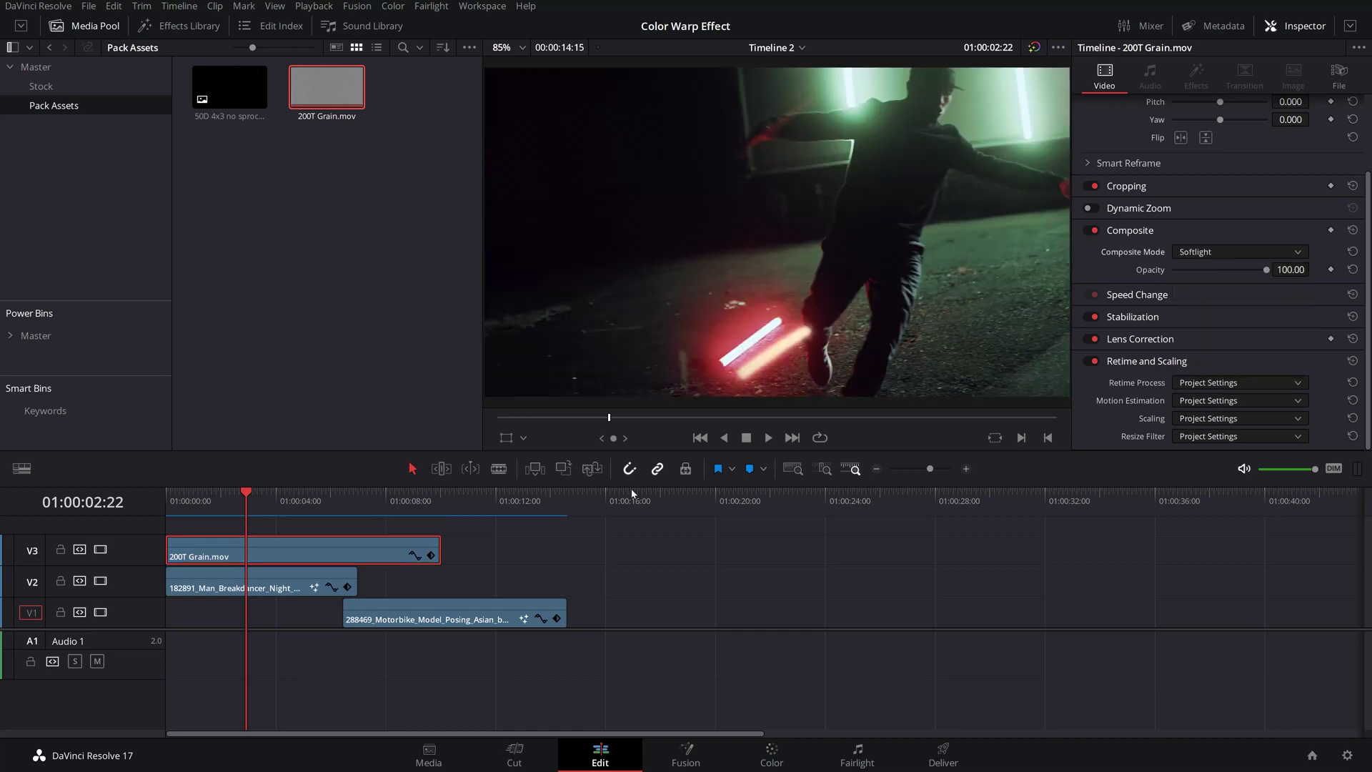
Scale the grain clip to 1.300 zoom and copy it directly after itself on V3, previewing the timeline from the start
key(space)
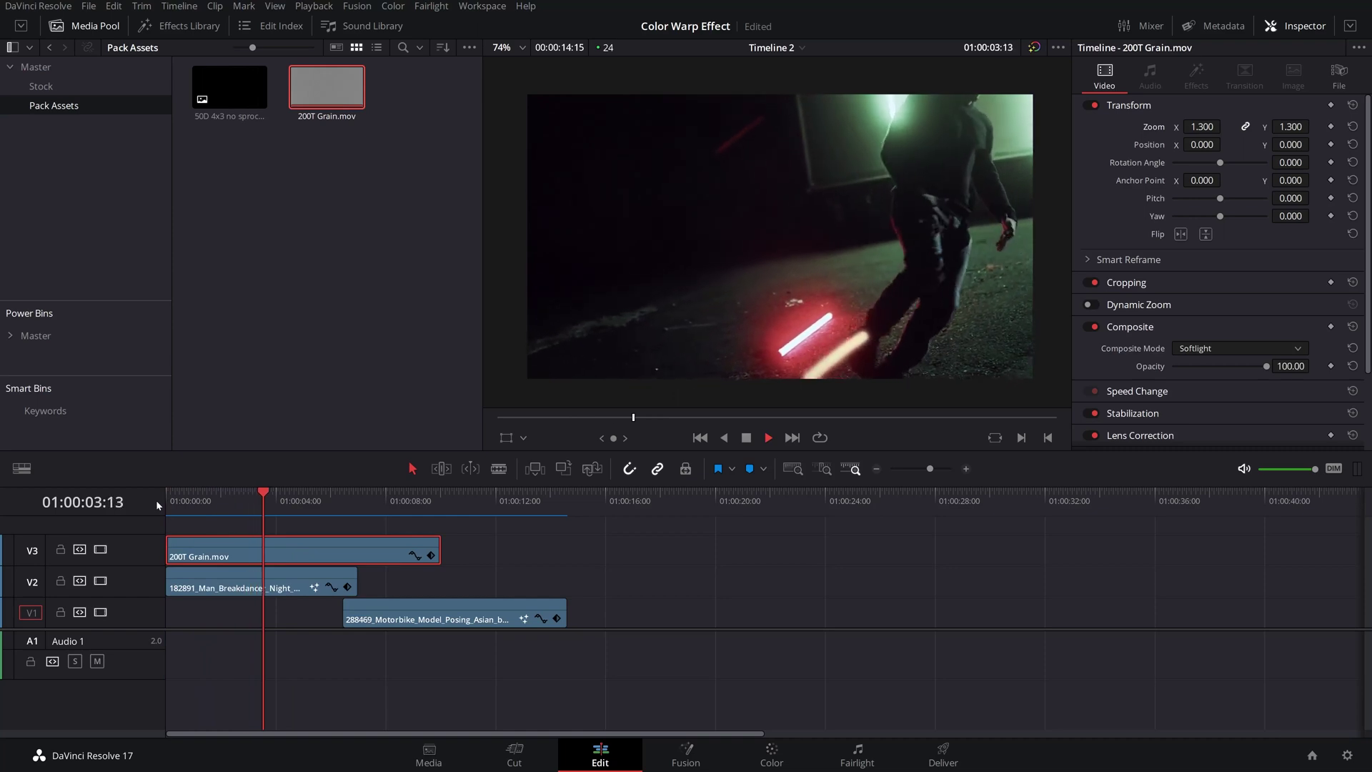
key(space)
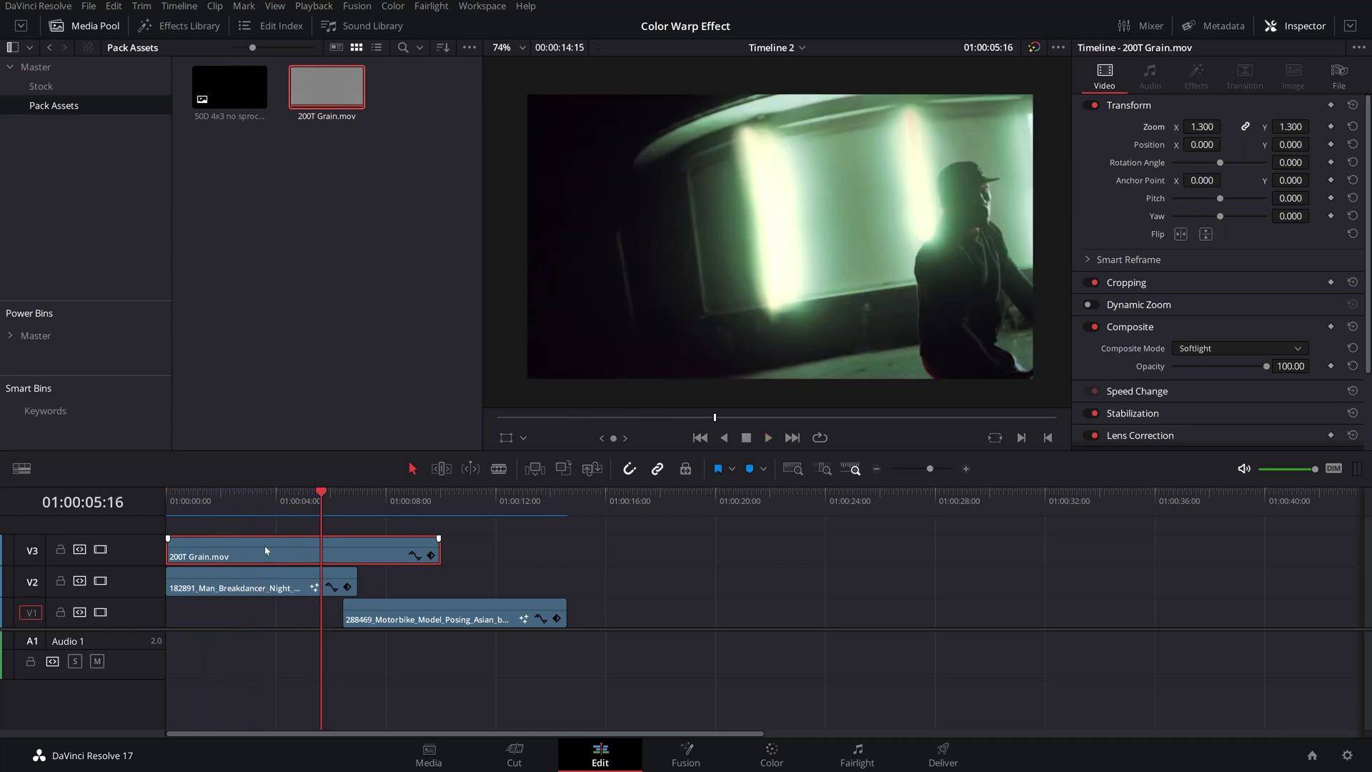
drag(265, 549, 535, 561)
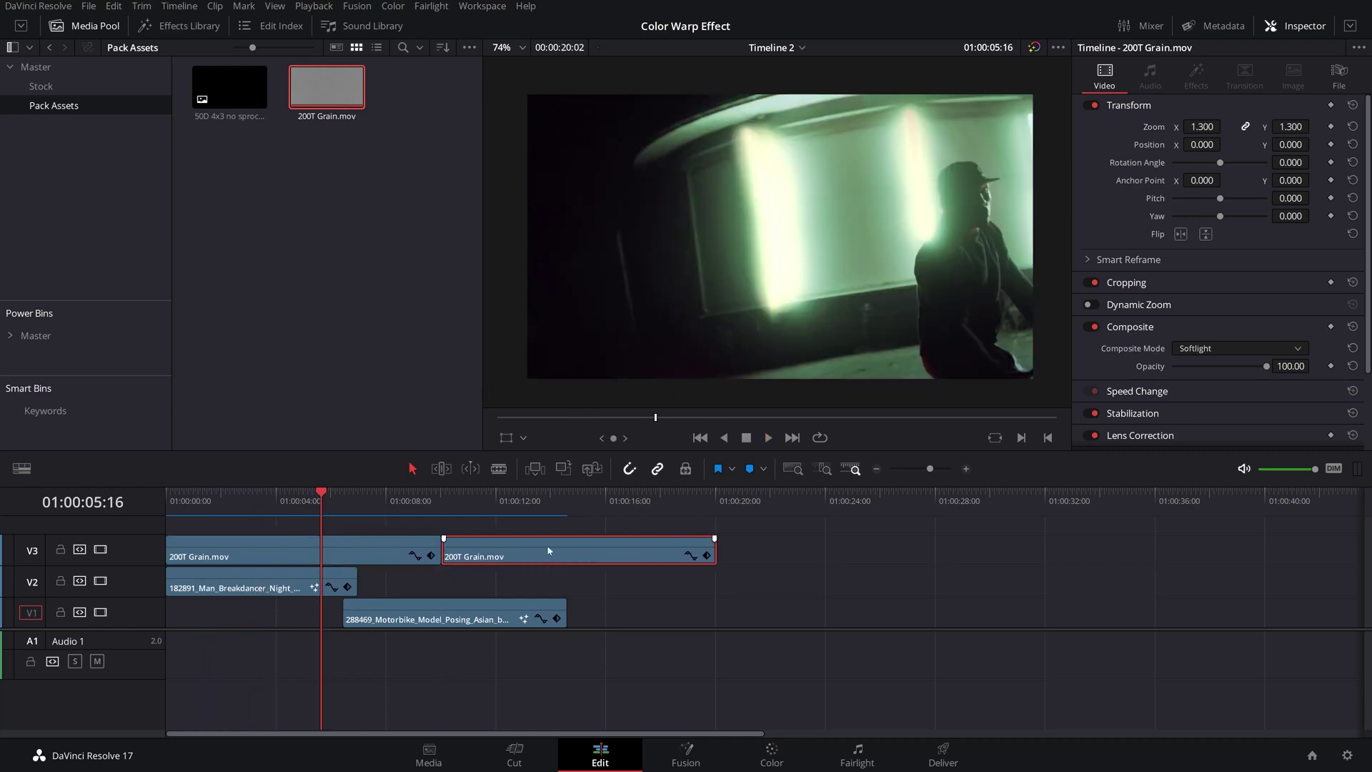
drag(336, 494, 96, 507)
key(space)
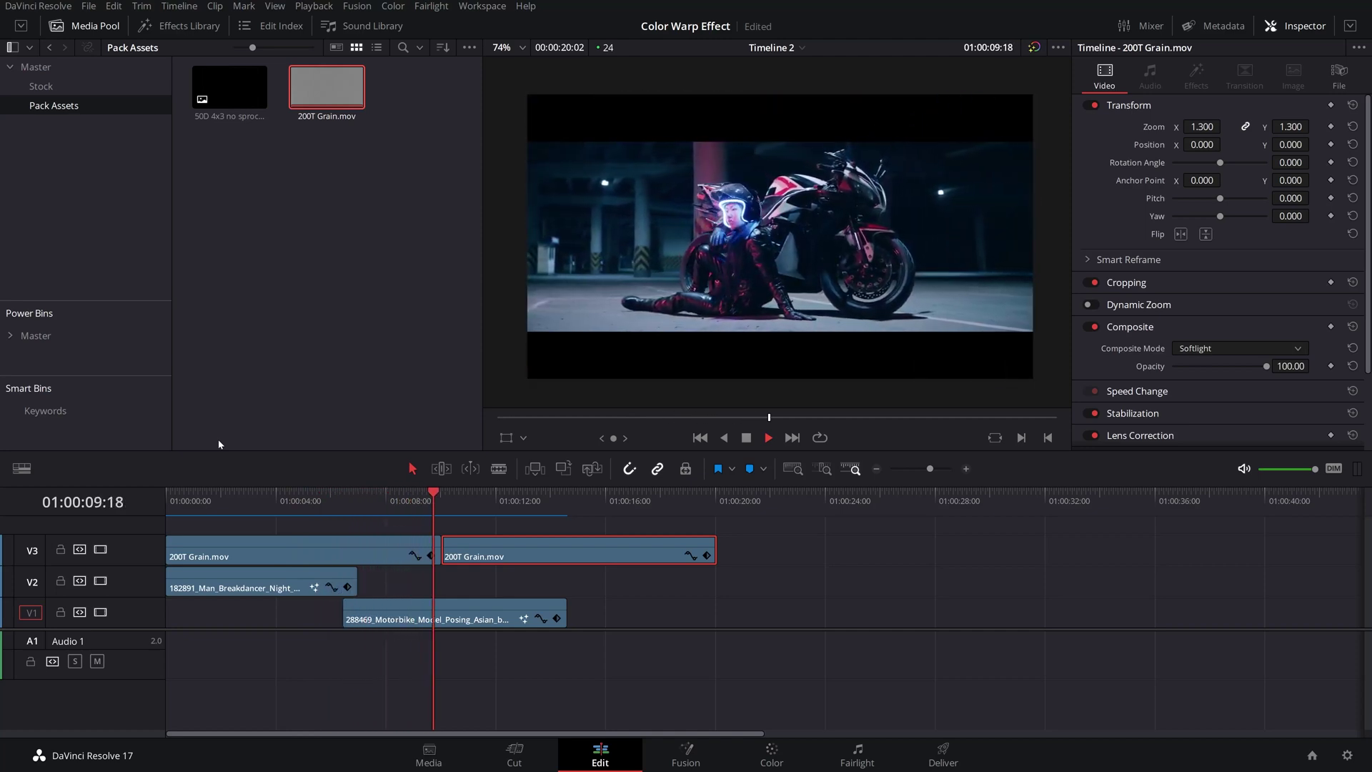
click(427, 499)
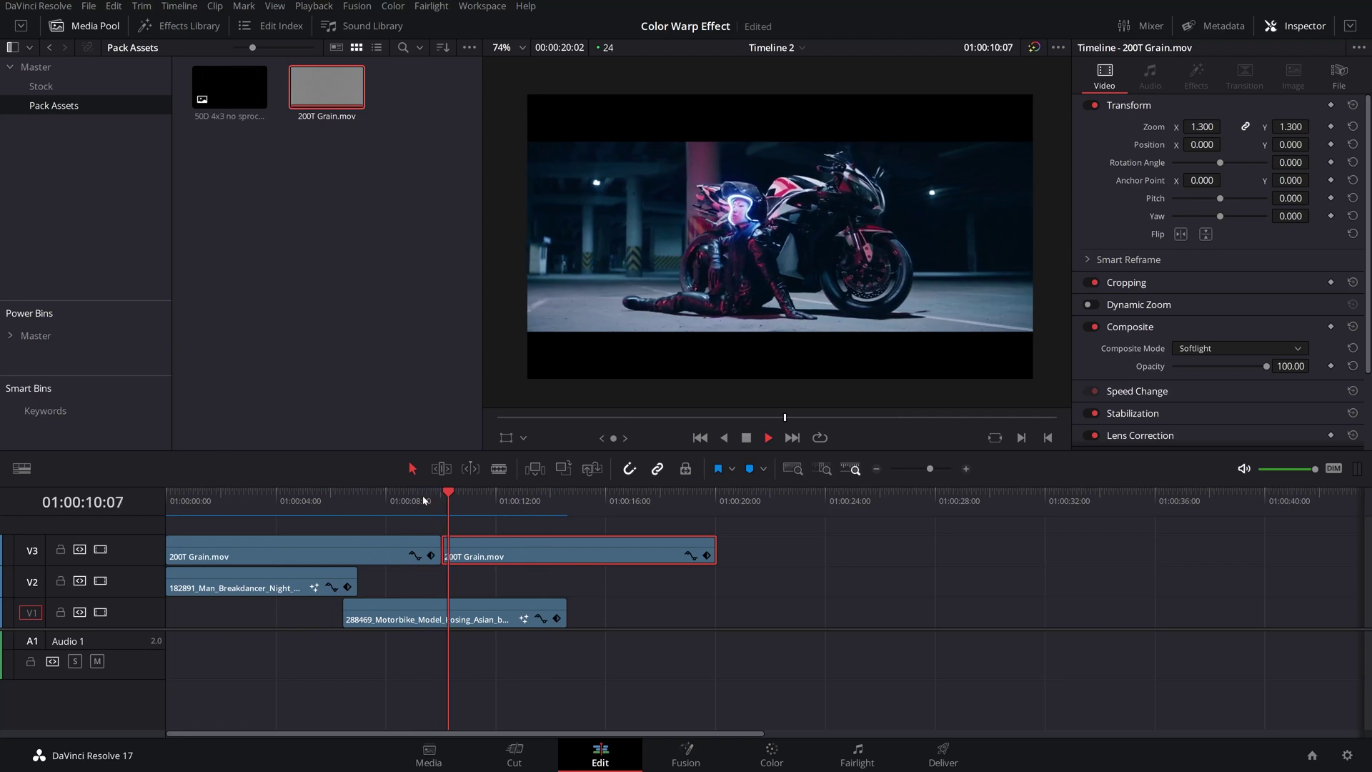